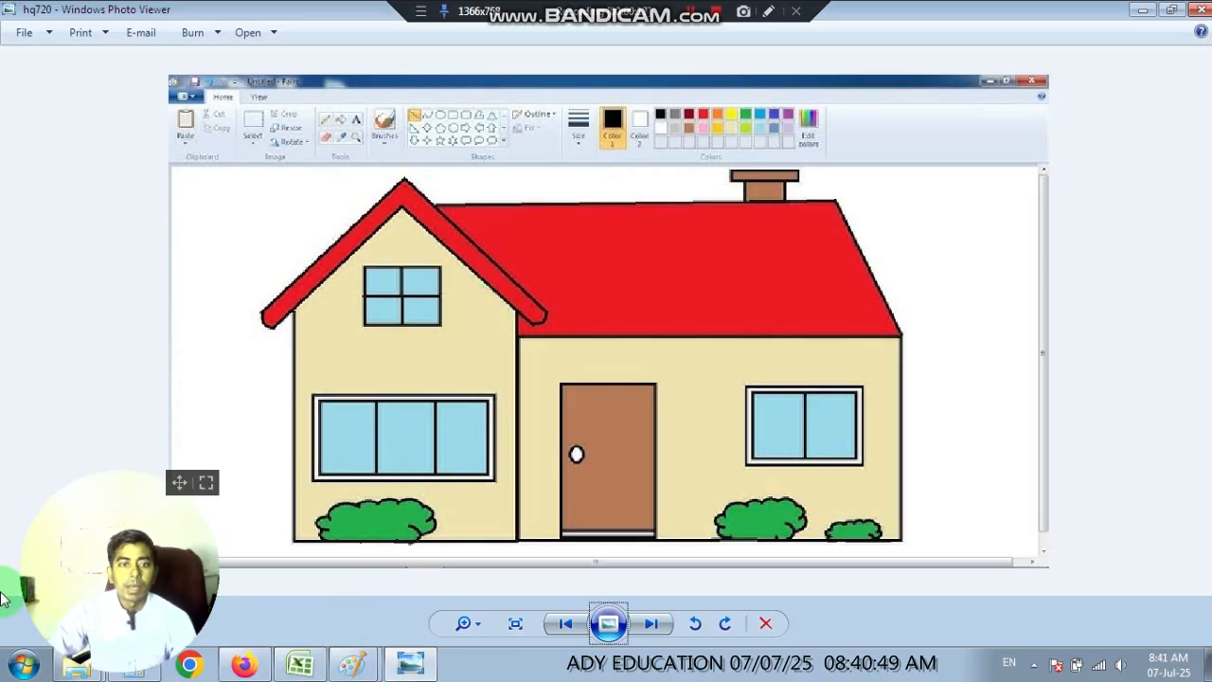
Open a new blank Paint window beside the house reference picture.
{"action": "left_click", "coordinate": [23, 663]}
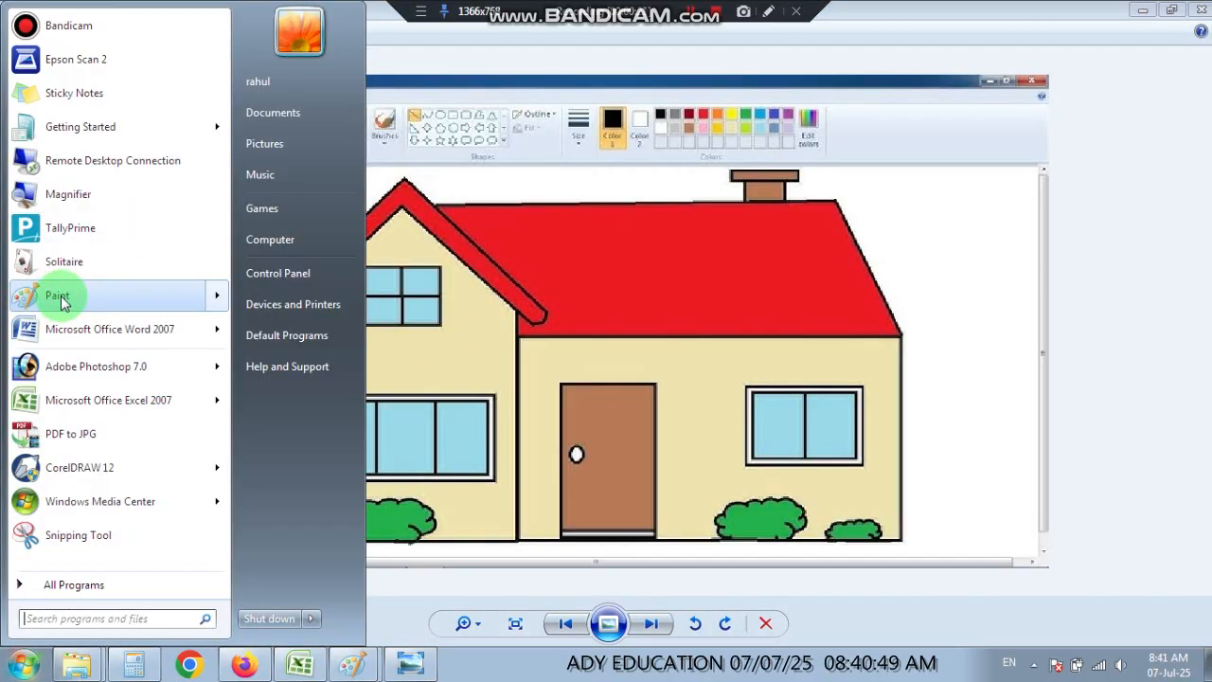
{"action": "mouse_move", "coordinate": [54, 295]}
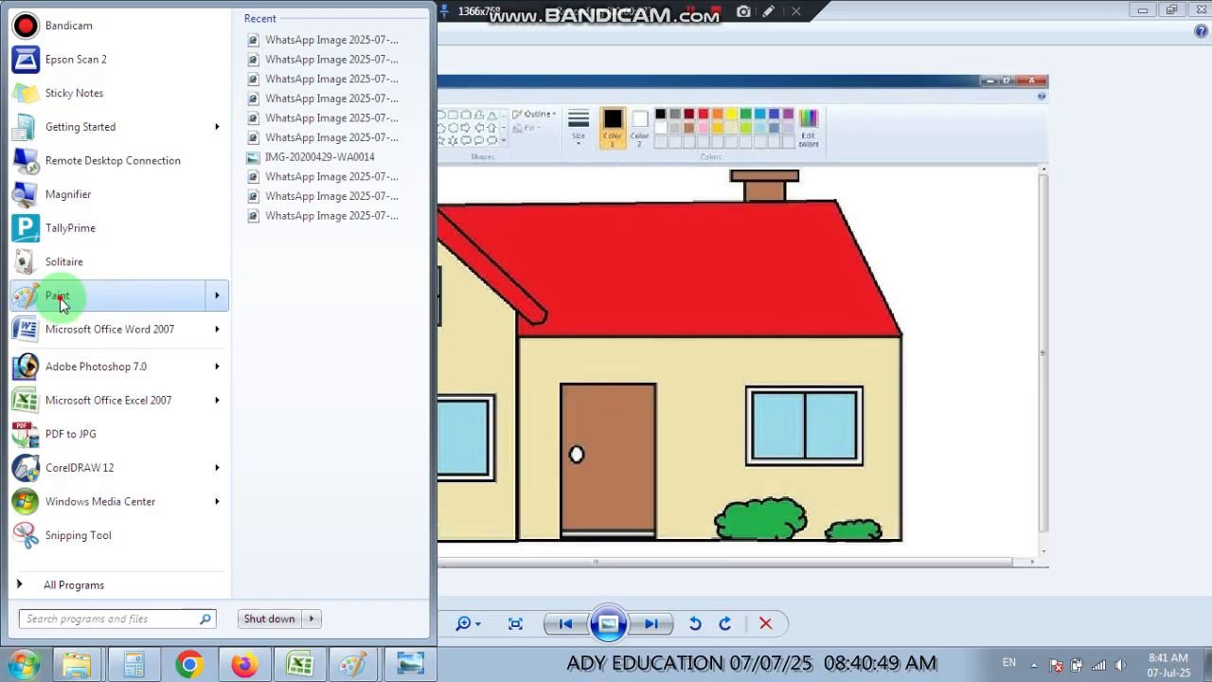
{"action": "left_click", "coordinate": [61, 299]}
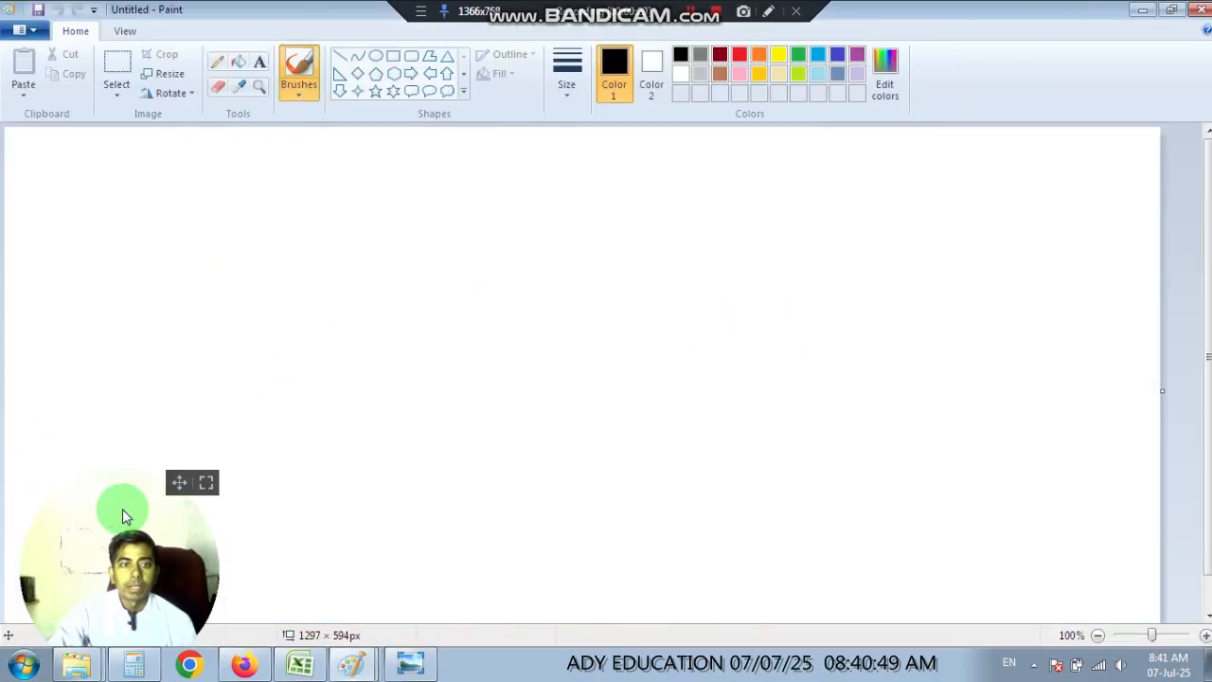
{"action": "left_click_drag", "start_coordinate": [179, 482], "coordinate": [1096, 492]}
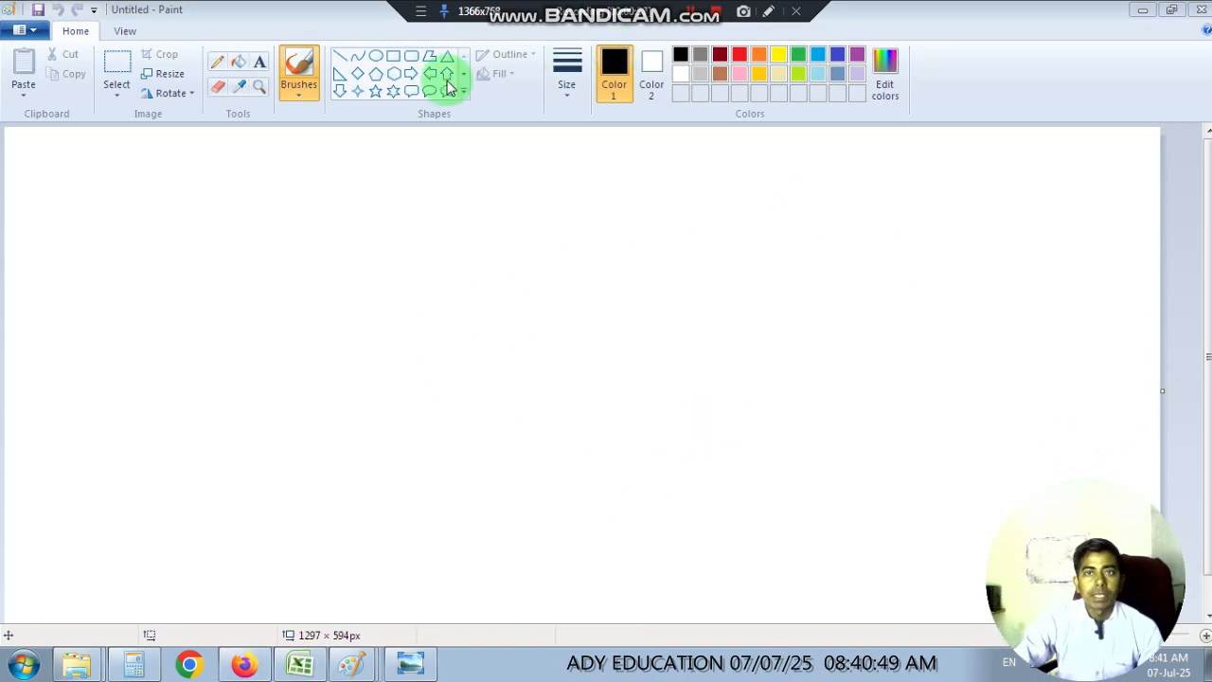
{"action": "left_click", "coordinate": [771, 15]}
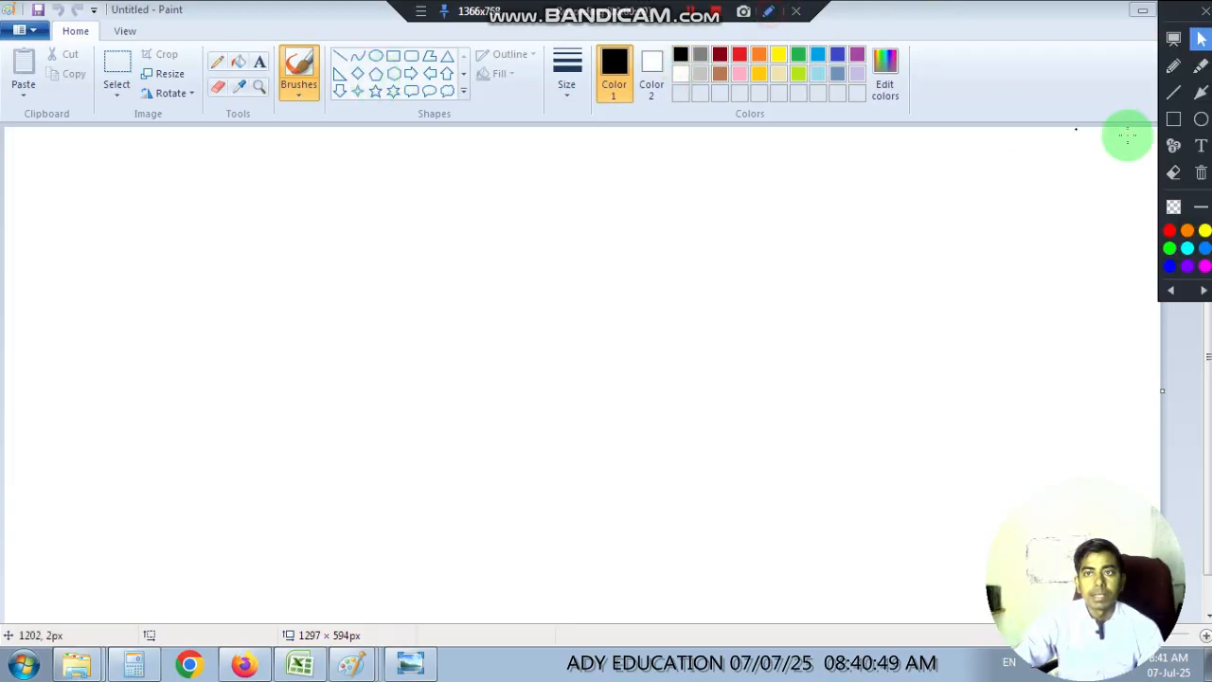
{"action": "left_click", "coordinate": [1174, 118]}
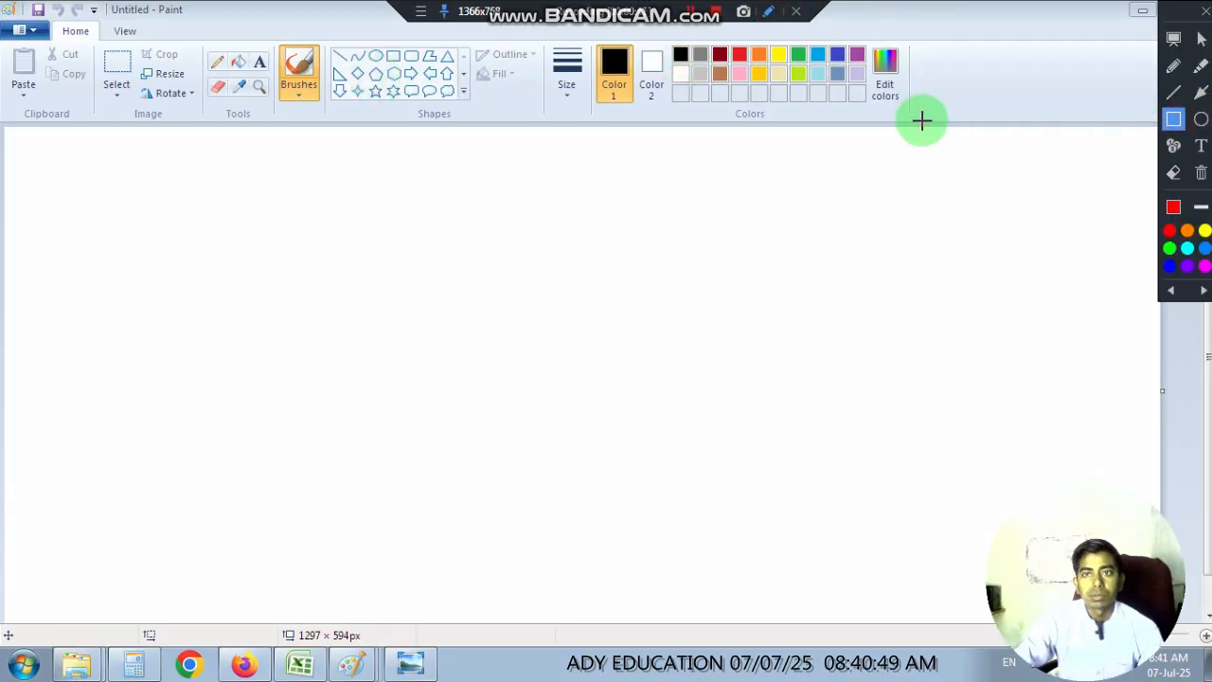
{"action": "left_click_drag", "start_coordinate": [927, 120], "coordinate": [2, 19]}
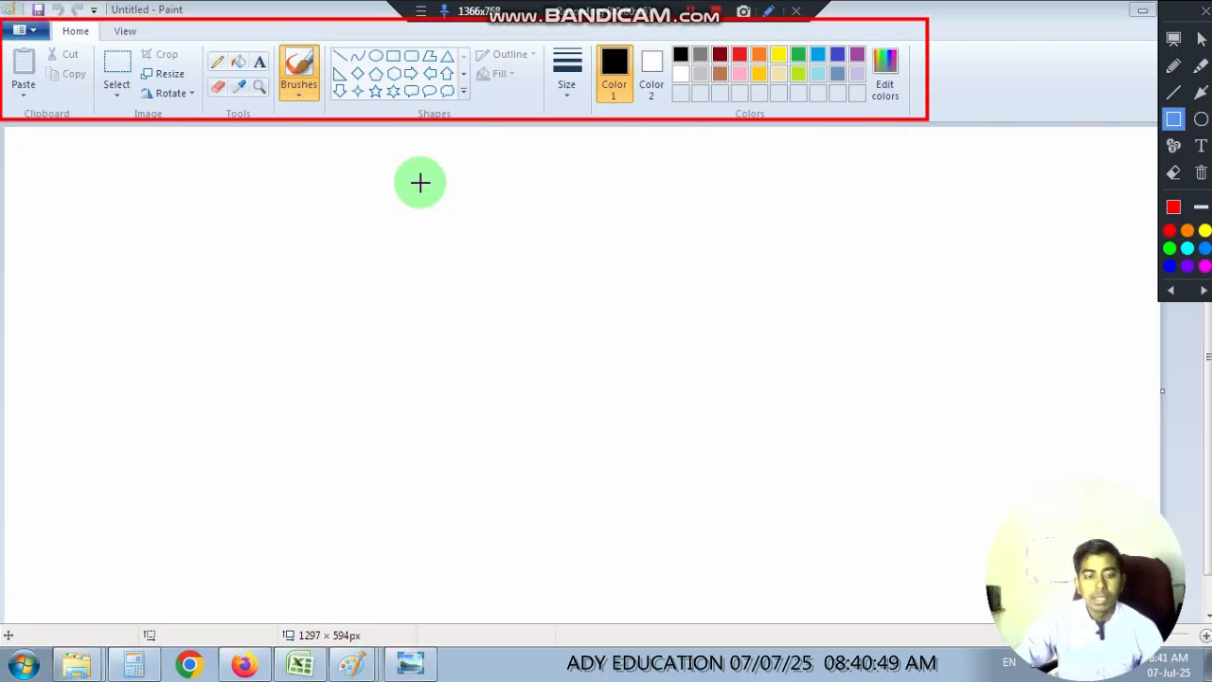
{"action": "key", "text": "ctrl+z"}
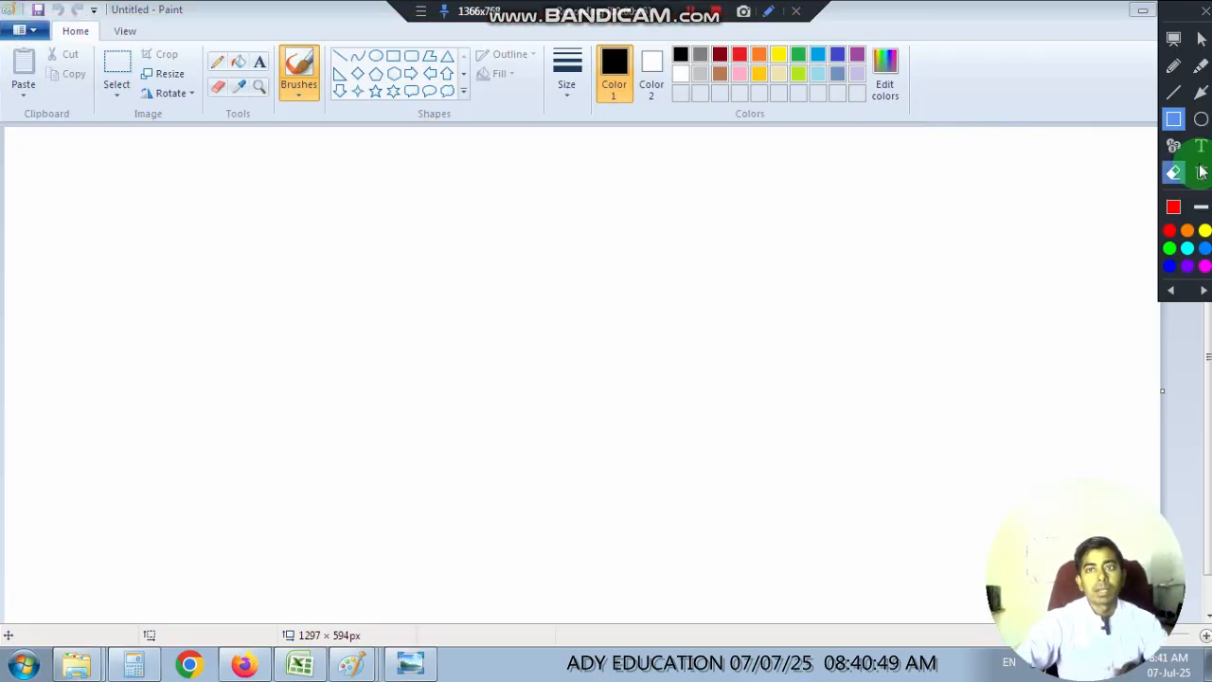
{"action": "left_click", "coordinate": [1199, 41]}
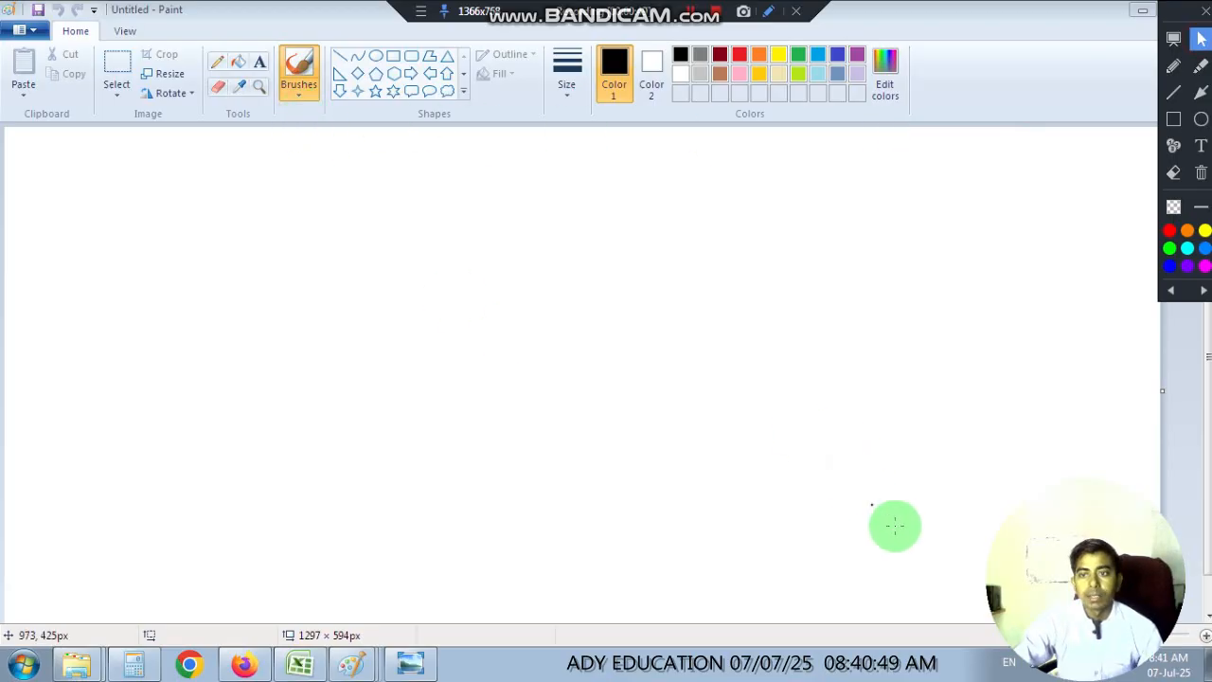
Examine the reference house picture in Windows Photo Viewer and return to the blank Paint canvas.
{"action": "left_click", "coordinate": [410, 663]}
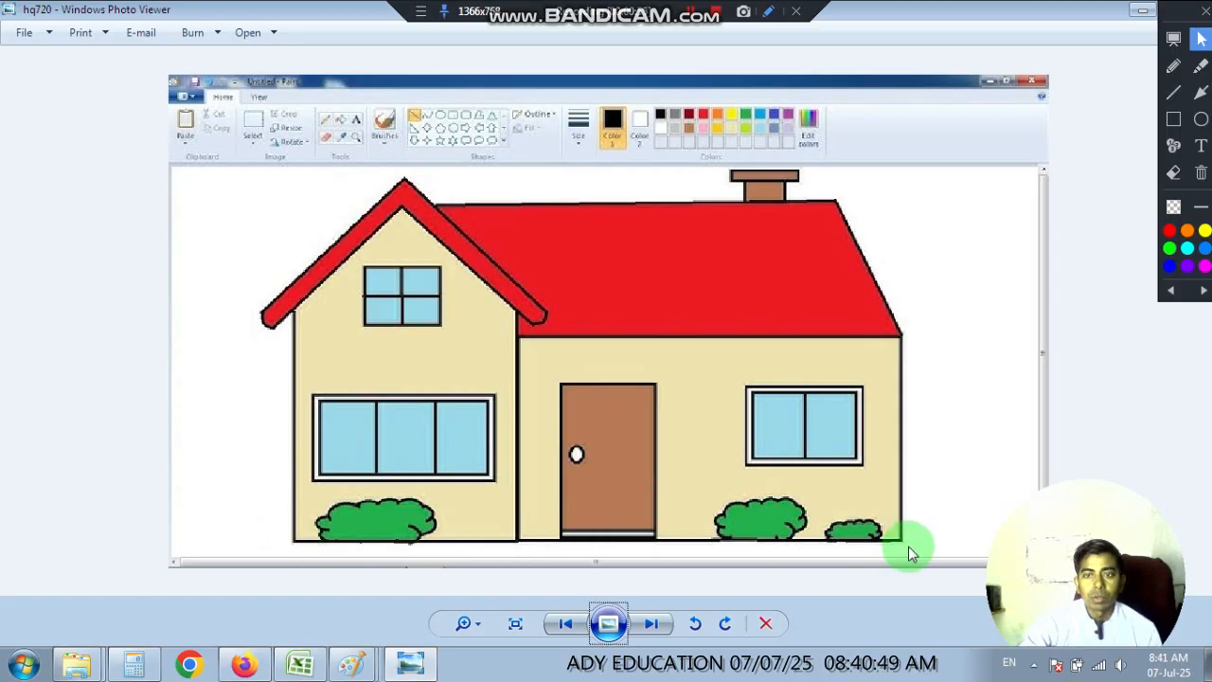
{"action": "mouse_move", "coordinate": [352, 663]}
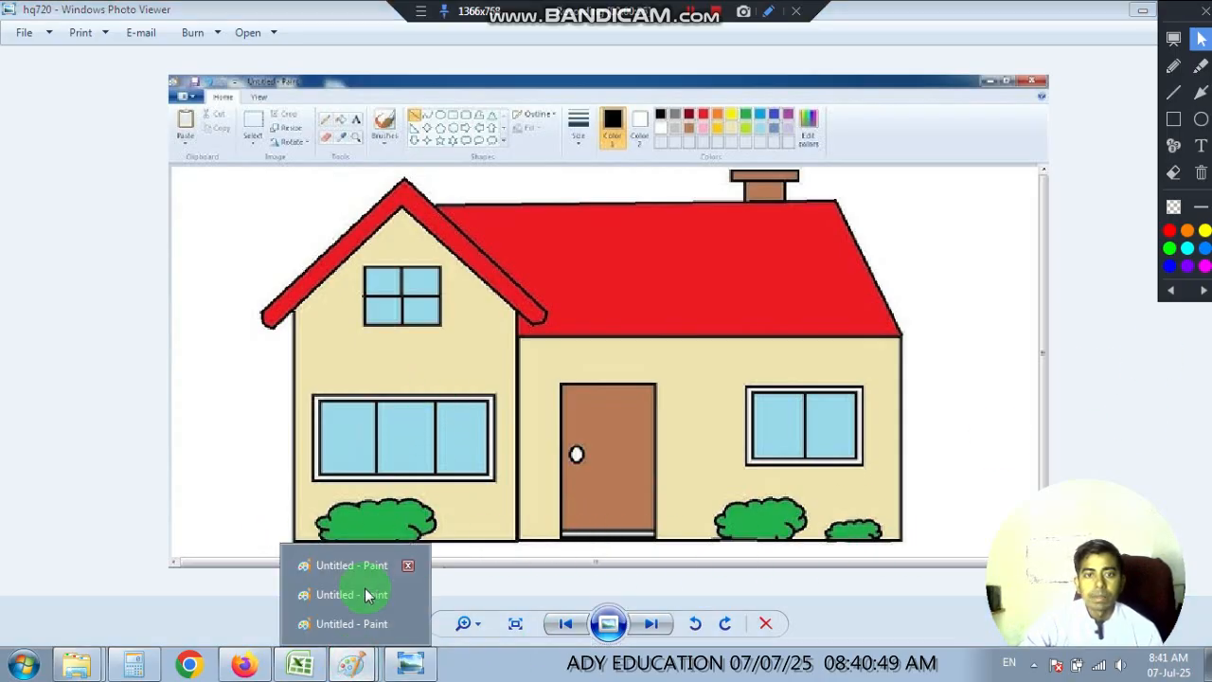
{"action": "left_click", "coordinate": [336, 567]}
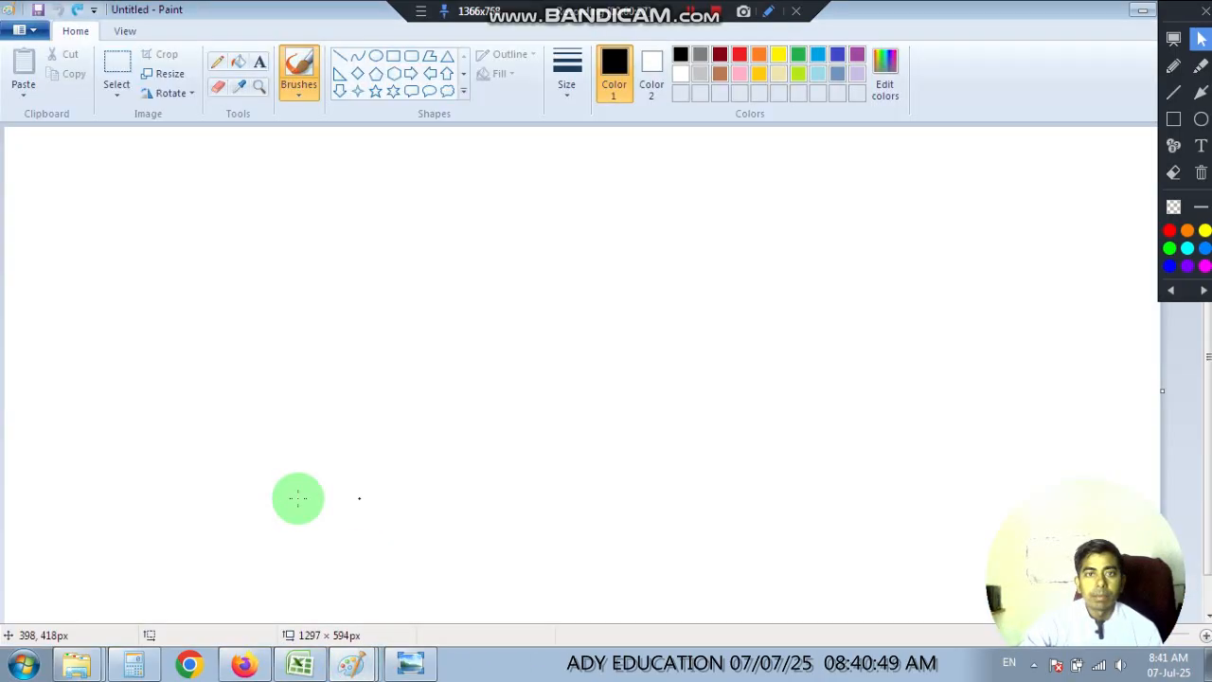
{"action": "left_click", "coordinate": [299, 72]}
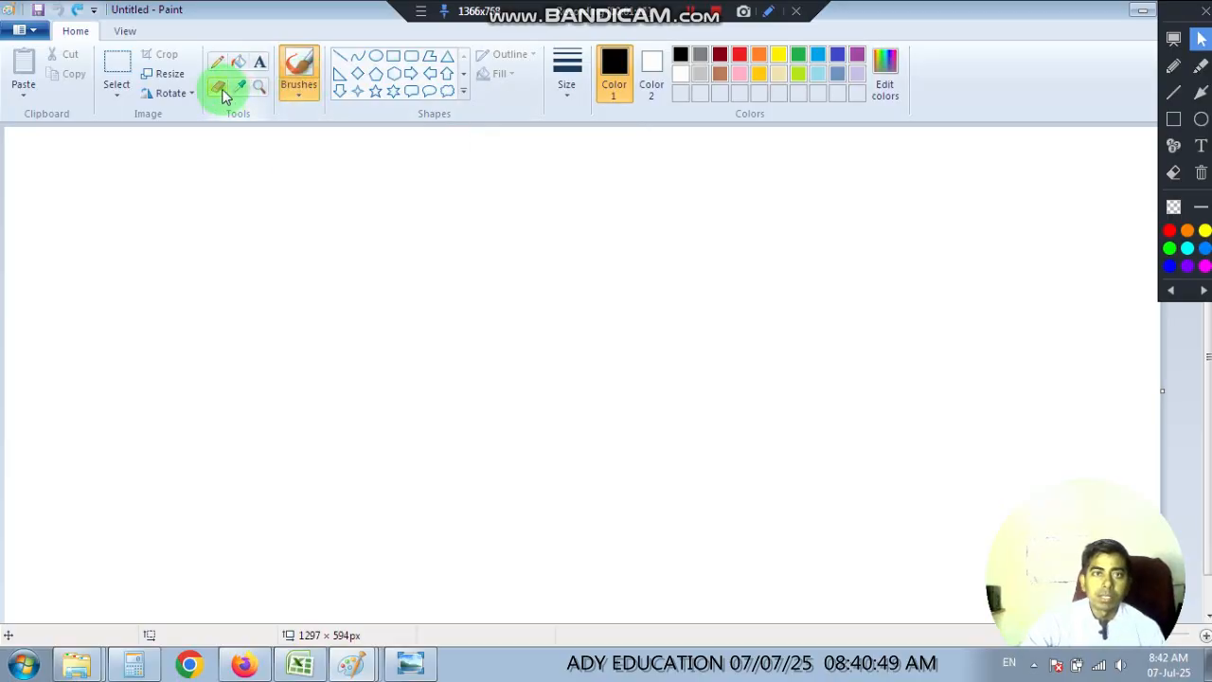
Draw a black test pentagon about 236 × 238 px on the canvas and rub it out with the Eraser.
{"action": "left_click", "coordinate": [377, 76]}
{"action": "left_click_drag", "start_coordinate": [216, 244], "coordinate": [426, 453]}
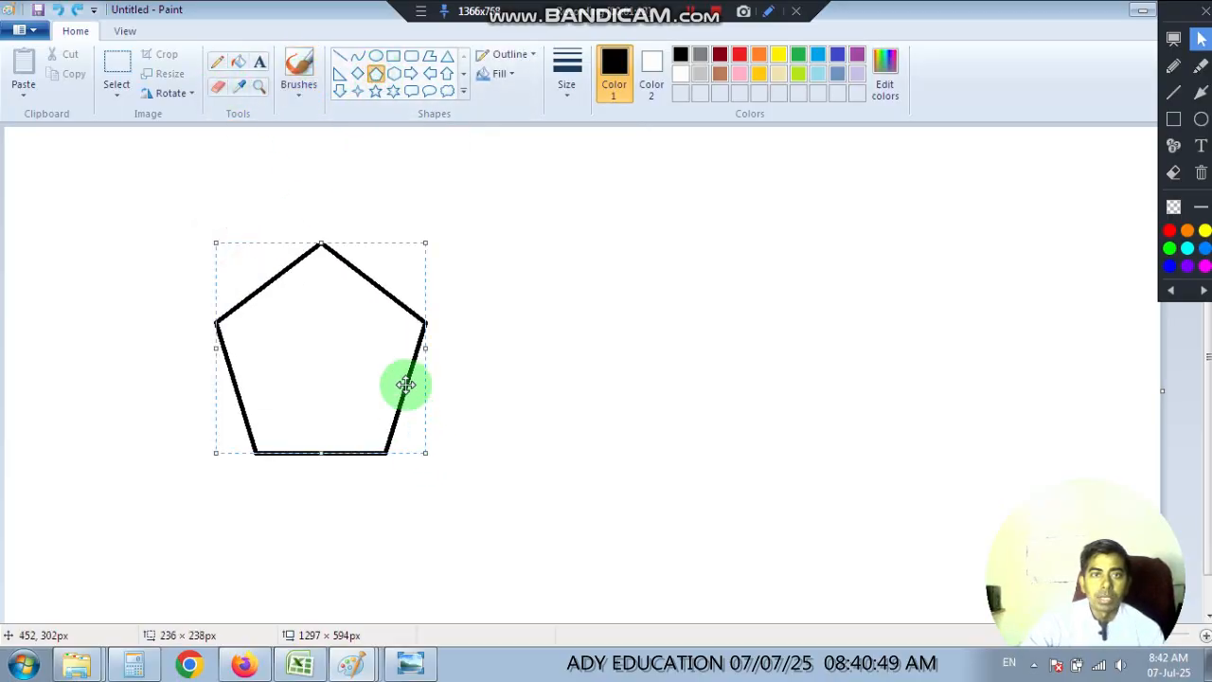
{"action": "left_click", "coordinate": [558, 258]}
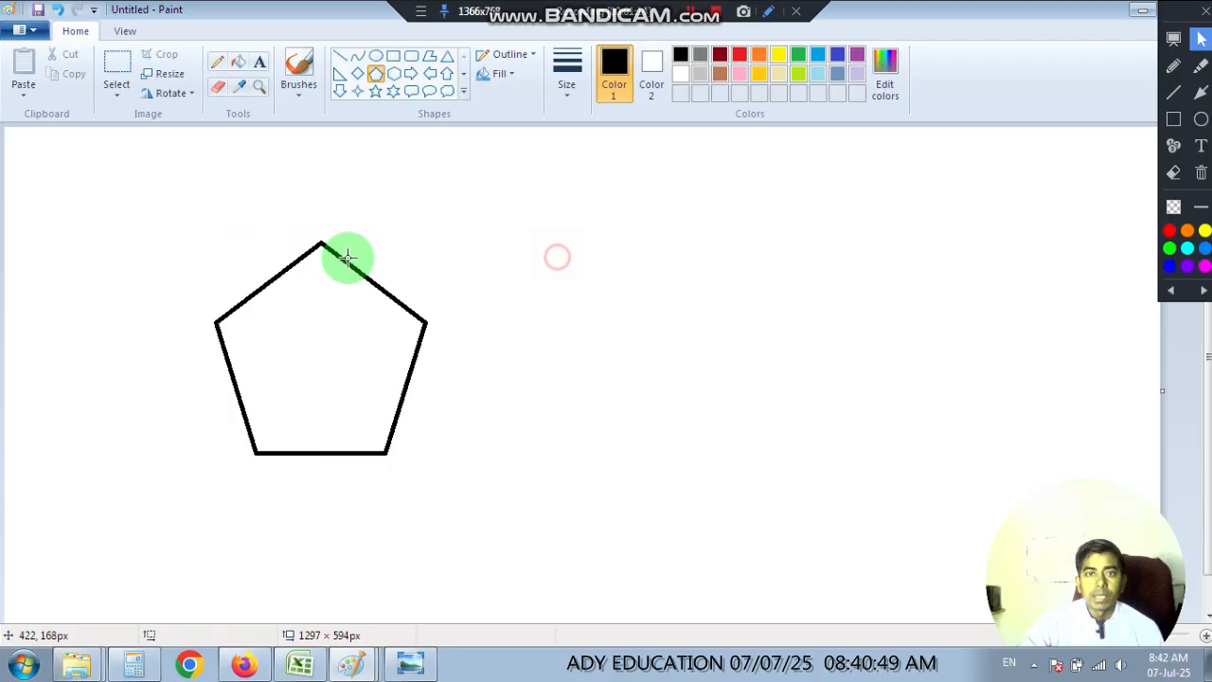
{"action": "left_click", "coordinate": [218, 88]}
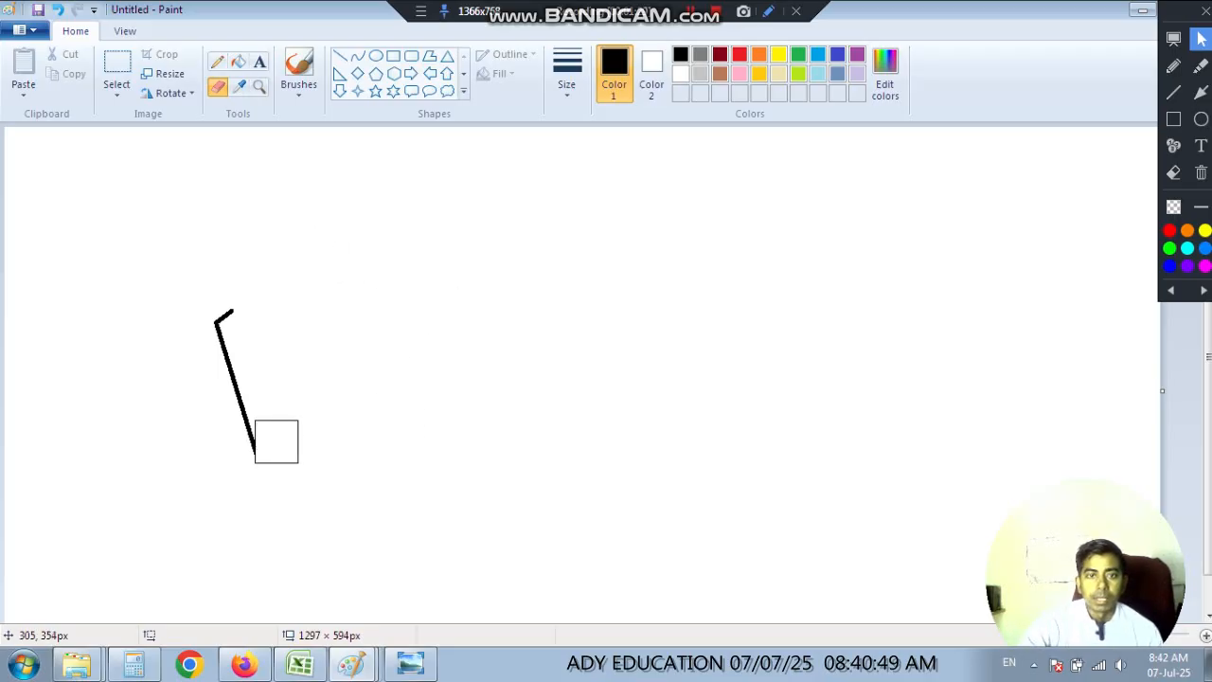
Draw a long horizontal black ground line low on the canvas and two vertical walls about 247 px high above its left part.
{"action": "left_click", "coordinate": [342, 54]}
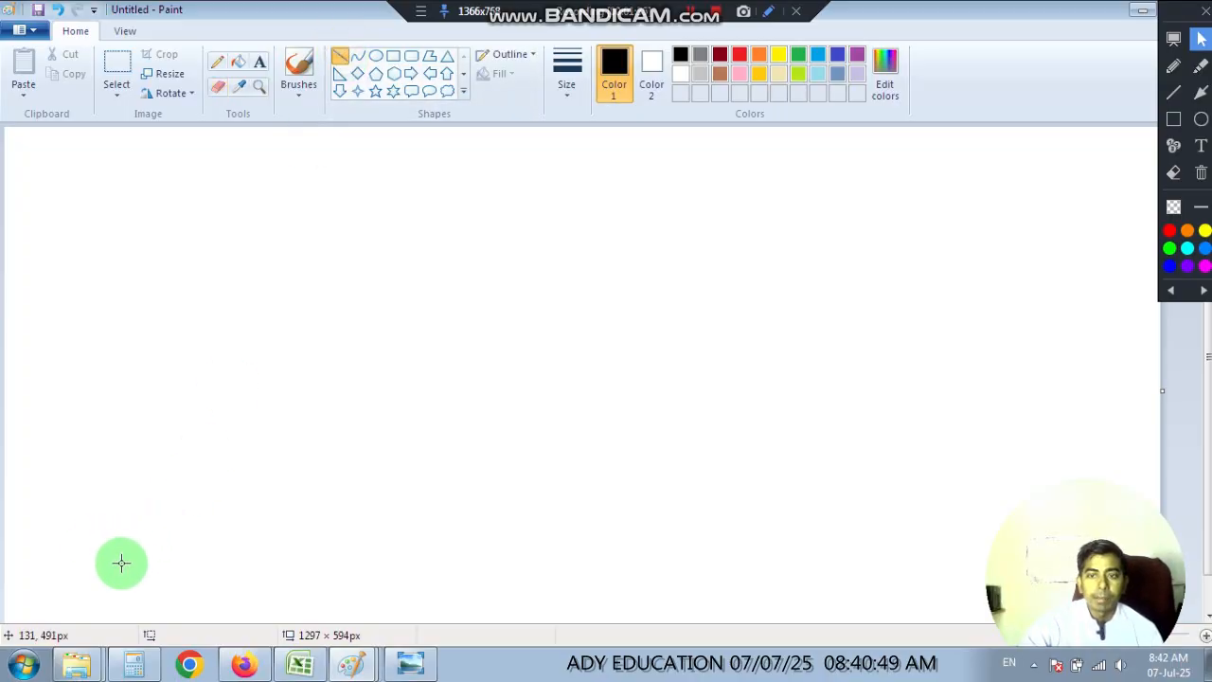
{"action": "left_click_drag", "start_coordinate": [126, 563], "coordinate": [841, 504]}
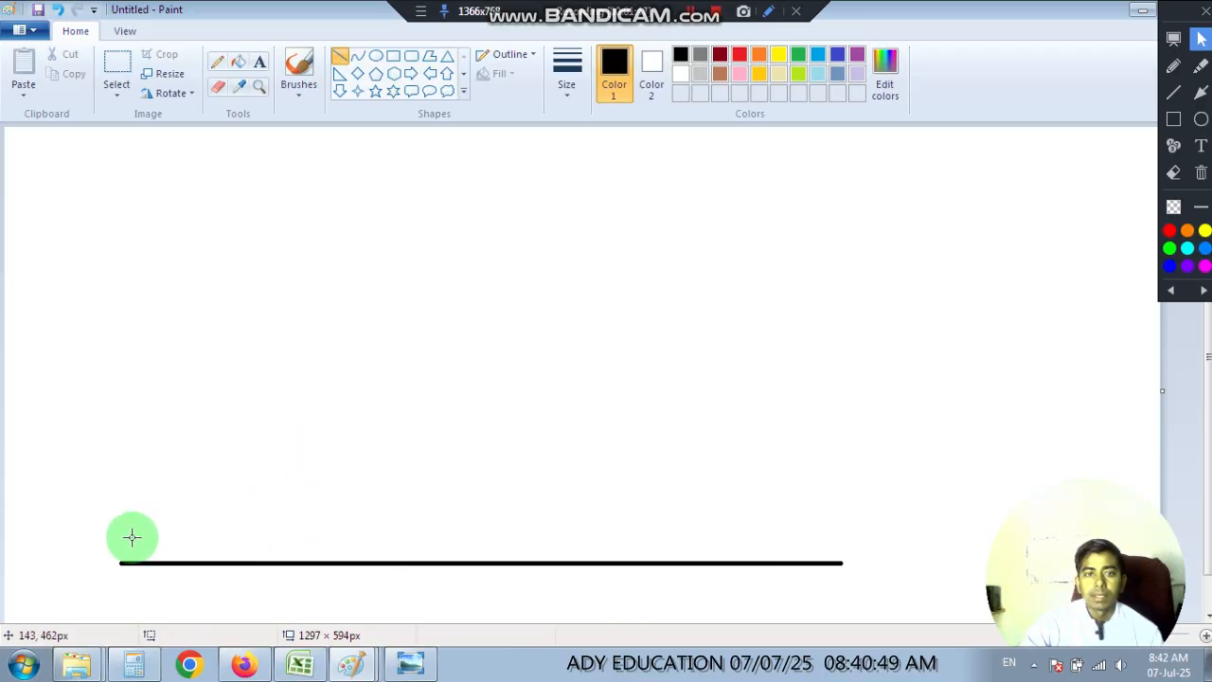
{"action": "left_click", "coordinate": [411, 663]}
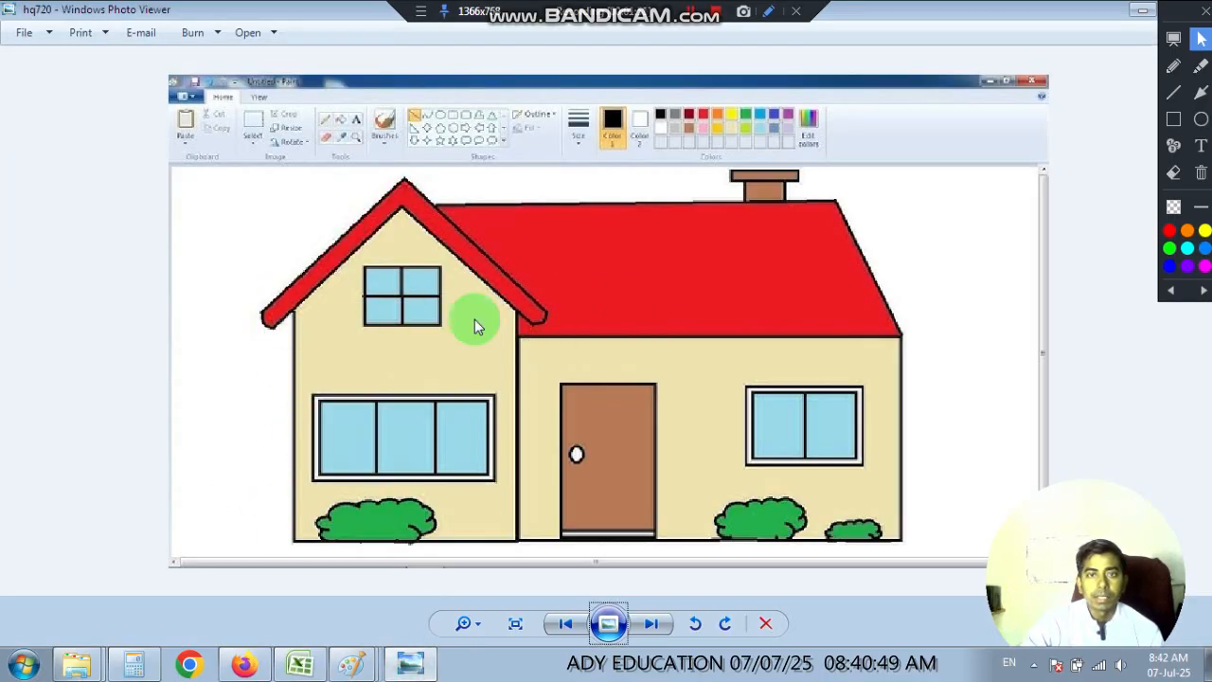
{"action": "mouse_move", "coordinate": [363, 668]}
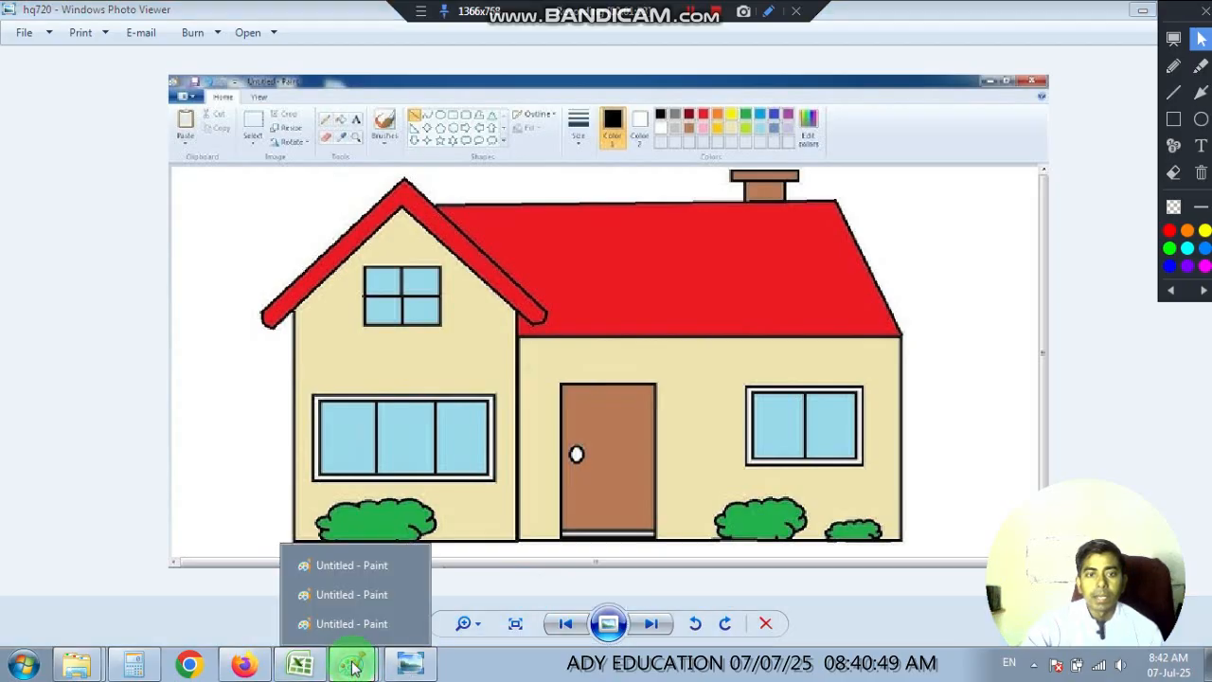
{"action": "left_click", "coordinate": [343, 563]}
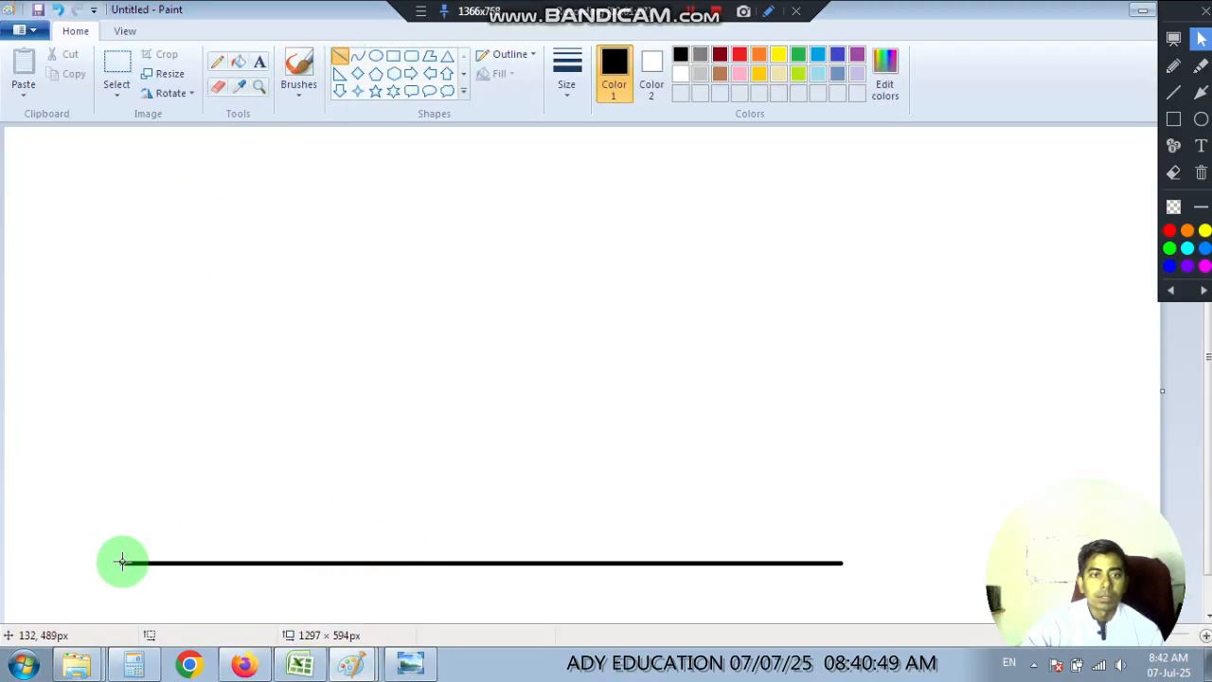
{"action": "left_click_drag", "start_coordinate": [122, 563], "coordinate": [129, 344]}
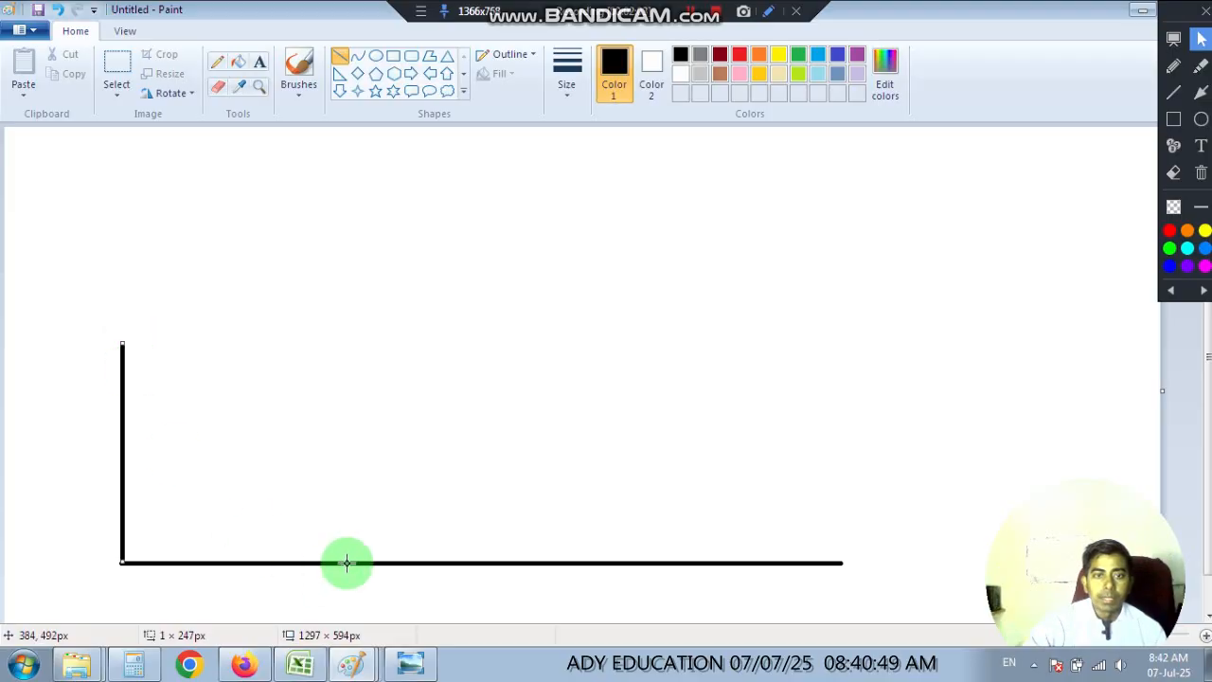
{"action": "left_click_drag", "start_coordinate": [347, 562], "coordinate": [319, 342]}
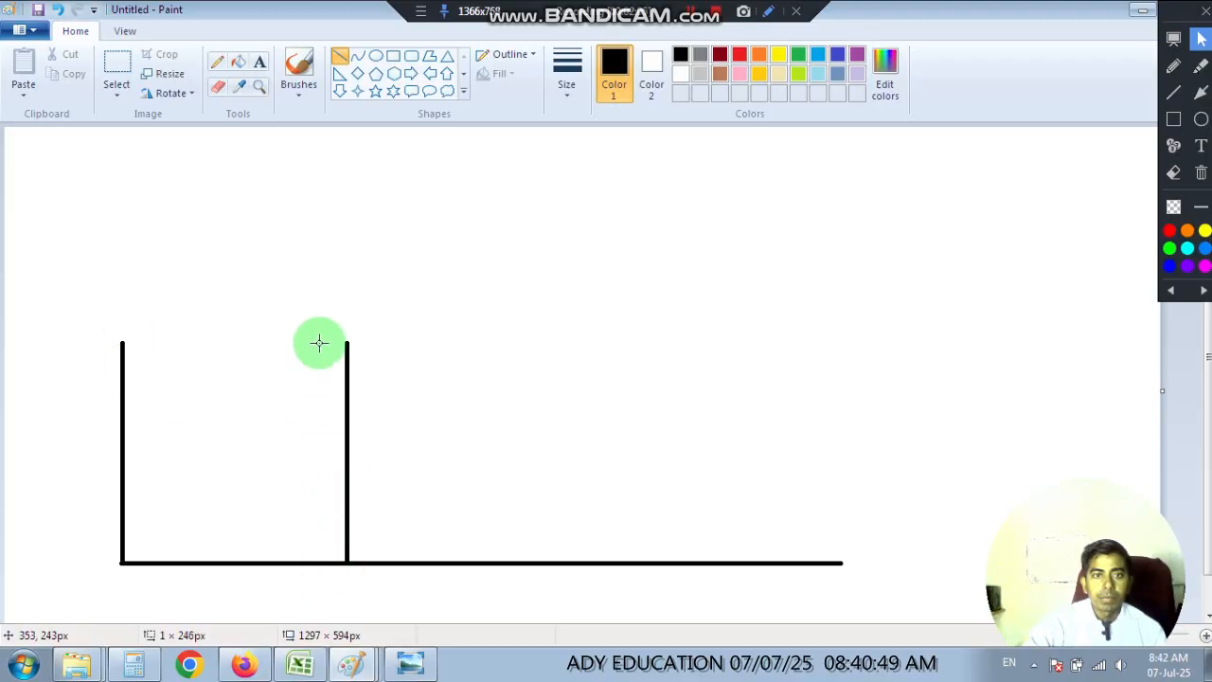
{"action": "left_click", "coordinate": [466, 334]}
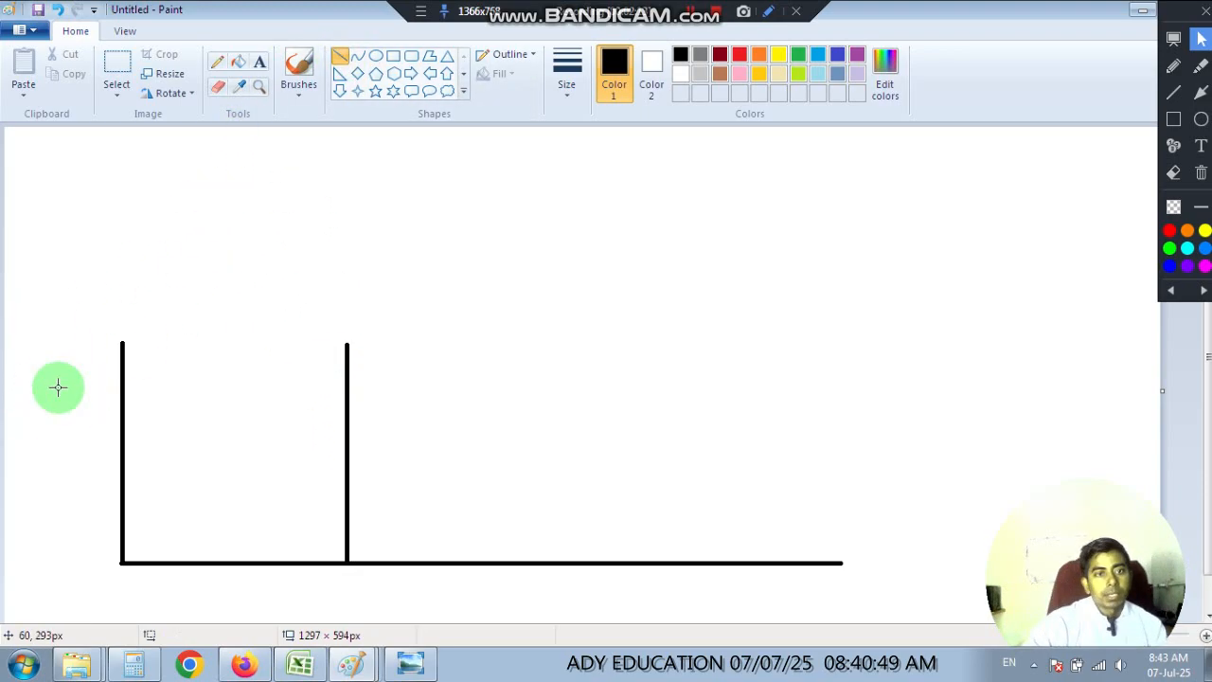
Draw two sloping roof lines, about 189 × 217 px and 168 × 220 px, meeting at a peak and overhanging the tops of both walls.
{"action": "left_click_drag", "start_coordinate": [57, 384], "coordinate": [243, 206]}
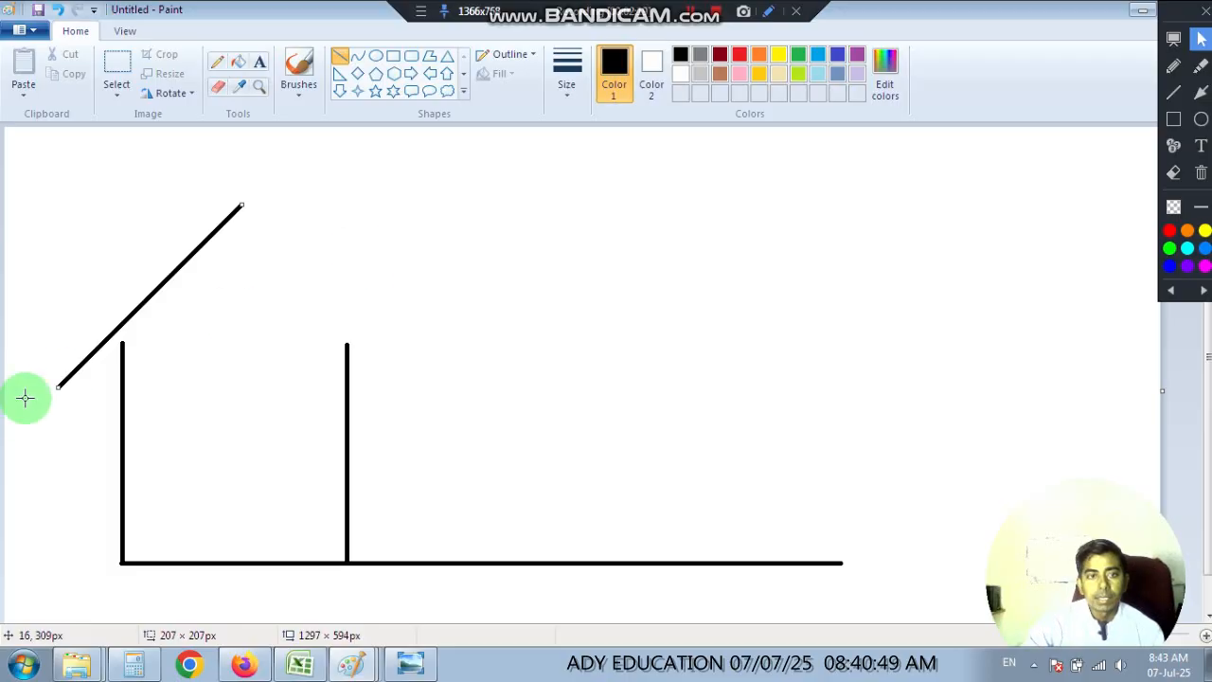
{"action": "mouse_move", "coordinate": [59, 389]}
{"action": "left_mouse_down"}
{"action": "mouse_move", "coordinate": [170, 530]}
{"action": "mouse_move", "coordinate": [12, 337]}
{"action": "mouse_move", "coordinate": [105, 485]}
{"action": "mouse_move", "coordinate": [119, 486]}
{"action": "mouse_move", "coordinate": [72, 377]}
{"action": "mouse_move", "coordinate": [38, 370]}
{"action": "mouse_move", "coordinate": [59, 366]}
{"action": "mouse_move", "coordinate": [49, 414]}
{"action": "mouse_move", "coordinate": [32, 352]}
{"action": "mouse_move", "coordinate": [54, 331]}
{"action": "mouse_move", "coordinate": [69, 402]}
{"action": "mouse_move", "coordinate": [29, 347]}
{"action": "mouse_move", "coordinate": [54, 421]}
{"action": "mouse_move", "coordinate": [74, 396]}
{"action": "left_mouse_up"}
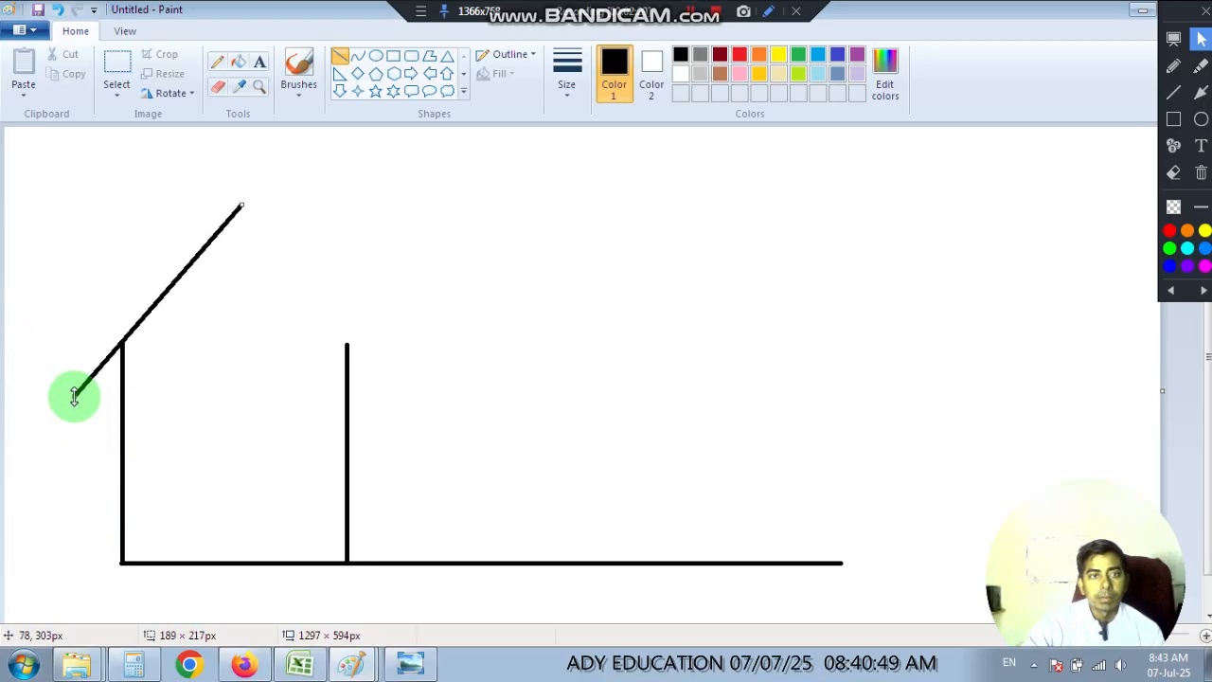
{"action": "left_click", "coordinate": [248, 376]}
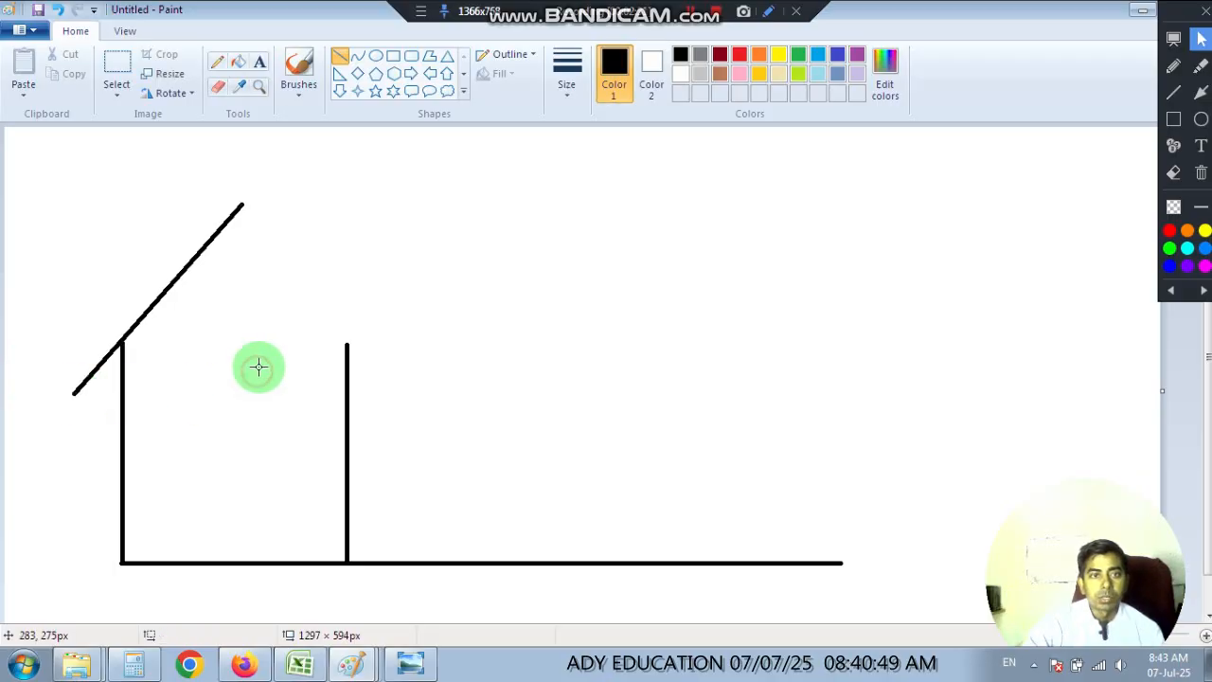
{"action": "left_click_drag", "start_coordinate": [242, 204], "coordinate": [390, 396]}
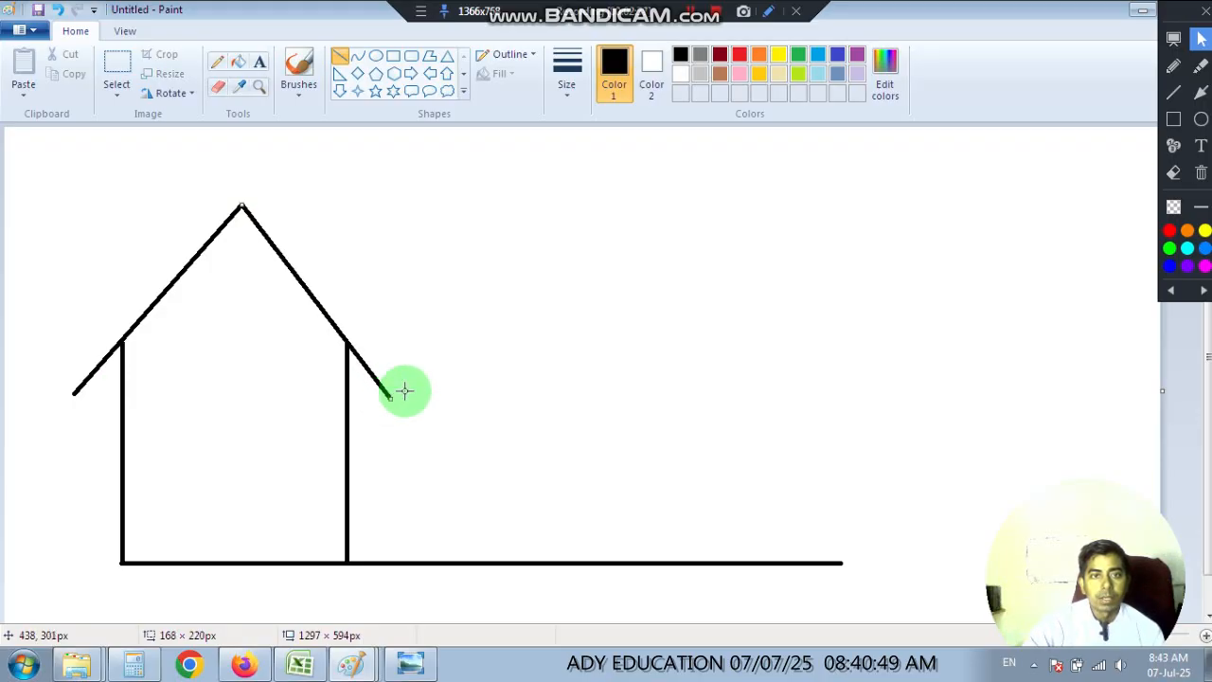
Following the reference picture, draw two outer roof lines parallel to the inner slopes, meeting at a peak just above the inner one.
{"action": "left_click", "coordinate": [405, 662]}
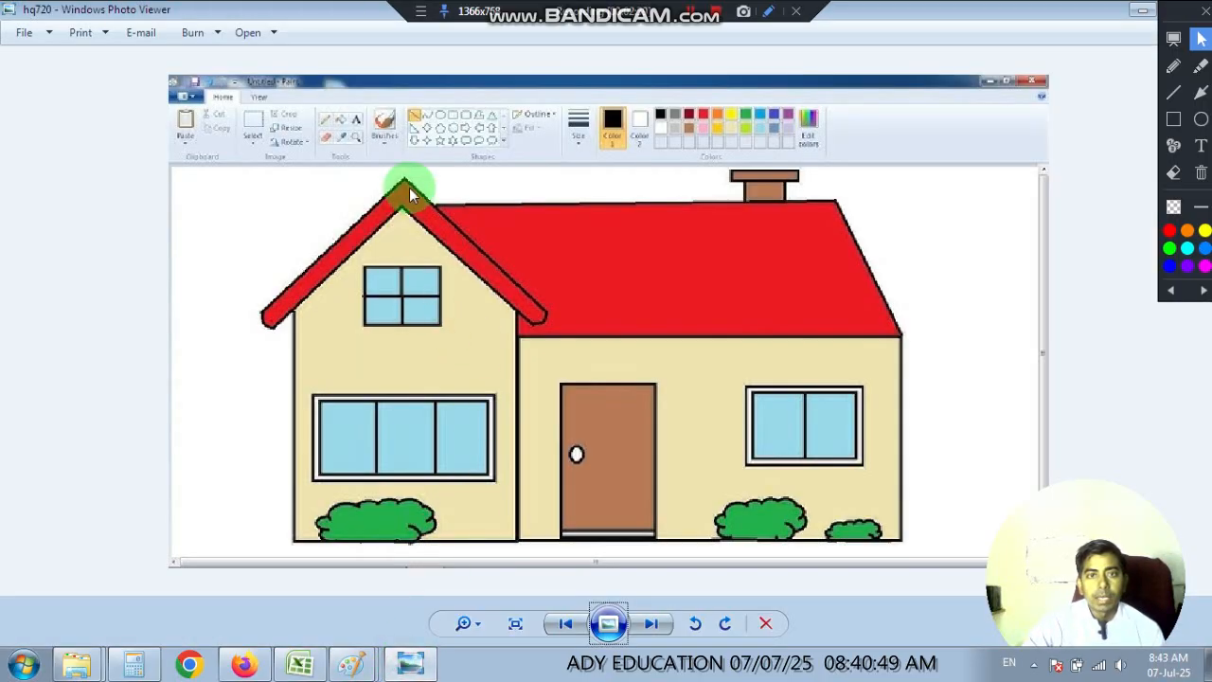
{"action": "left_click", "coordinate": [409, 662]}
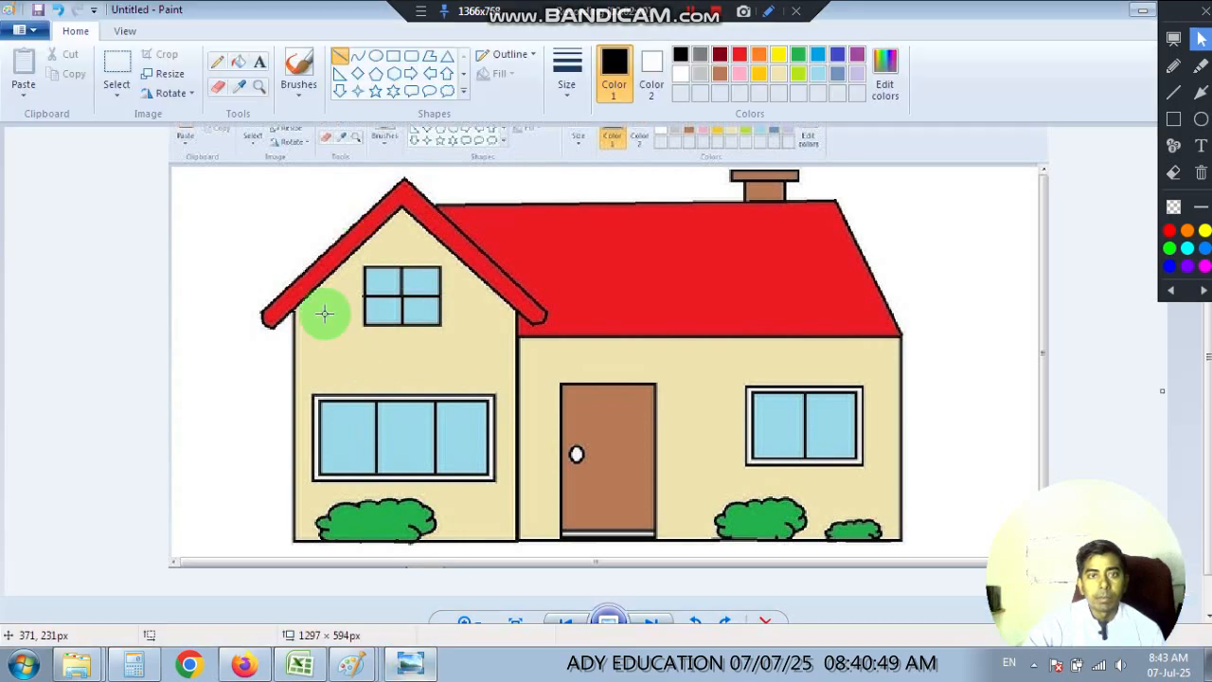
{"action": "mouse_move", "coordinate": [247, 184]}
{"action": "left_mouse_down"}
{"action": "mouse_move", "coordinate": [338, 343]}
{"action": "mouse_move", "coordinate": [426, 403]}
{"action": "mouse_move", "coordinate": [401, 385]}
{"action": "mouse_move", "coordinate": [409, 396]}
{"action": "mouse_move", "coordinate": [384, 413]}
{"action": "mouse_move", "coordinate": [417, 396]}
{"action": "mouse_move", "coordinate": [407, 388]}
{"action": "mouse_move", "coordinate": [415, 398]}
{"action": "left_mouse_up"}
{"action": "mouse_move", "coordinate": [243, 180]}
{"action": "left_mouse_down"}
{"action": "mouse_move", "coordinate": [29, 392]}
{"action": "mouse_move", "coordinate": [54, 389]}
{"action": "left_mouse_up"}
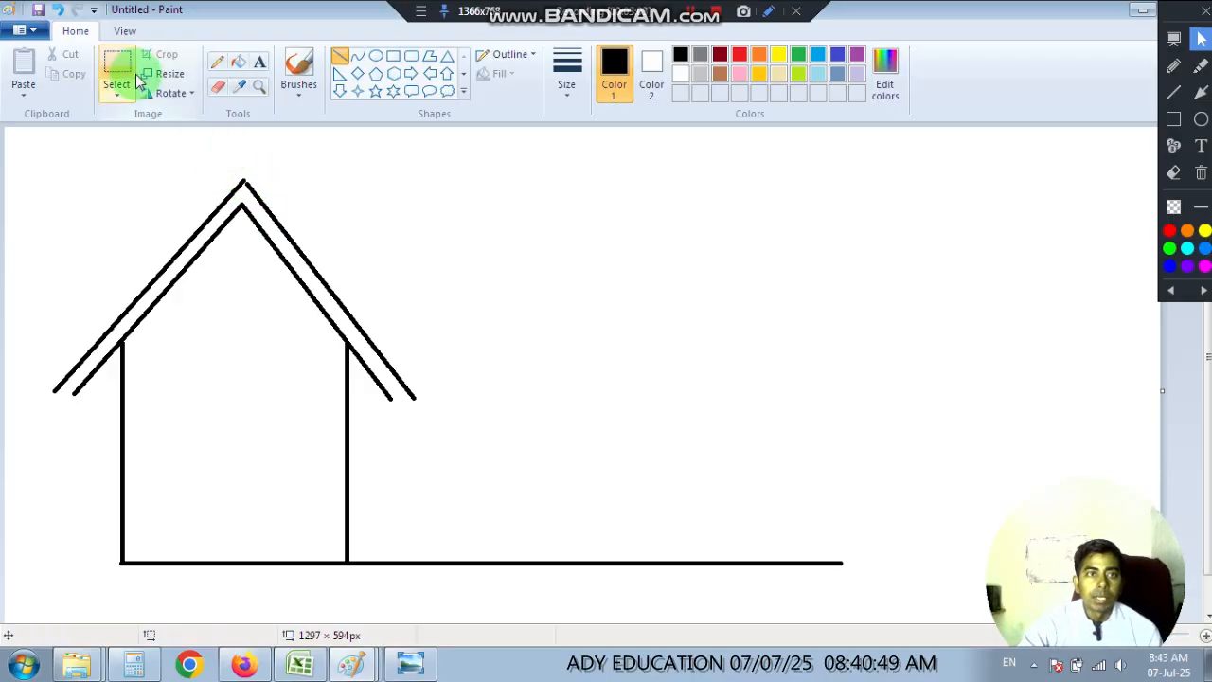
Close the gap at the peak of the outer roof lines with the Pencil while magnified.
{"action": "left_click", "coordinate": [261, 88]}
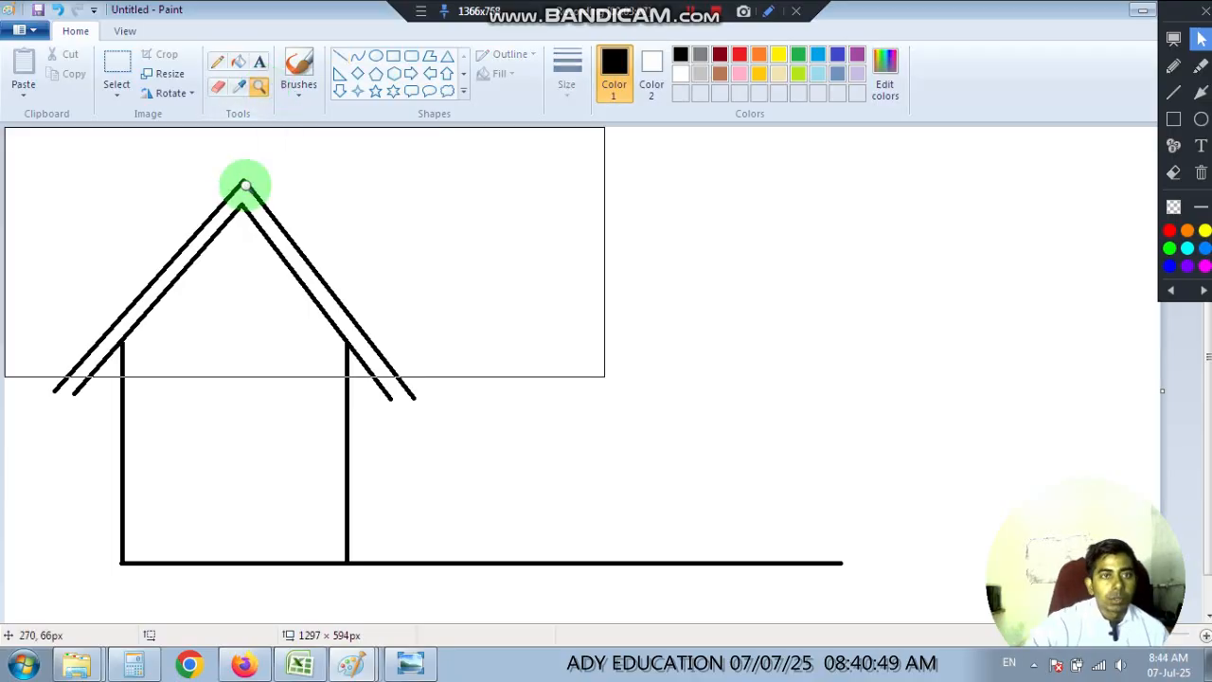
{"action": "left_click", "coordinate": [243, 184]}
{"action": "left_click", "coordinate": [425, 278]}
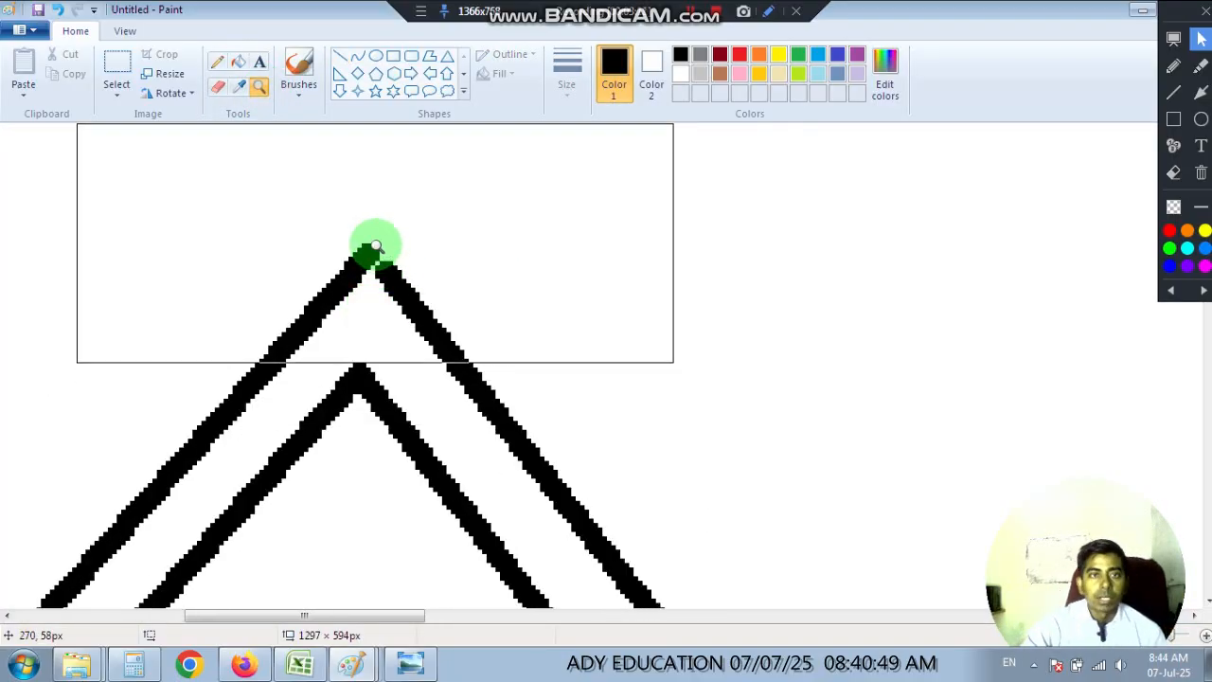
{"action": "left_click", "coordinate": [218, 85]}
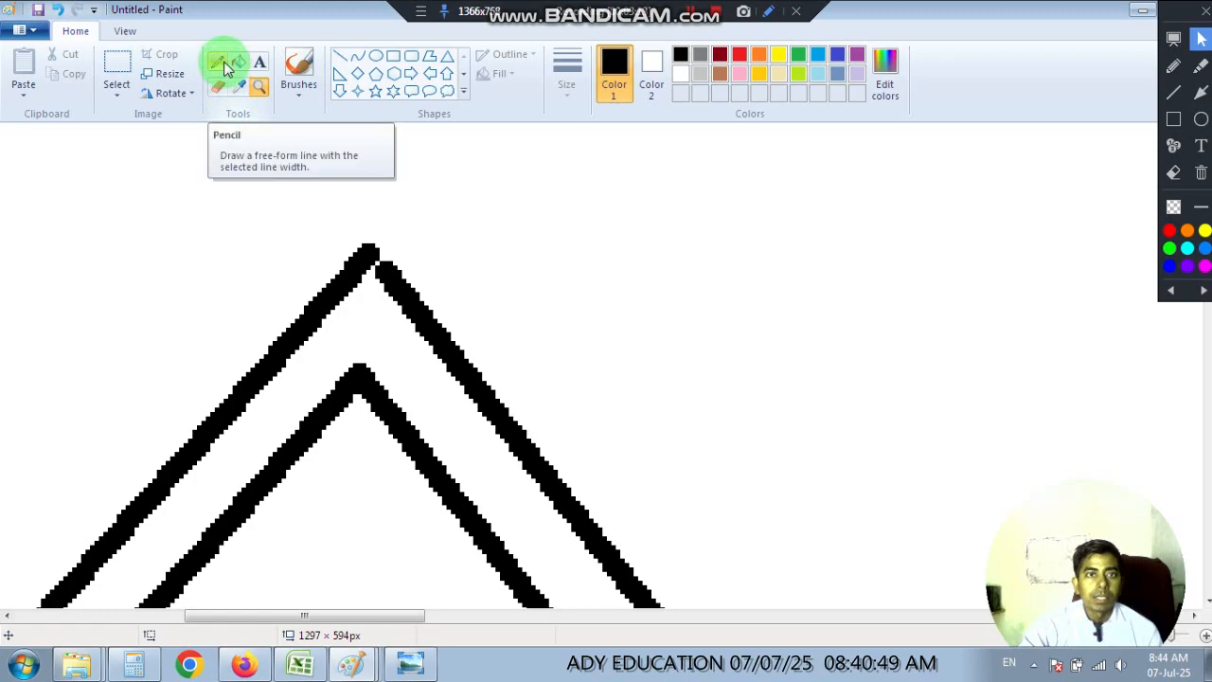
{"action": "left_click", "coordinate": [225, 68]}
{"action": "mouse_move", "coordinate": [370, 256]}
{"action": "left_mouse_down"}
{"action": "mouse_move", "coordinate": [390, 266]}
{"action": "mouse_move", "coordinate": [370, 252]}
{"action": "mouse_move", "coordinate": [373, 276]}
{"action": "left_mouse_up"}
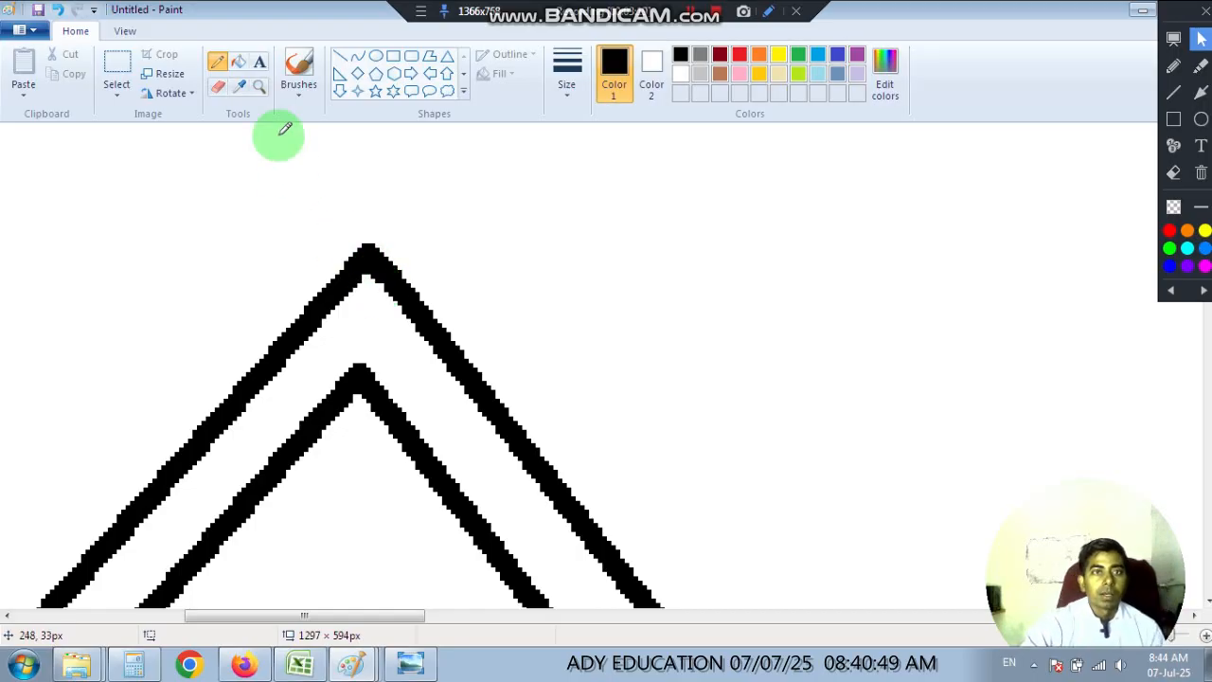
Close the open lower ends of the double roof outline on both sides with short horizontal lines.
{"action": "scroll", "coordinate": [415, 285], "scroll_direction": "down", "scroll_amount": 2}
{"action": "scroll", "coordinate": [415, 284], "scroll_direction": "down", "scroll_amount": 3}
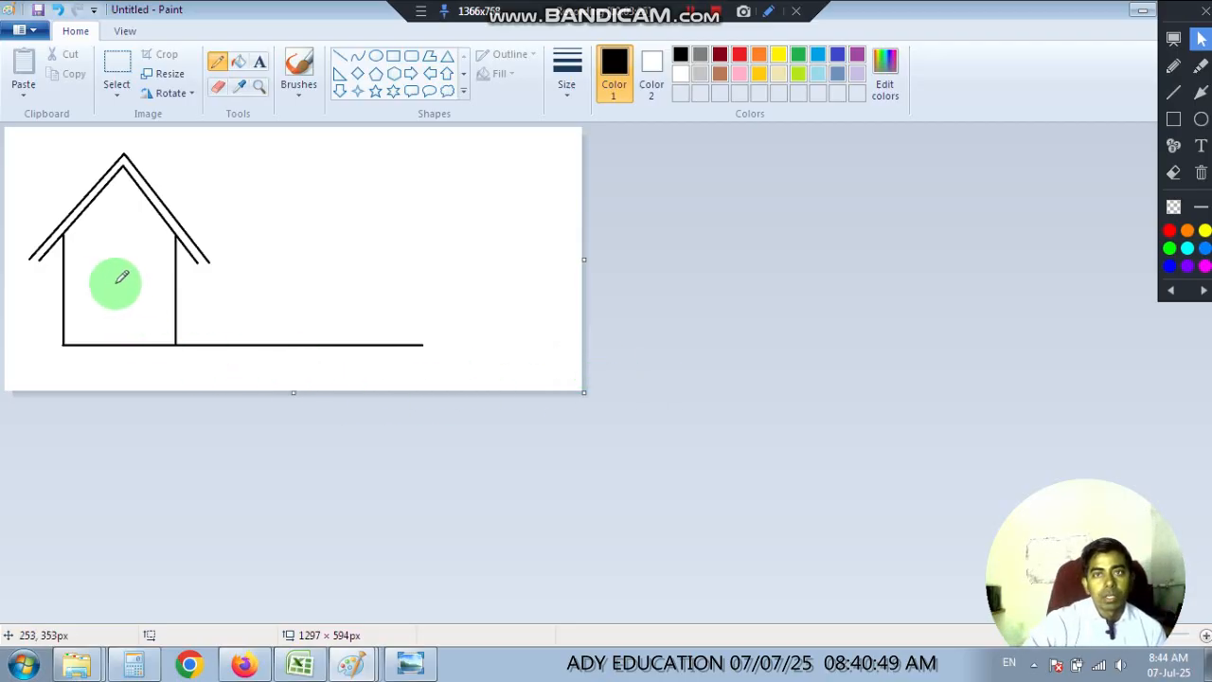
{"action": "scroll", "coordinate": [95, 274], "scroll_direction": "up", "scroll_amount": 3}
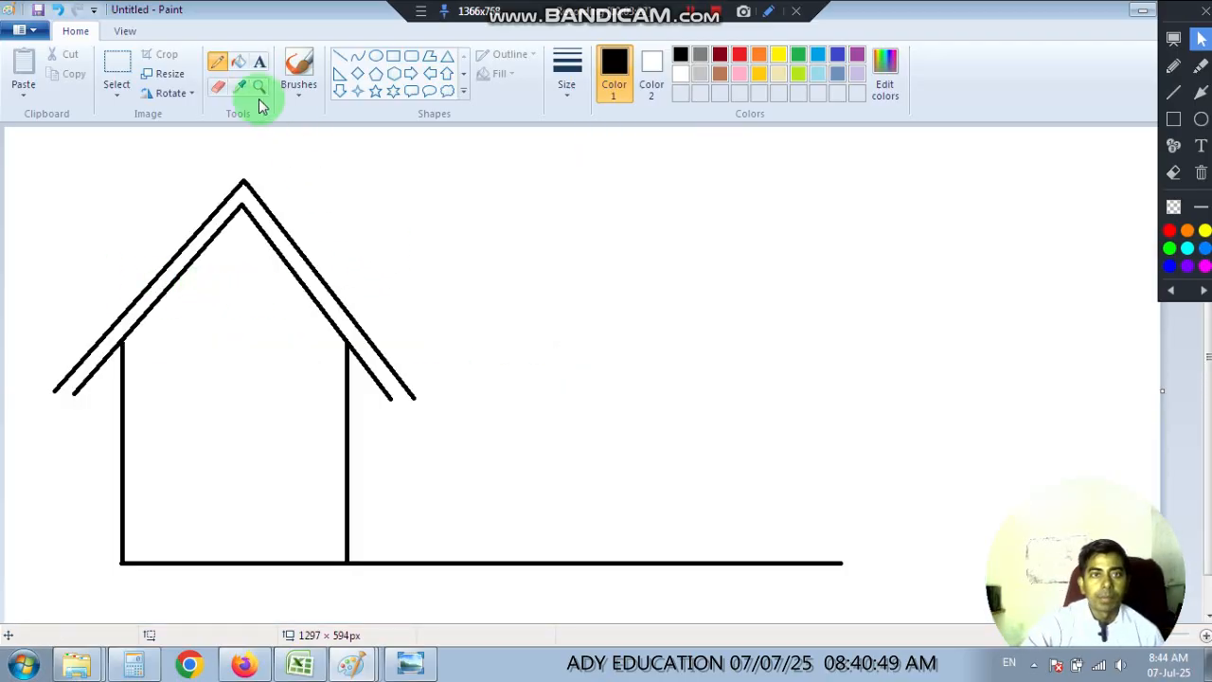
{"action": "left_click", "coordinate": [341, 59]}
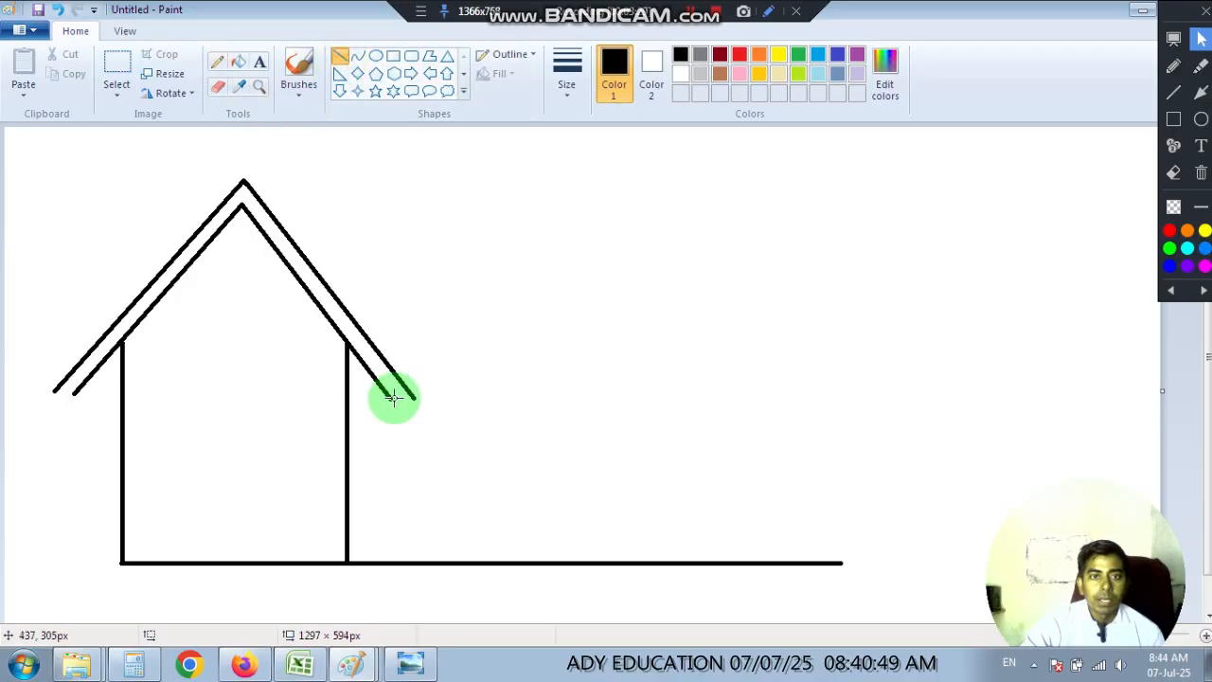
{"action": "left_click_drag", "start_coordinate": [394, 398], "coordinate": [417, 396]}
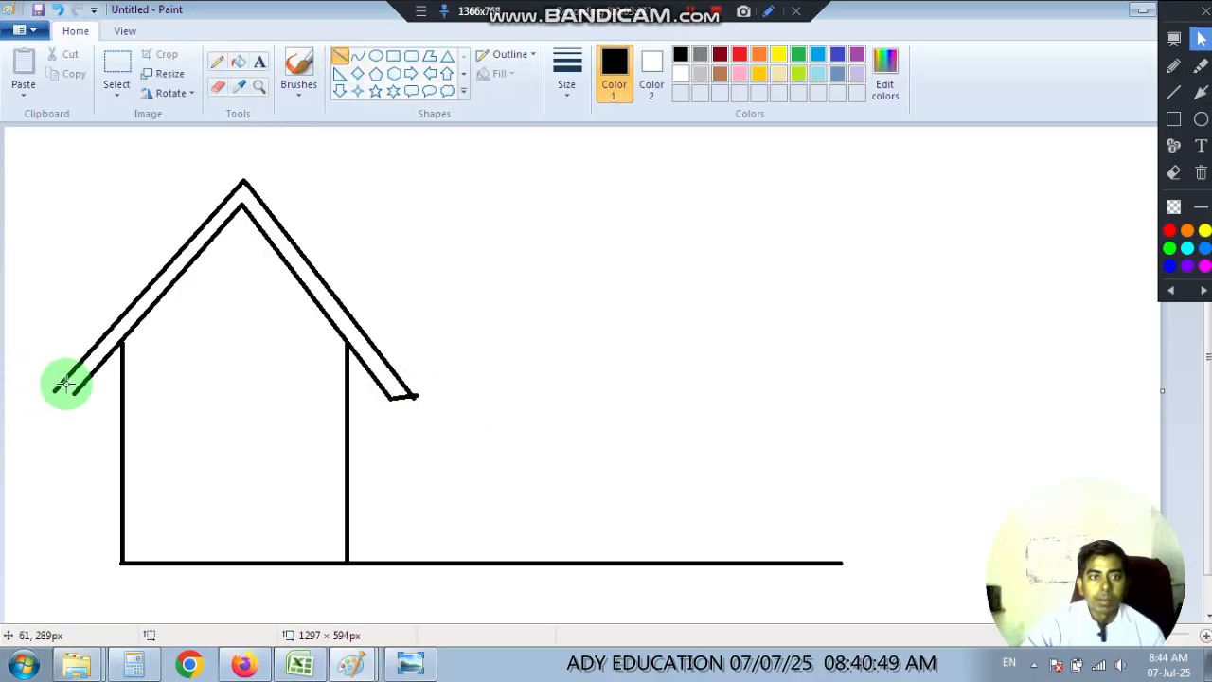
{"action": "key", "text": "ctrl+z"}
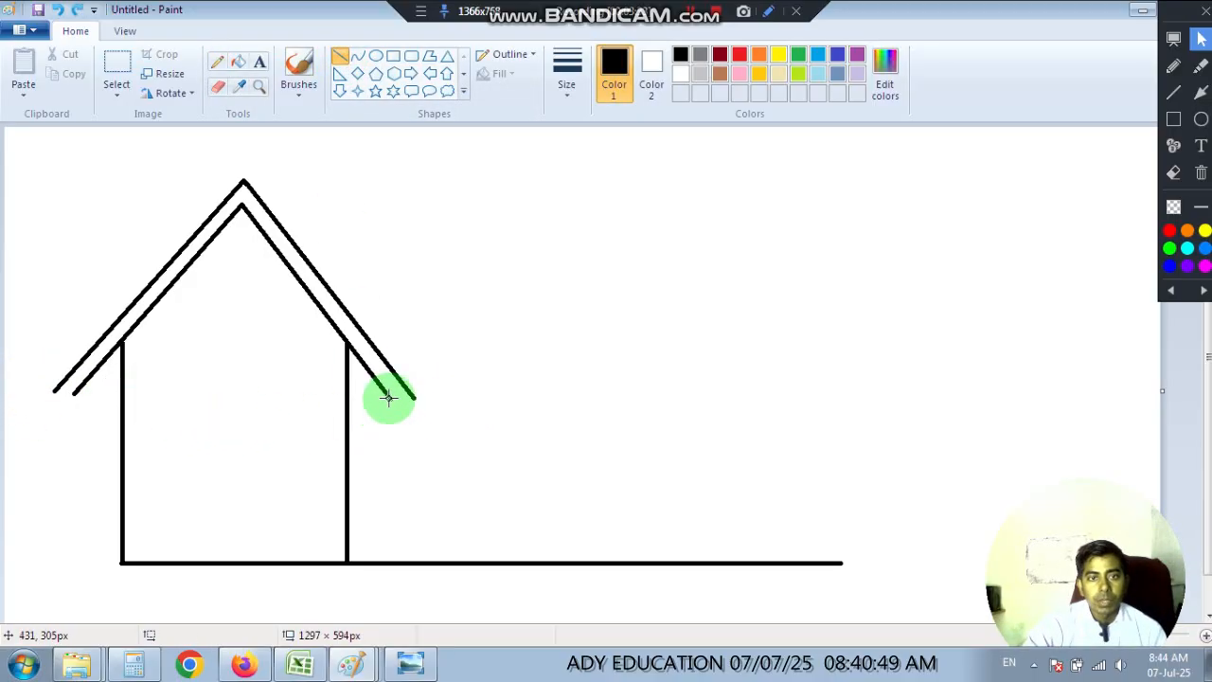
{"action": "left_click_drag", "start_coordinate": [390, 398], "coordinate": [415, 399]}
{"action": "left_click_drag", "start_coordinate": [54, 390], "coordinate": [76, 390]}
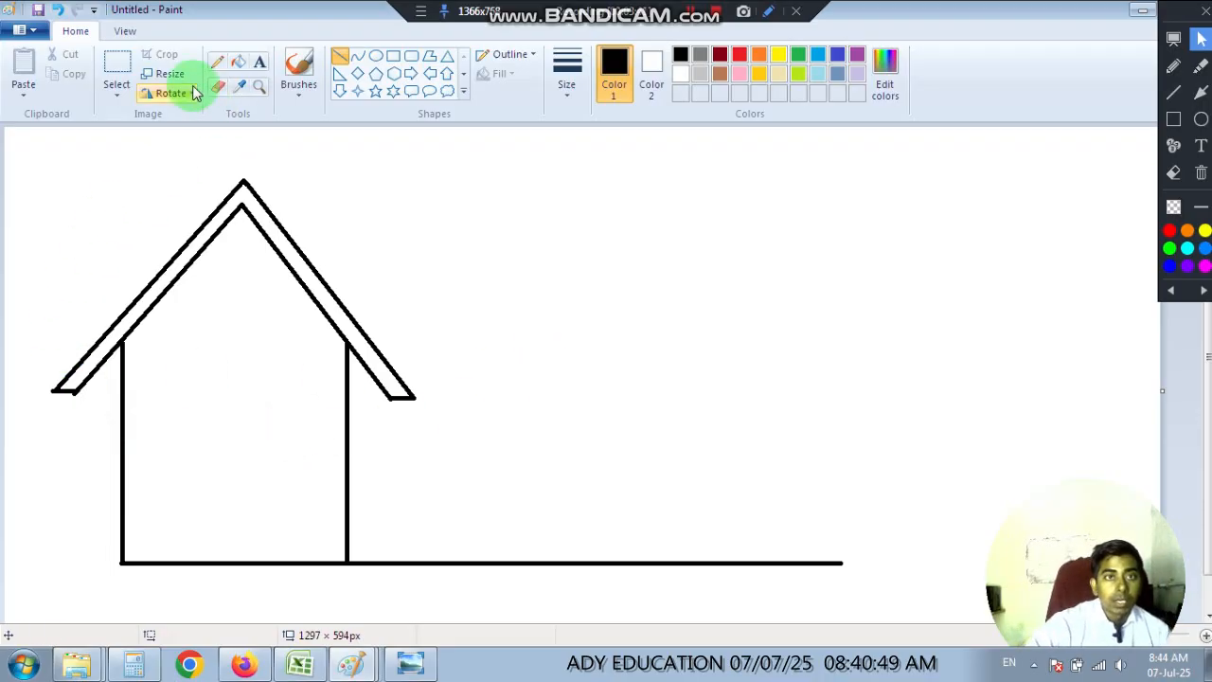
Magnify the left eave and erase the line ends protruding beyond its corner and below its bottom edge.
{"action": "left_click", "coordinate": [259, 86]}
{"action": "left_click", "coordinate": [60, 400]}
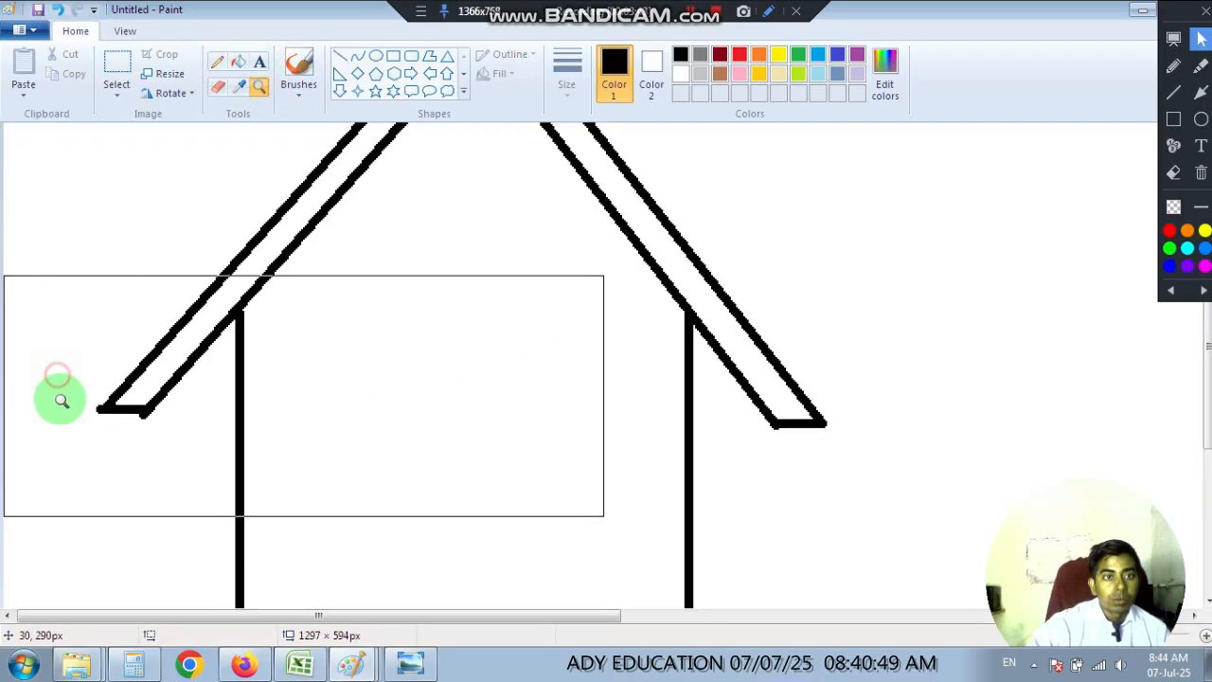
{"action": "left_click", "coordinate": [60, 401]}
{"action": "left_click", "coordinate": [172, 315]}
{"action": "left_click", "coordinate": [157, 292]}
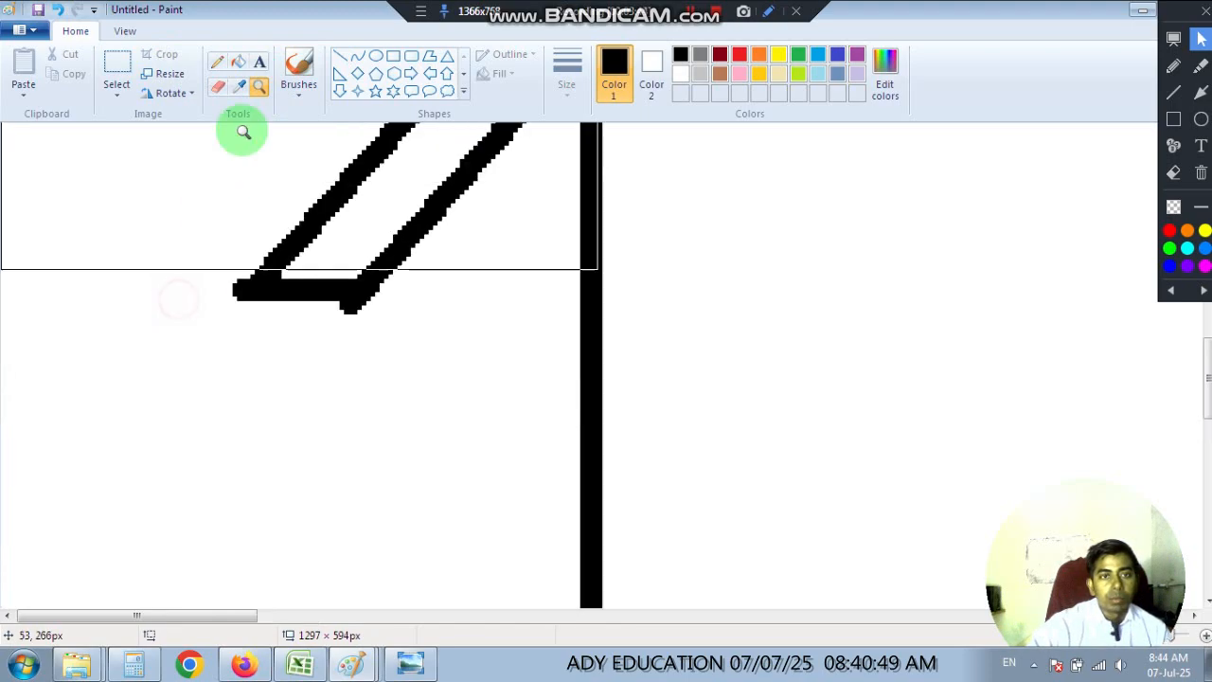
{"action": "left_click", "coordinate": [218, 86]}
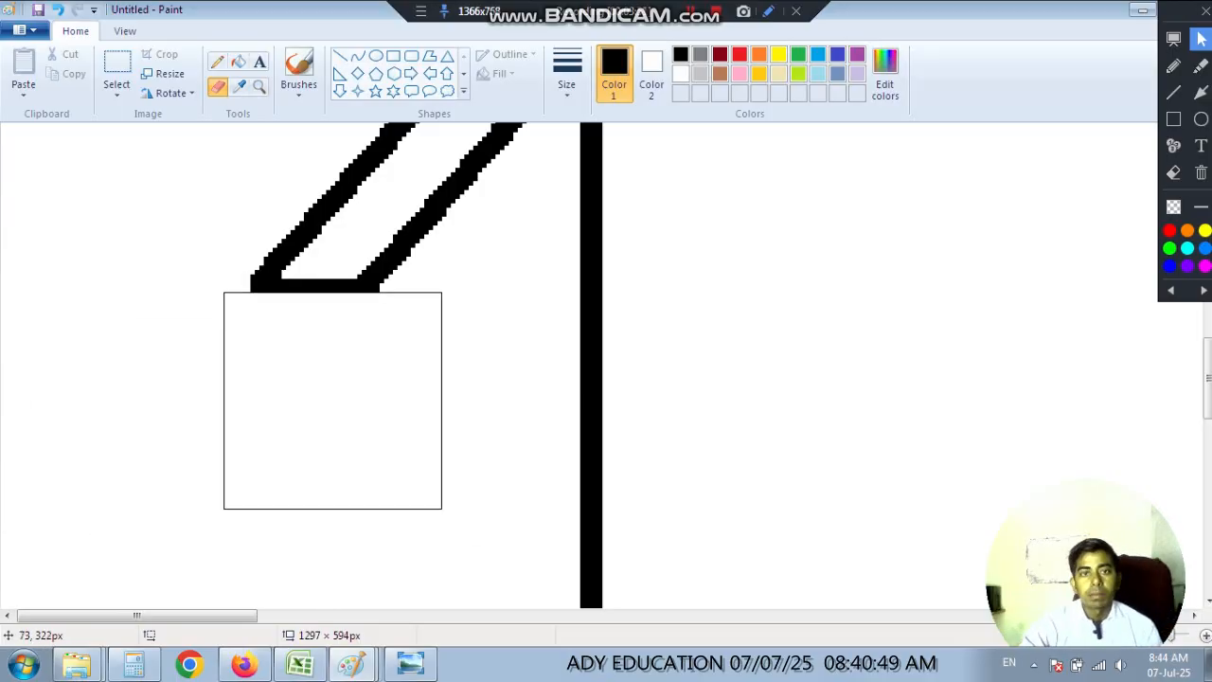
{"action": "scroll", "coordinate": [333, 425], "scroll_direction": "up", "scroll_amount": 2}
{"action": "scroll", "coordinate": [329, 401], "scroll_direction": "down", "scroll_amount": 3}
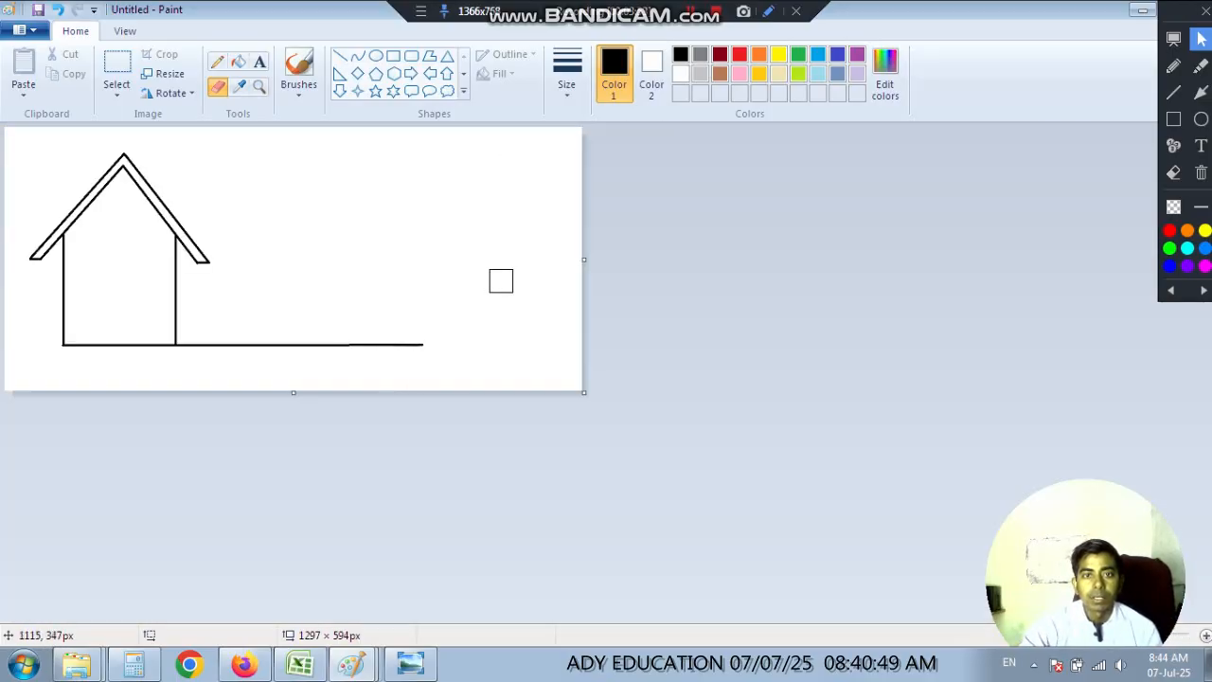
{"action": "scroll", "coordinate": [249, 293], "scroll_direction": "up", "scroll_amount": 1}
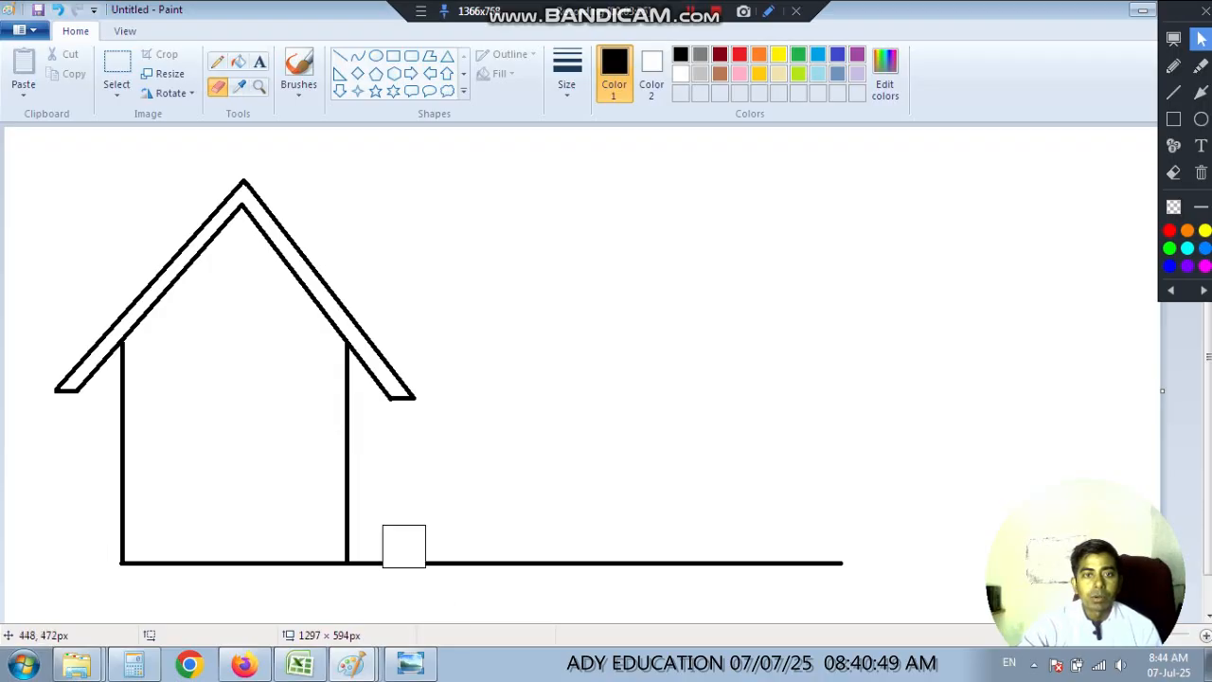
Following the reference picture, draw a horizontal line about 547 px long rightward from the right wall, just below the eave.
{"action": "left_click", "coordinate": [410, 663]}
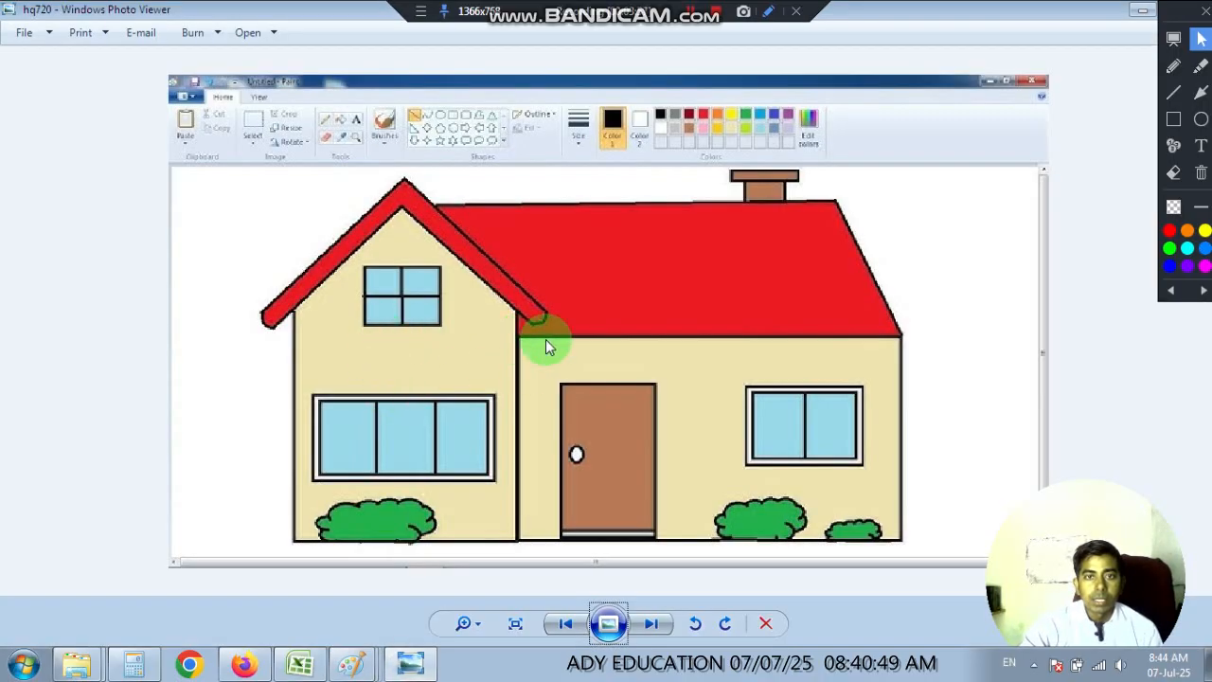
{"action": "mouse_move", "coordinate": [347, 667]}
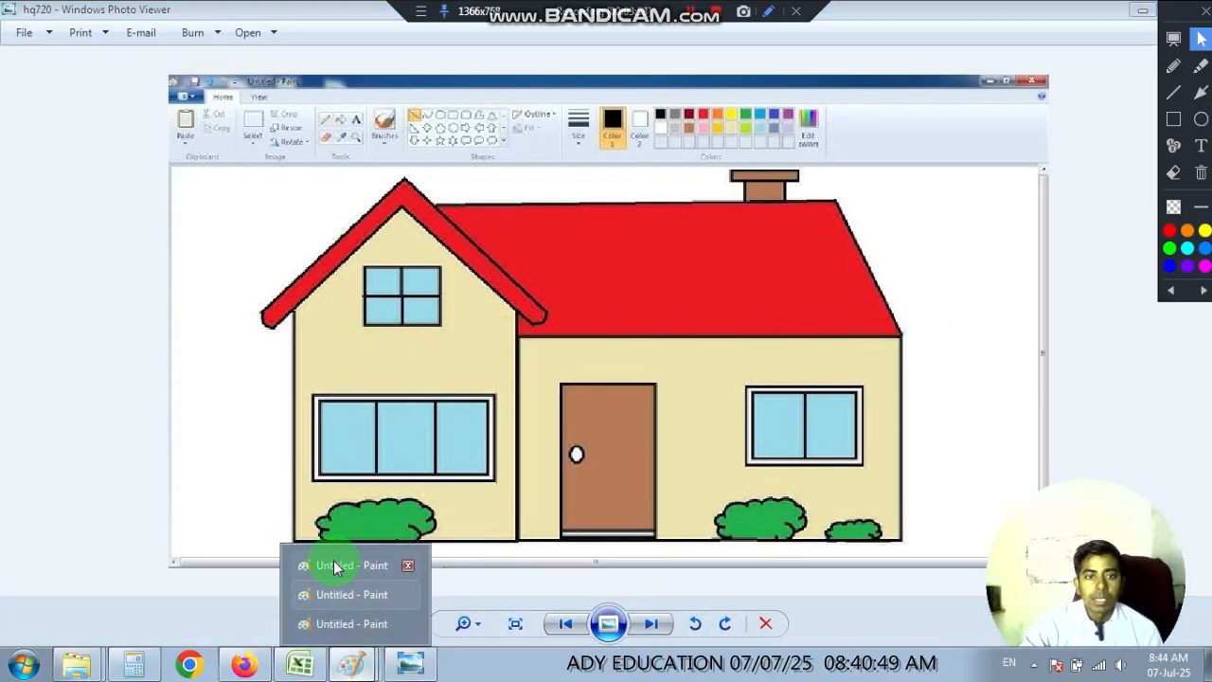
{"action": "left_click", "coordinate": [343, 563]}
{"action": "left_click", "coordinate": [343, 56]}
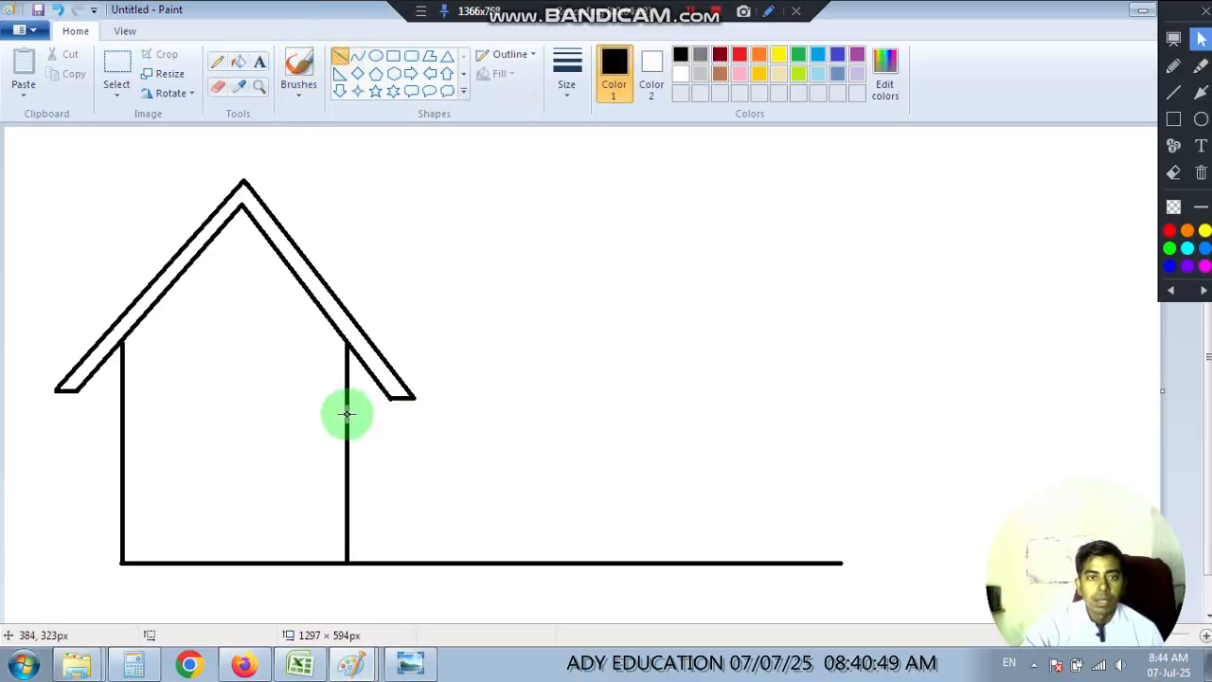
{"action": "left_click_drag", "start_coordinate": [347, 413], "coordinate": [833, 404]}
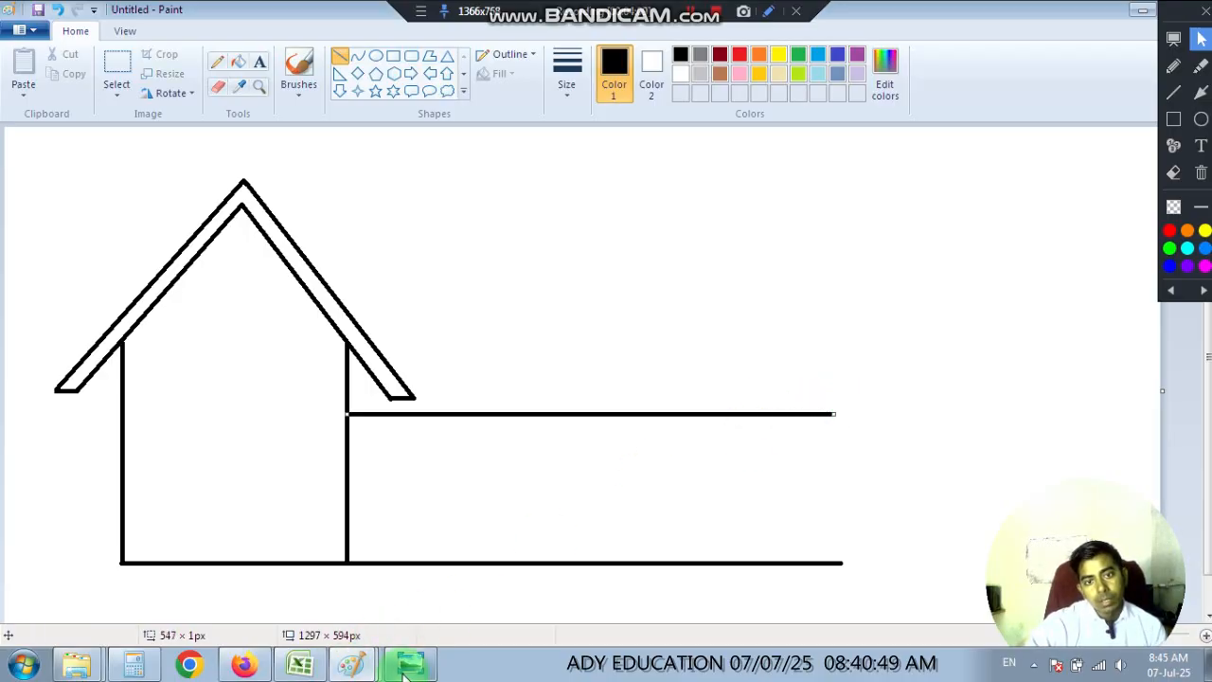
After checking the reference picture, draw a vertical wall from the right end of the new horizontal line down to the ground line.
{"action": "left_click", "coordinate": [408, 665]}
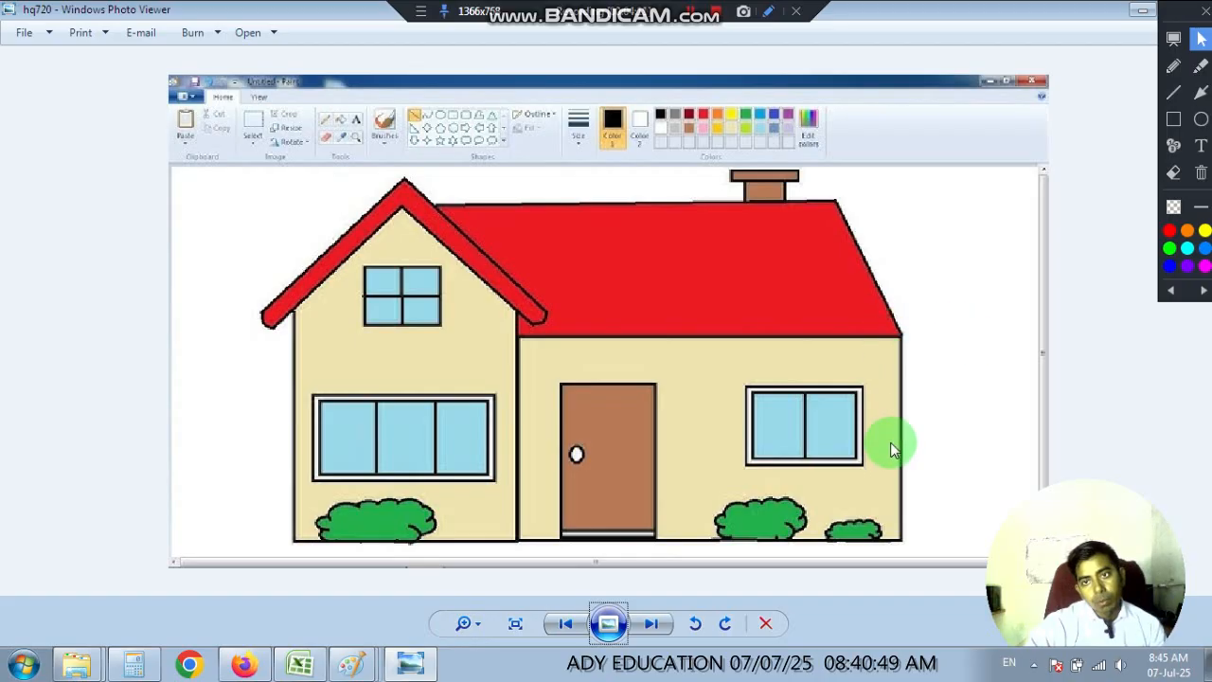
{"action": "left_click", "coordinate": [410, 671]}
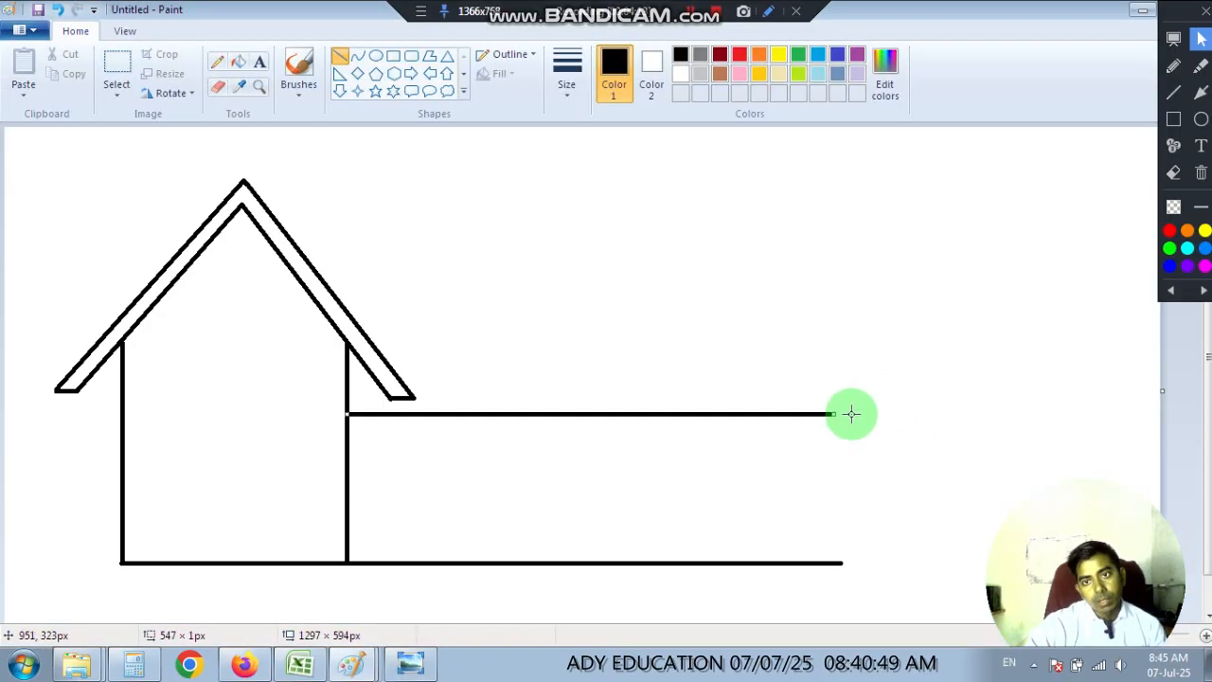
{"action": "left_click", "coordinate": [854, 423]}
{"action": "left_click_drag", "start_coordinate": [836, 413], "coordinate": [848, 563]}
{"action": "left_click", "coordinate": [906, 525]}
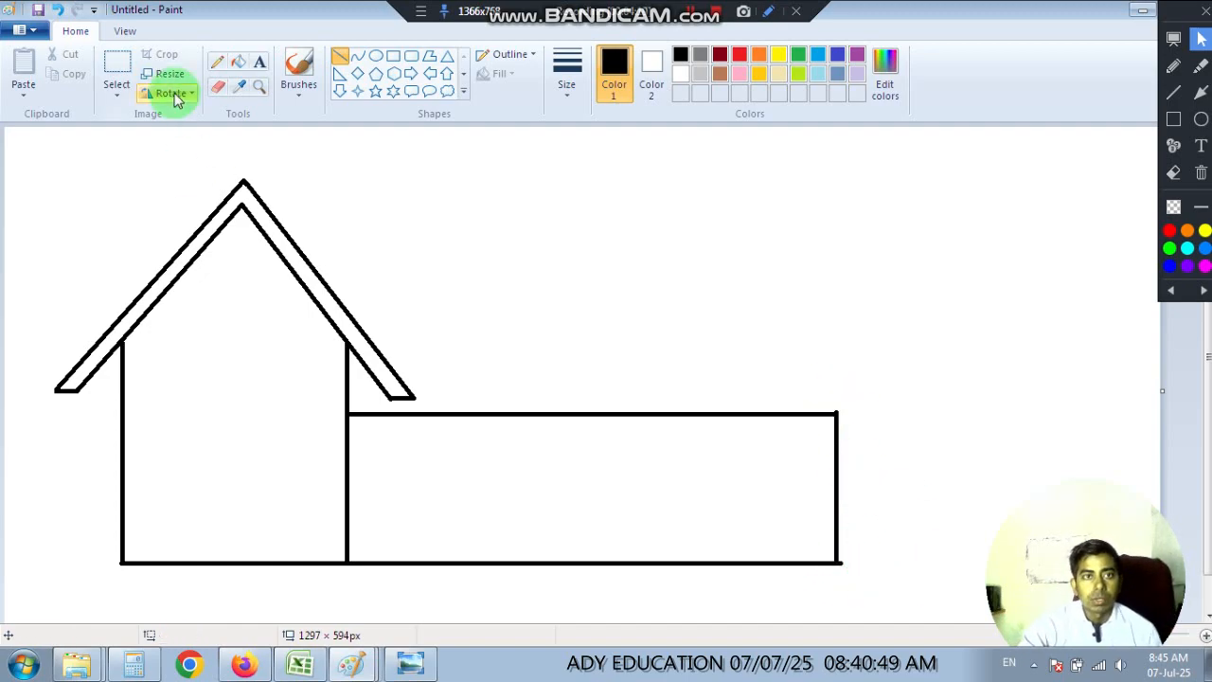
While magnified, erase the line ends protruding at the lower and upper right corners of the side section.
{"action": "left_click", "coordinate": [258, 86]}
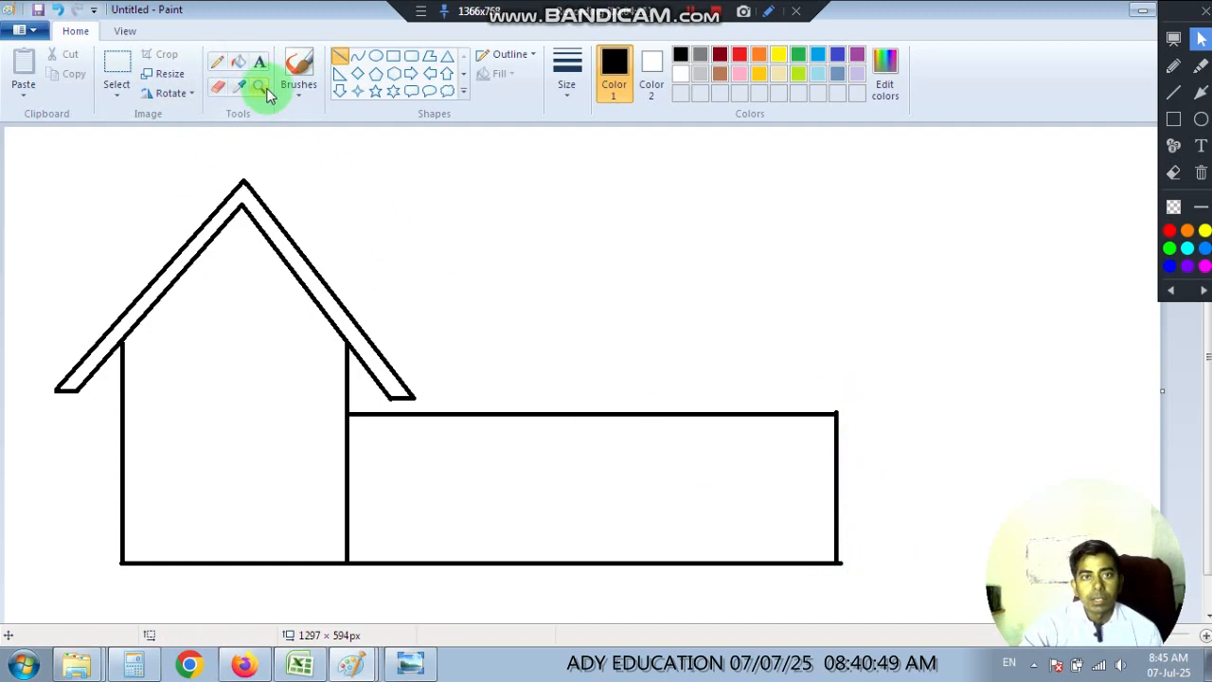
{"action": "left_click", "coordinate": [900, 538]}
{"action": "left_click", "coordinate": [651, 474]}
{"action": "left_click", "coordinate": [312, 355]}
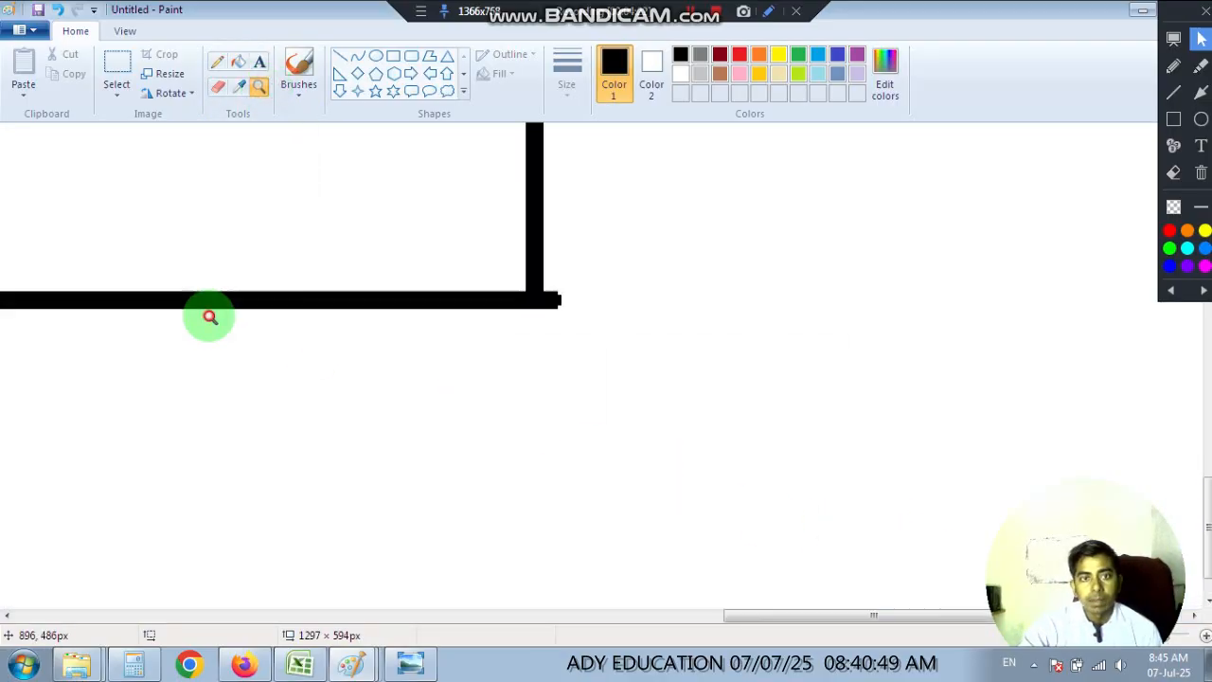
{"action": "left_click", "coordinate": [217, 87]}
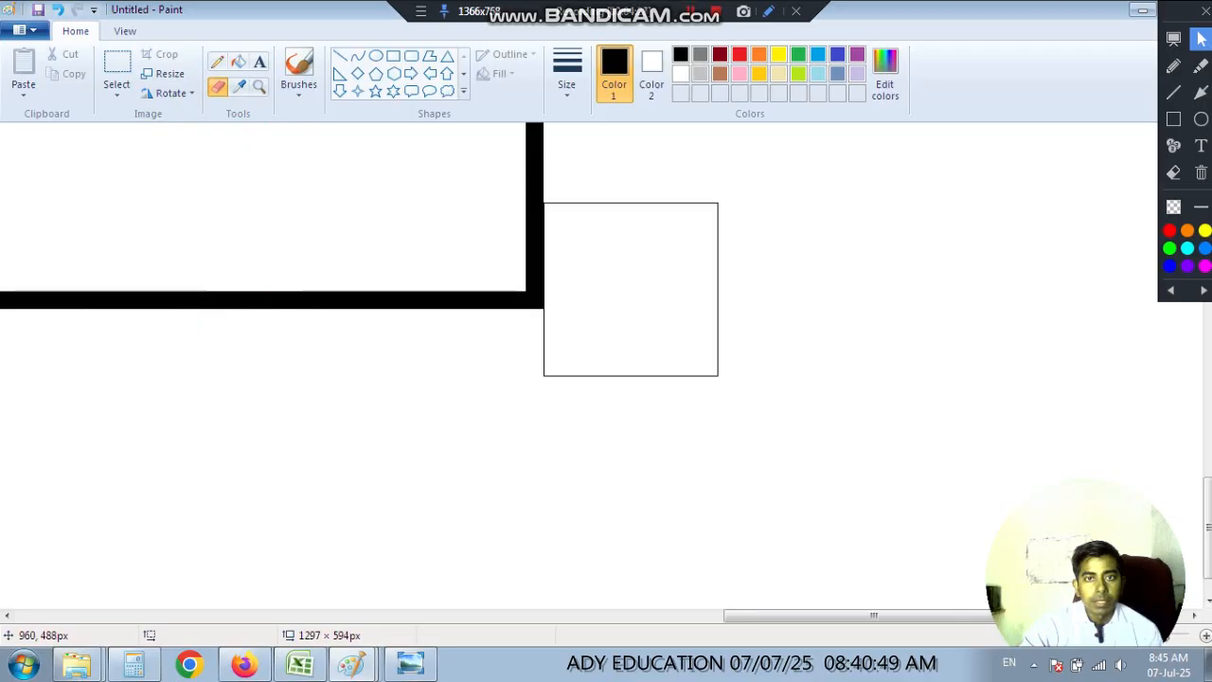
{"action": "scroll", "coordinate": [581, 395], "scroll_direction": "up", "scroll_amount": 5}
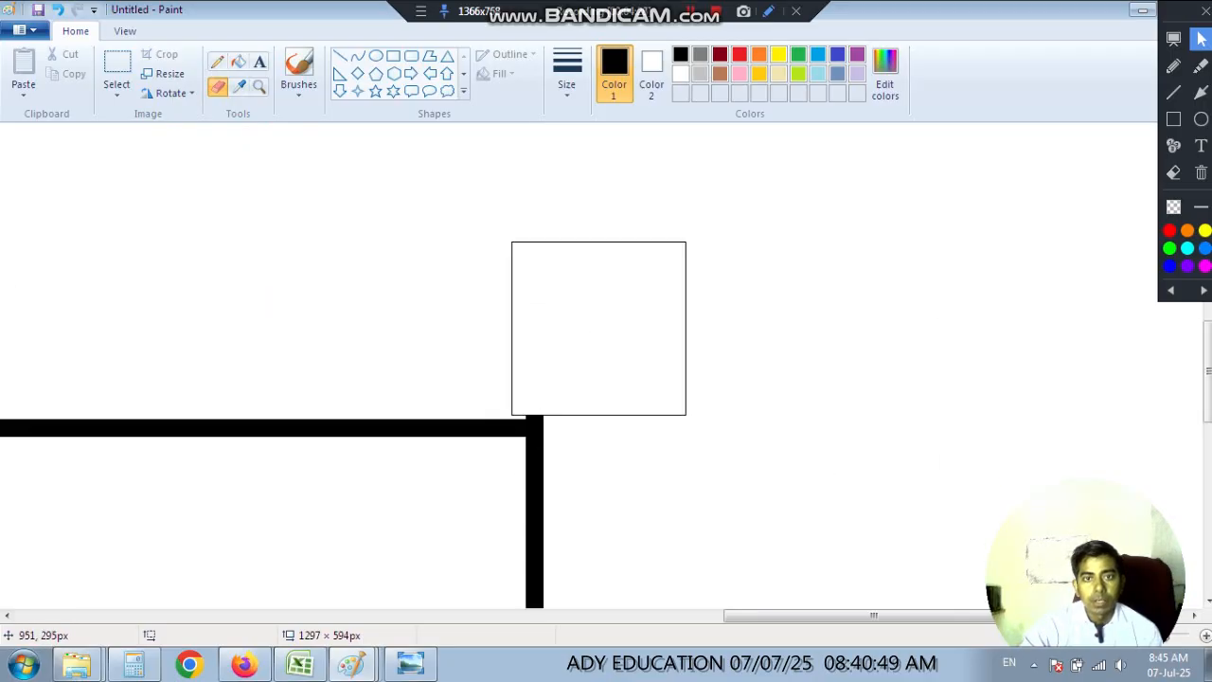
{"action": "scroll", "coordinate": [673, 328], "scroll_direction": "down", "scroll_amount": 5}
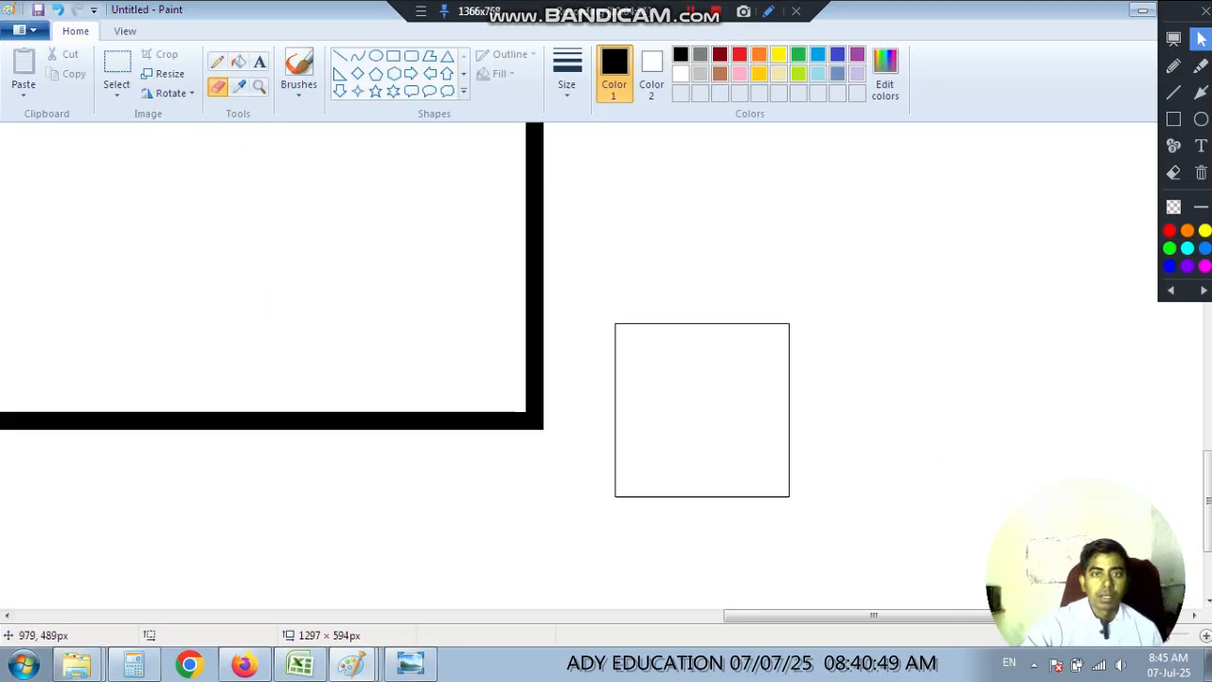
{"action": "scroll", "coordinate": [682, 419], "scroll_direction": "down", "scroll_amount": 5}
{"action": "scroll", "coordinate": [420, 278], "scroll_direction": "up", "scroll_amount": 4}
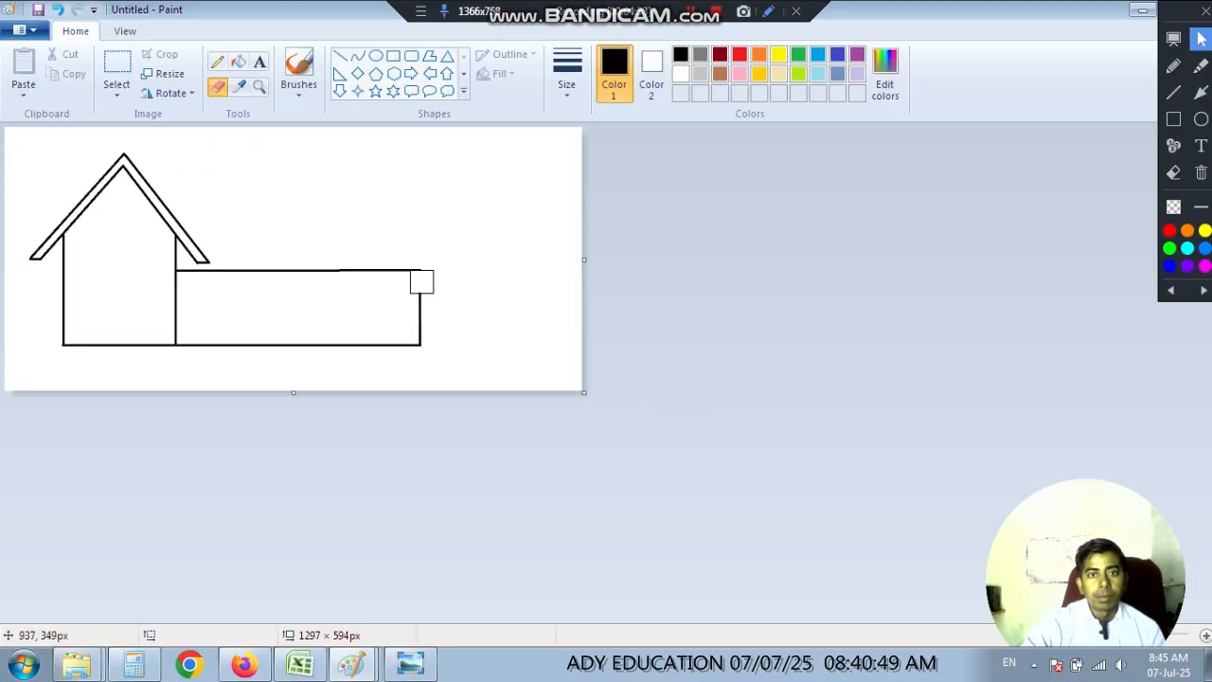
Following the reference picture, draw the main roof's ridge about 460 px long from the gable and a slope about 149 × 194 px to the right wall.
{"action": "left_click", "coordinate": [409, 663]}
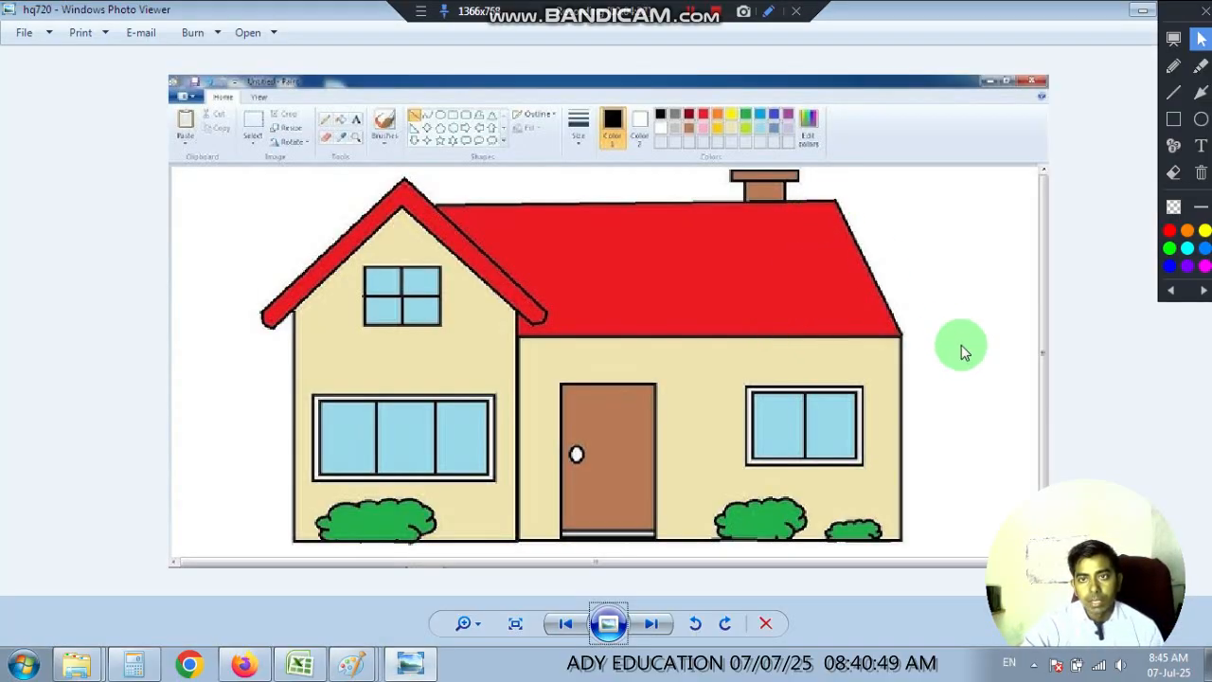
{"action": "left_click", "coordinate": [300, 663]}
{"action": "left_click", "coordinate": [354, 663]}
{"action": "left_click", "coordinate": [352, 565]}
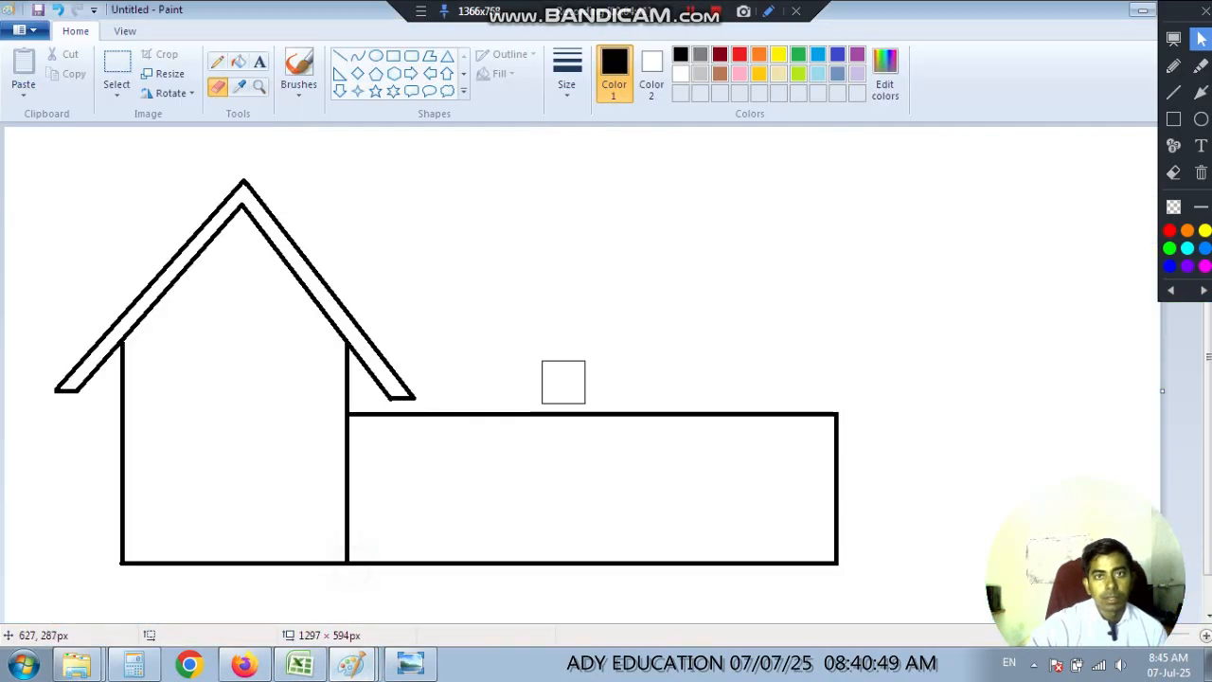
{"action": "left_click", "coordinate": [343, 59]}
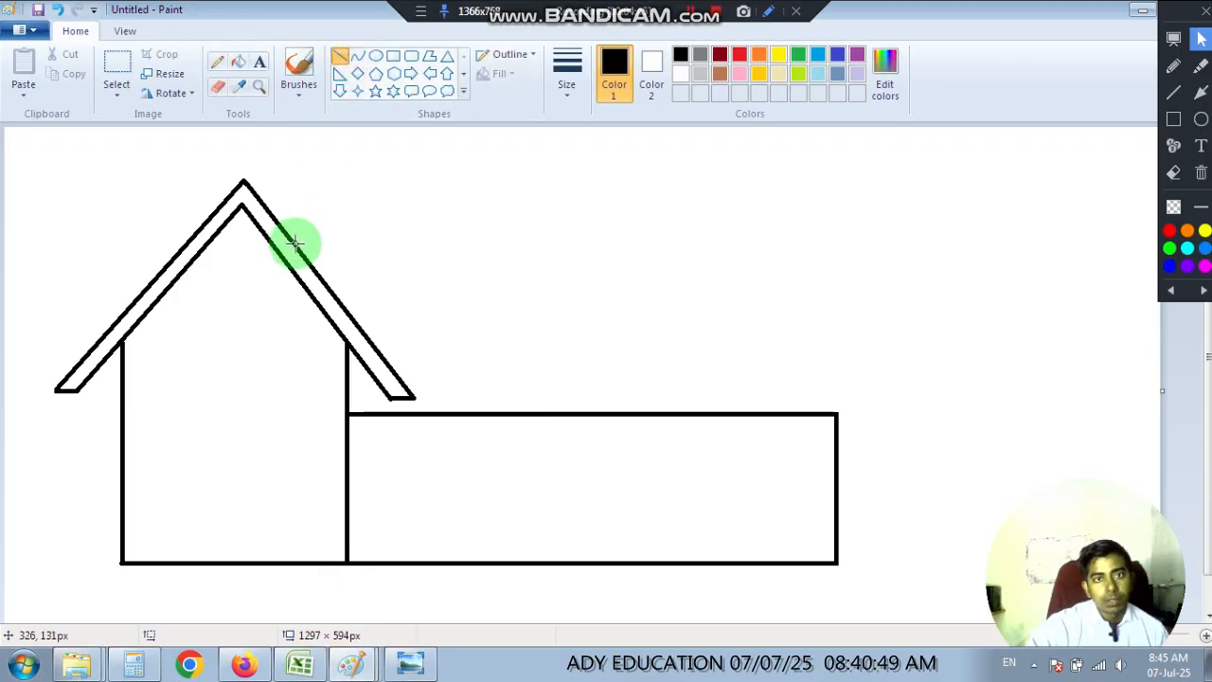
{"action": "left_click_drag", "start_coordinate": [295, 242], "coordinate": [707, 275]}
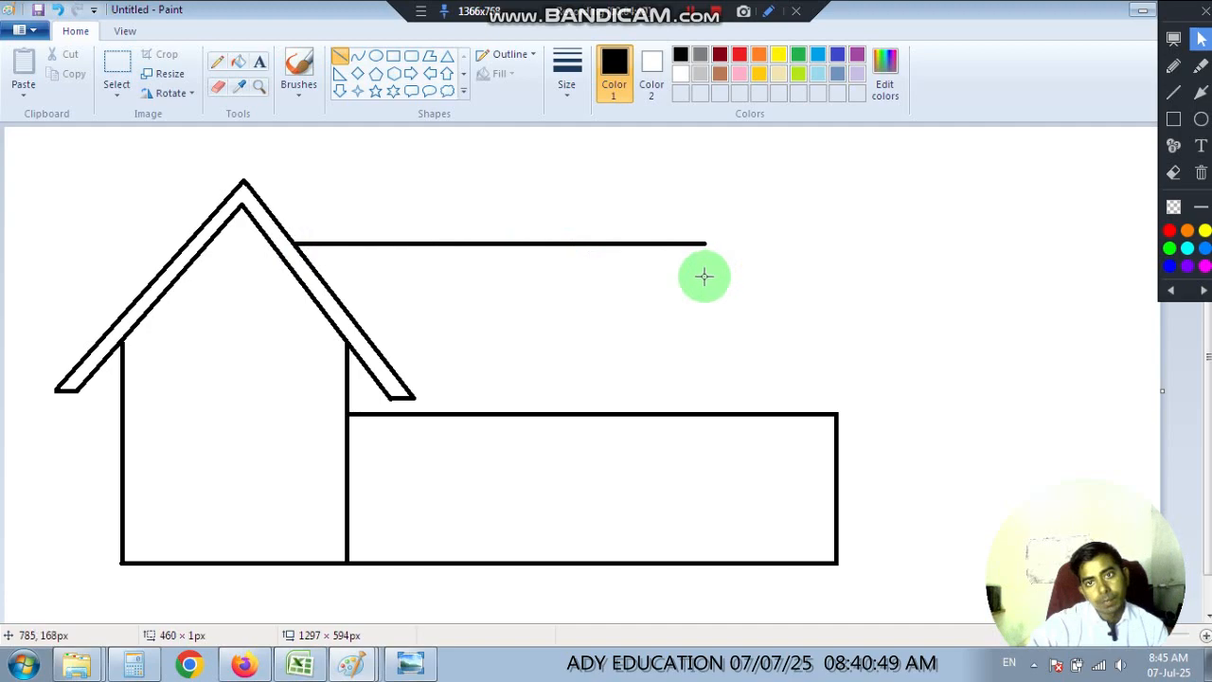
{"action": "left_click", "coordinate": [891, 280]}
{"action": "left_click_drag", "start_coordinate": [705, 244], "coordinate": [837, 413]}
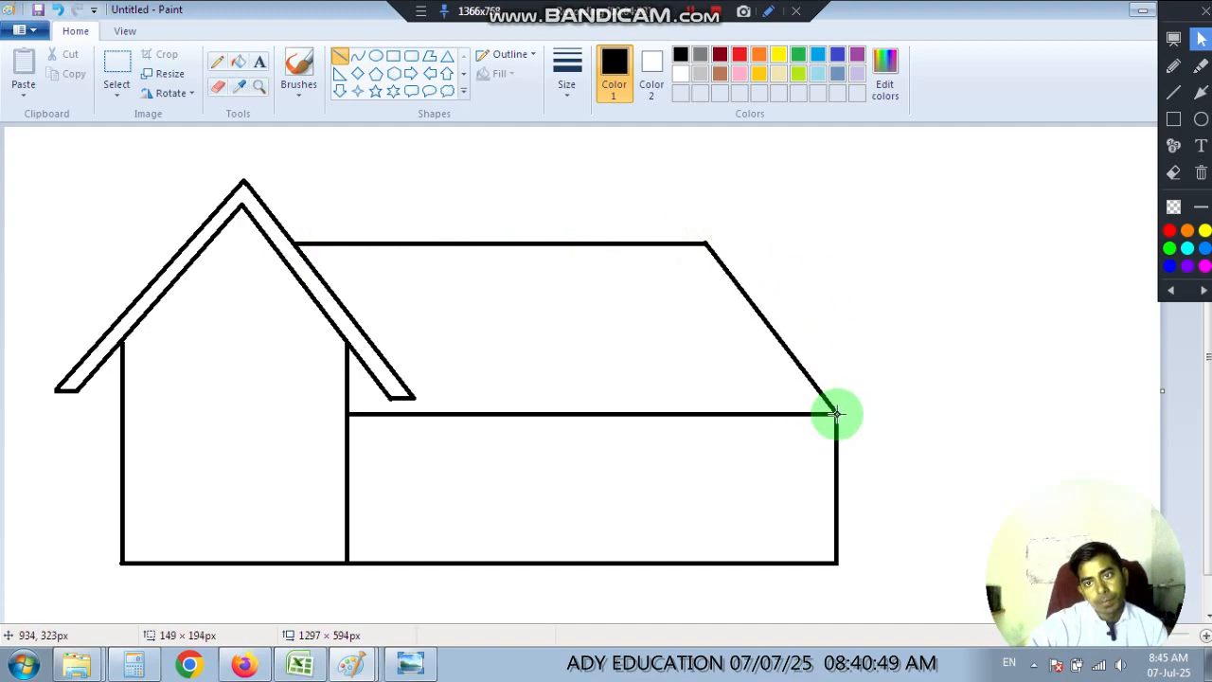
{"action": "left_click", "coordinate": [557, 293]}
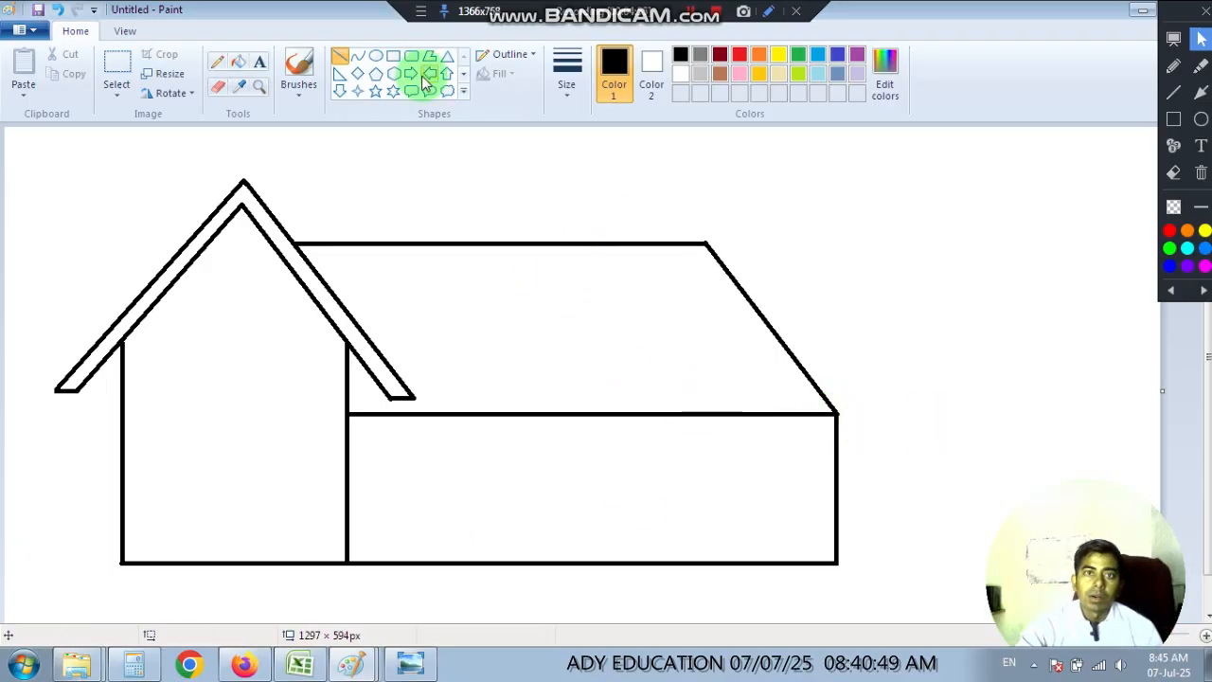
Draw a small rectangular chimney standing on the main roof's ridge and a wider, flatter rectangle on top as its cap.
{"action": "left_click", "coordinate": [396, 57]}
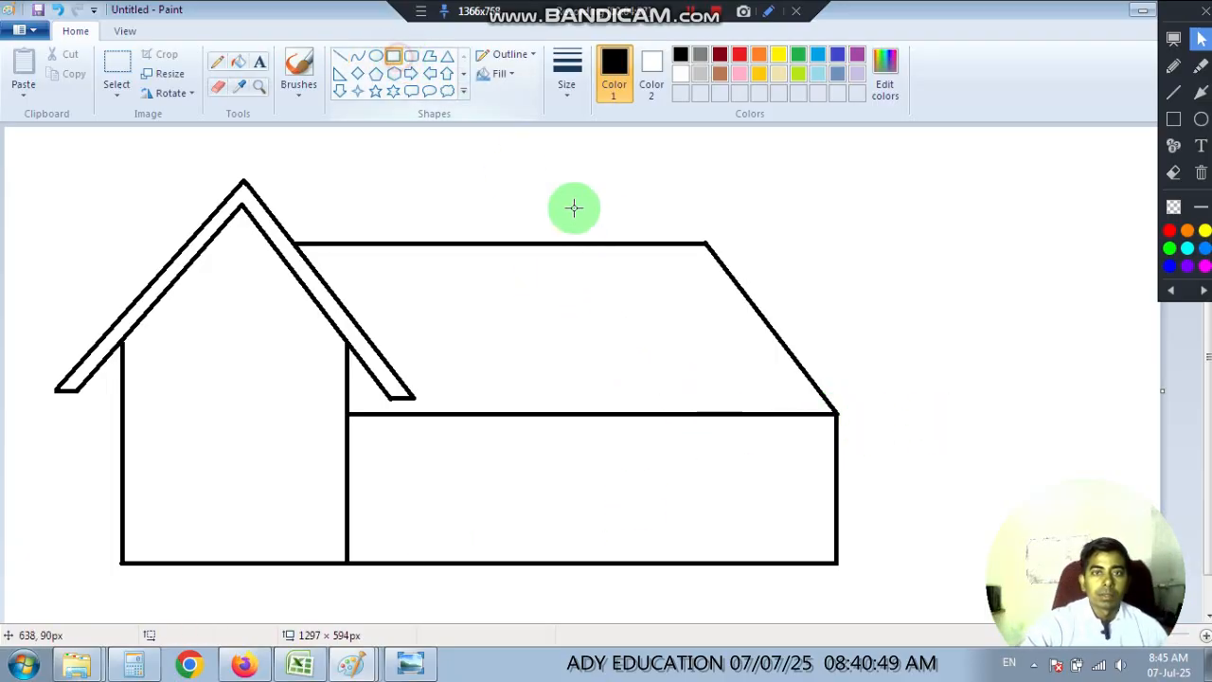
{"action": "left_click_drag", "start_coordinate": [553, 208], "coordinate": [629, 248]}
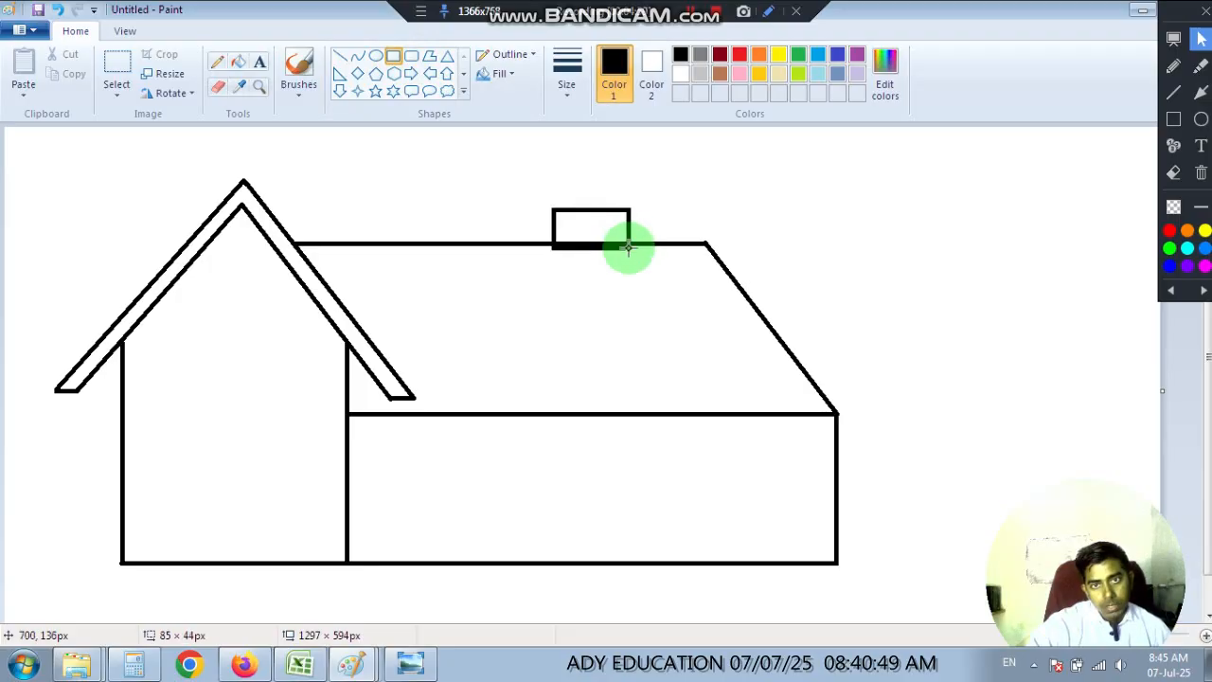
{"action": "left_click", "coordinate": [756, 221]}
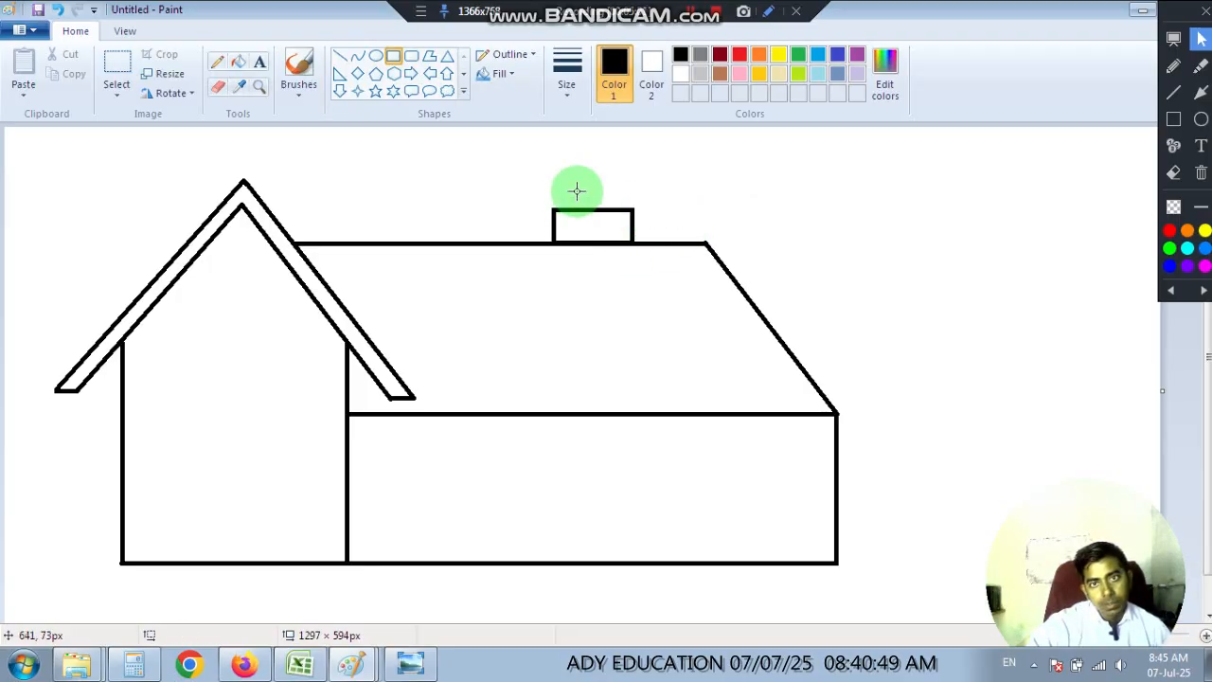
{"action": "left_click_drag", "start_coordinate": [525, 185], "coordinate": [668, 209]}
{"action": "left_click", "coordinate": [791, 220]}
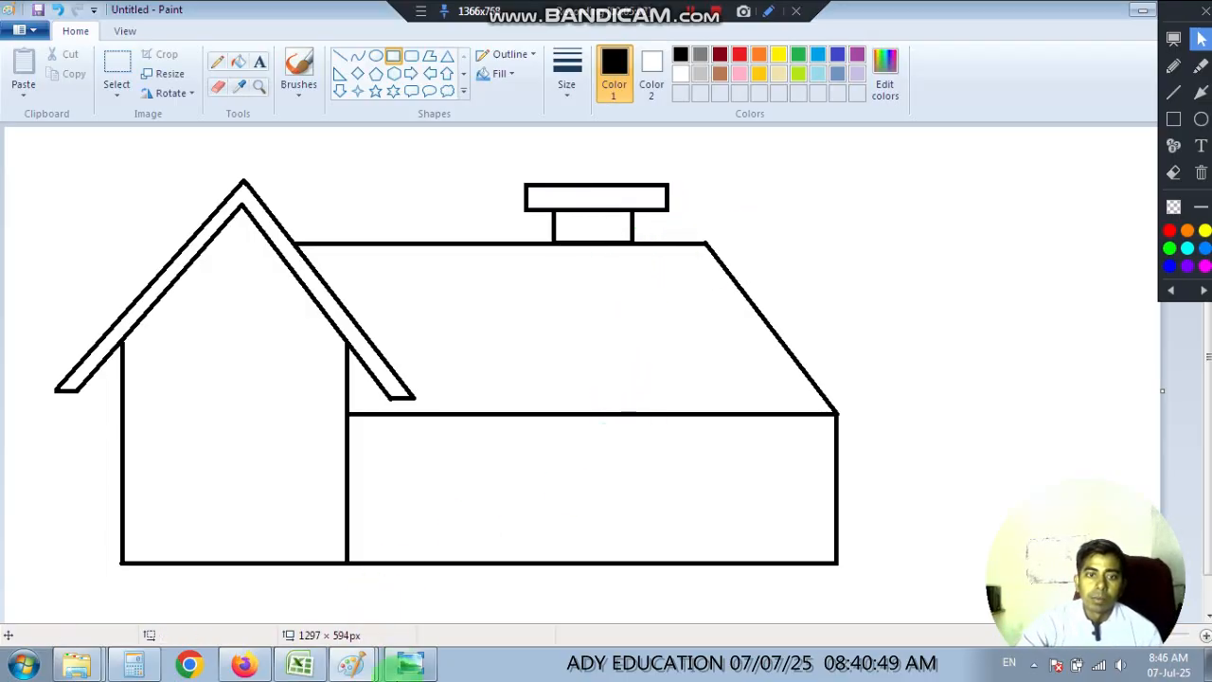
After checking the reference picture, draw a tall, narrow rectangular door standing on the ground line of the side section.
{"action": "left_click", "coordinate": [402, 665]}
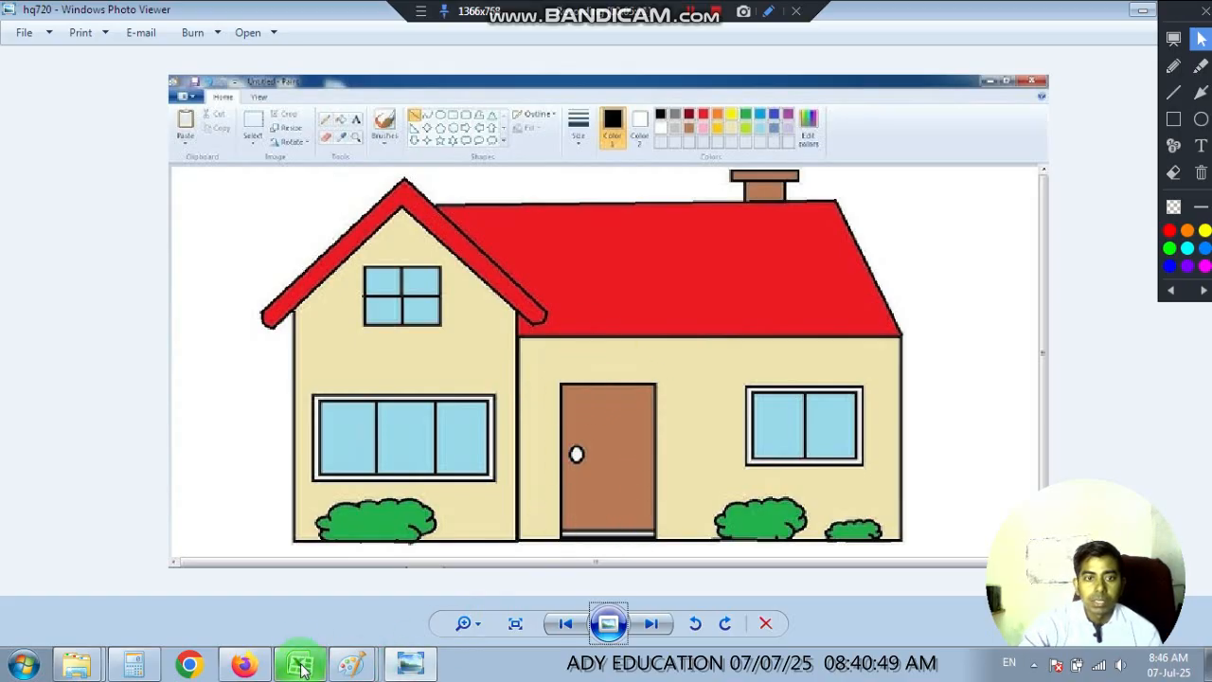
{"action": "left_click", "coordinate": [350, 665]}
{"action": "left_click", "coordinate": [343, 566]}
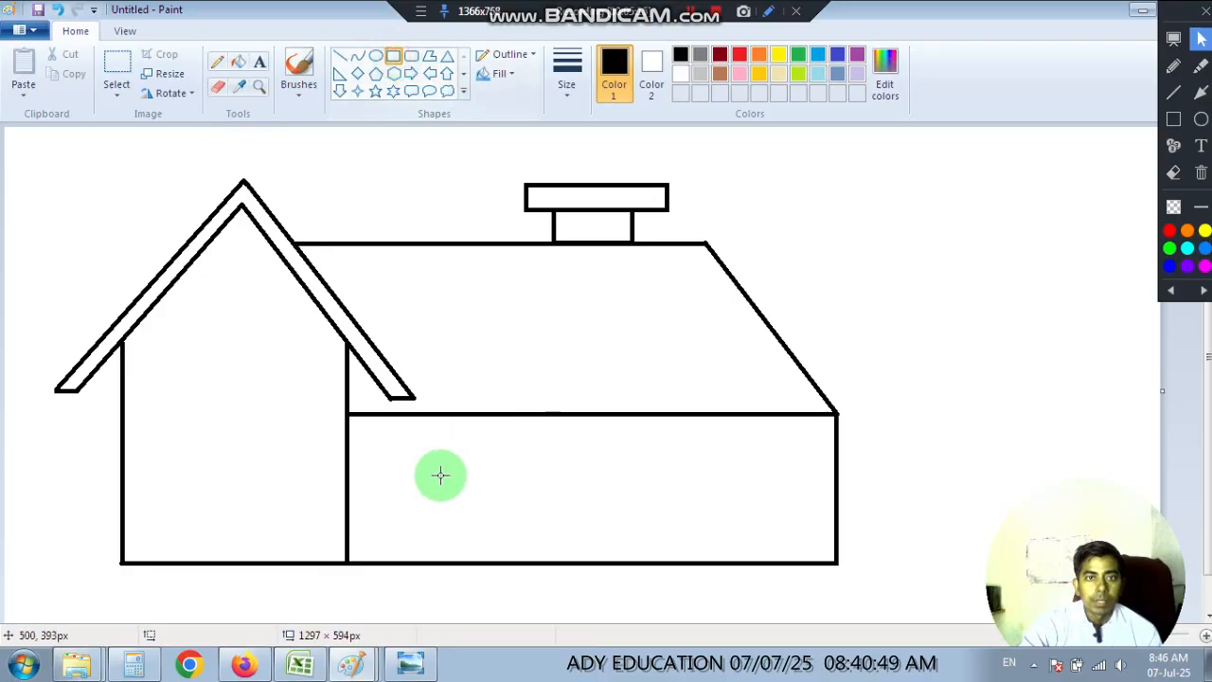
{"action": "left_click_drag", "start_coordinate": [426, 448], "coordinate": [481, 562]}
{"action": "left_click", "coordinate": [560, 536]}
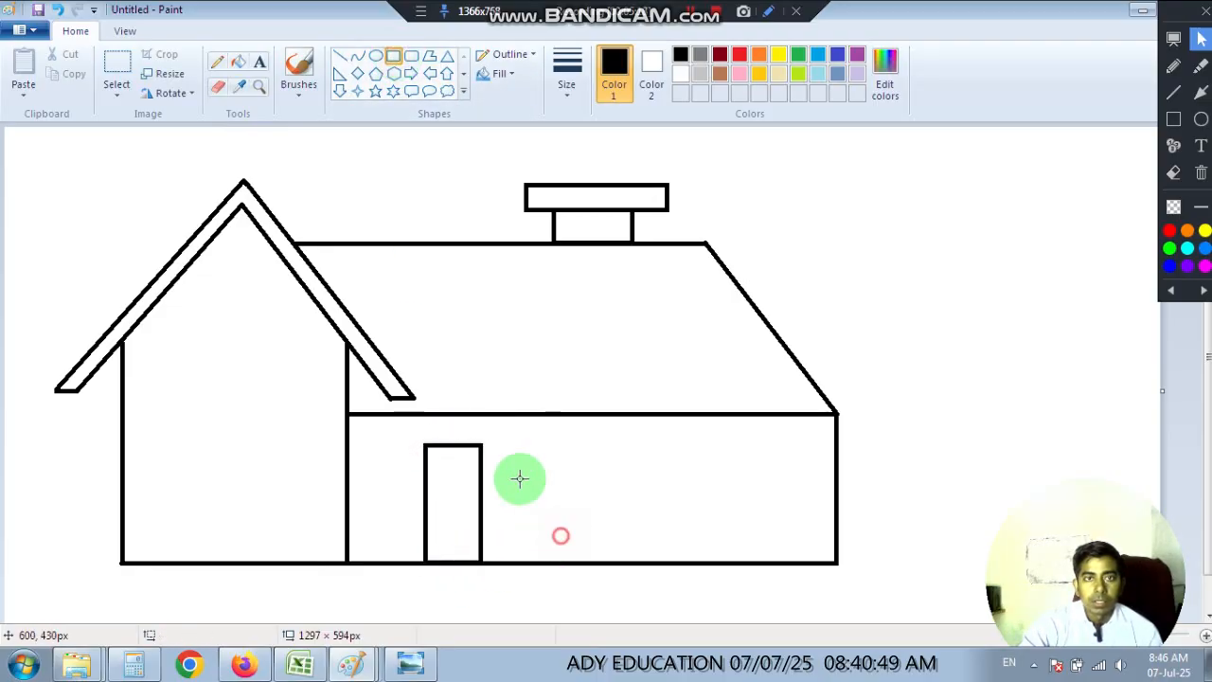
Draw a small hexagonal doorknob inside the door near its left edge, about halfway up.
{"action": "left_click", "coordinate": [395, 75]}
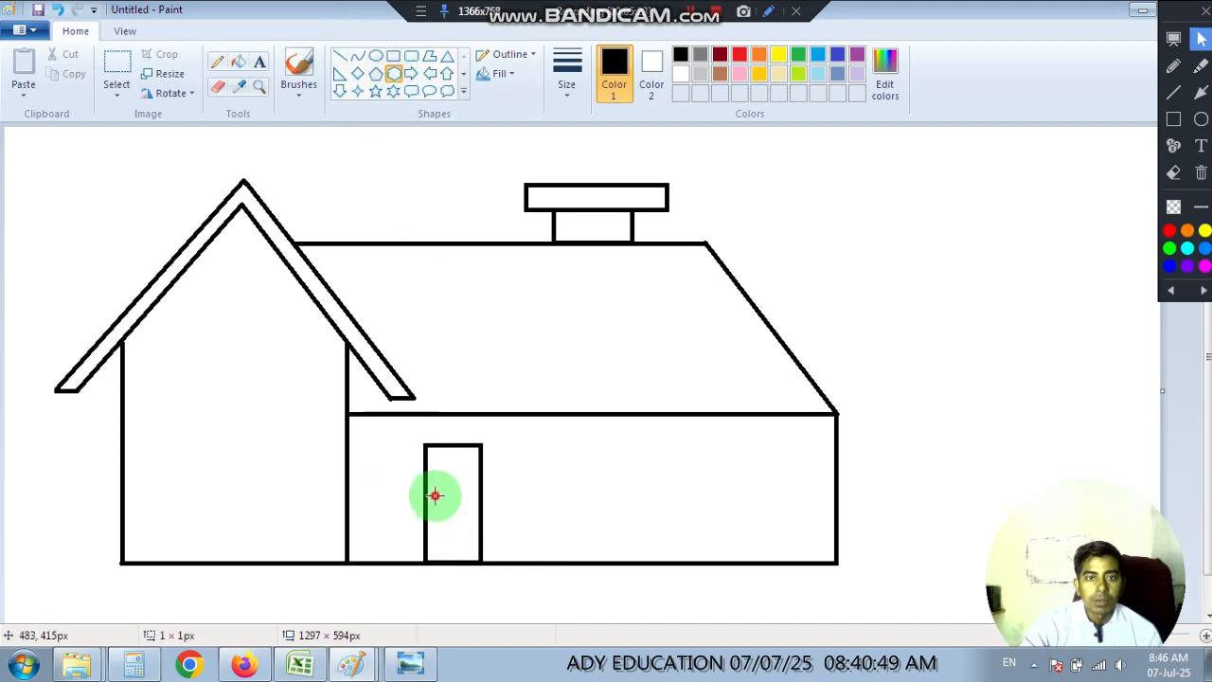
{"action": "left_click_drag", "start_coordinate": [434, 496], "coordinate": [444, 507]}
{"action": "left_click", "coordinate": [579, 513]}
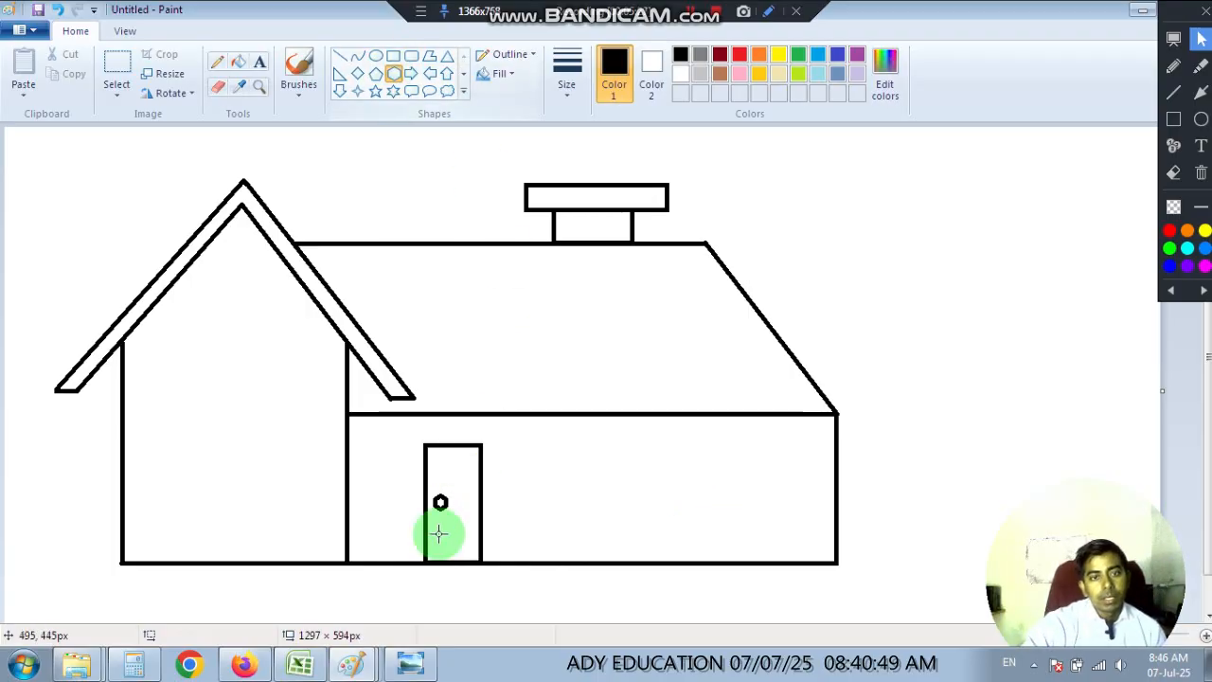
Following the reference picture, draw the gable section's lower window as a rectangle about 200 × 104 px with a slightly smaller rectangle inside it.
{"action": "left_click", "coordinate": [411, 663]}
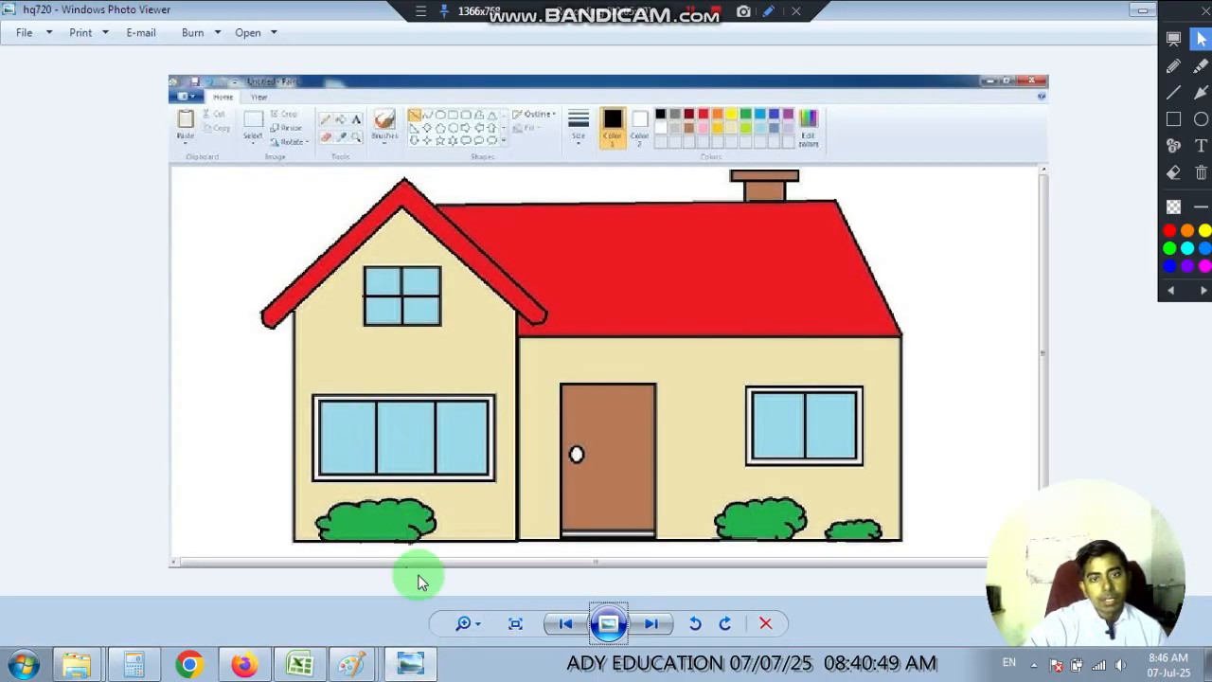
{"action": "left_click", "coordinate": [351, 665]}
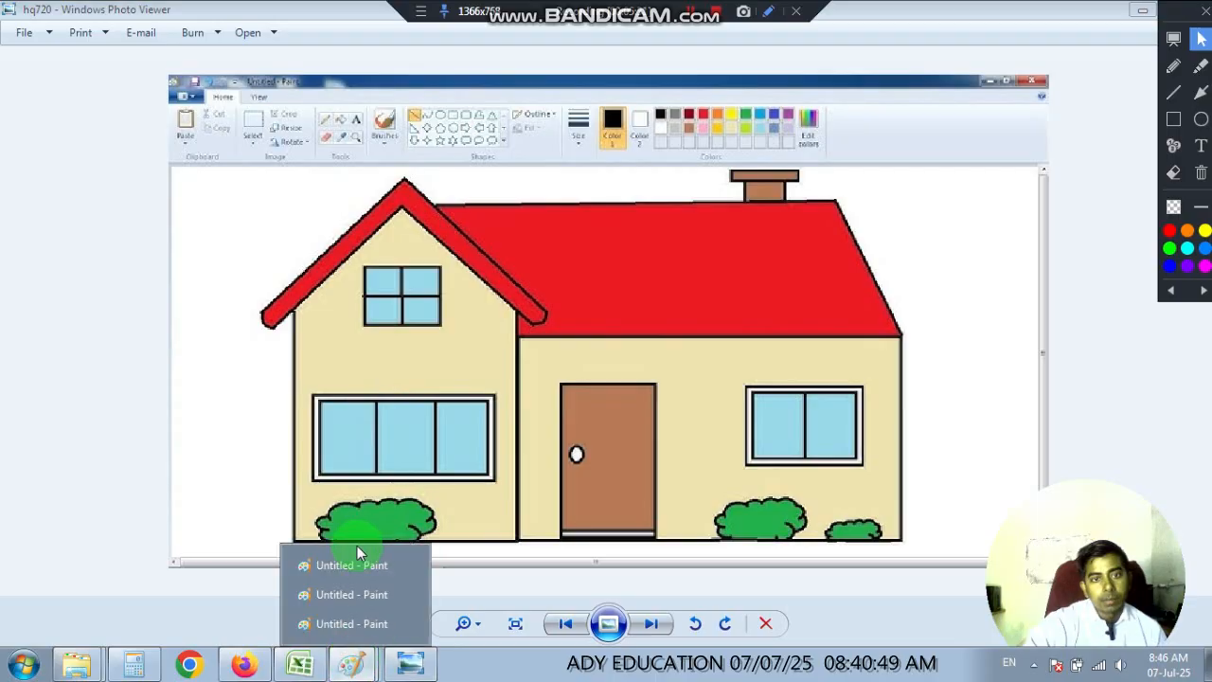
{"action": "left_click", "coordinate": [355, 561]}
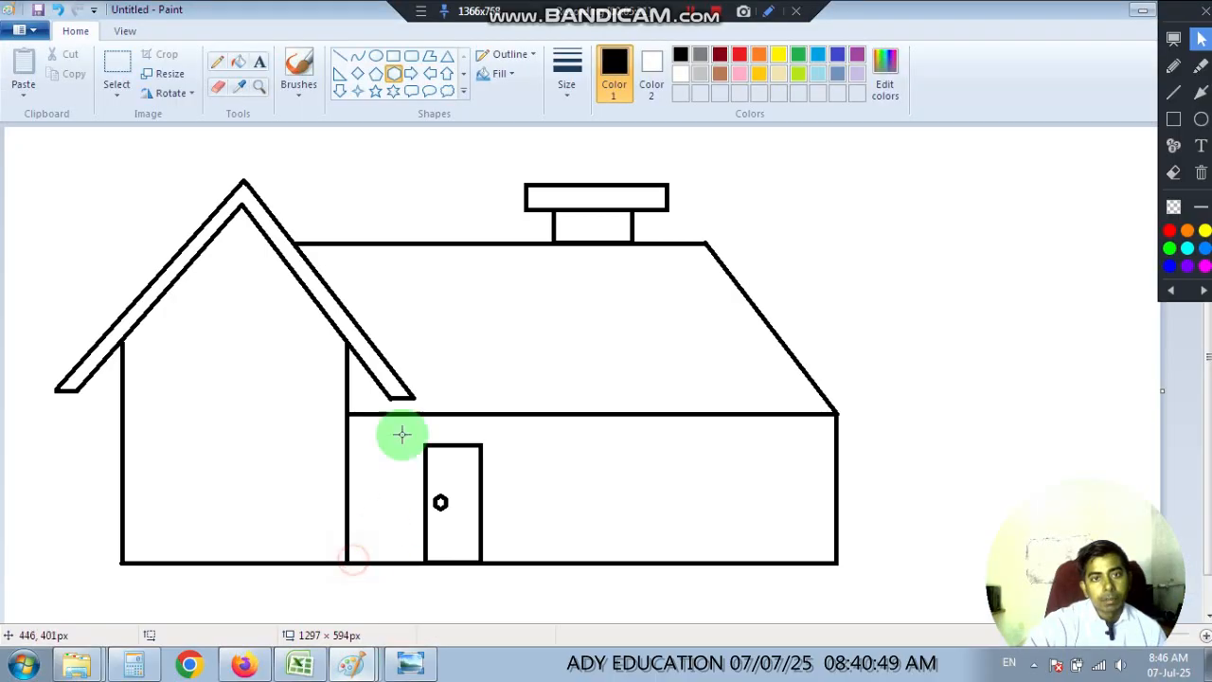
{"action": "left_click", "coordinate": [394, 59]}
{"action": "left_click_drag", "start_coordinate": [144, 448], "coordinate": [323, 541]}
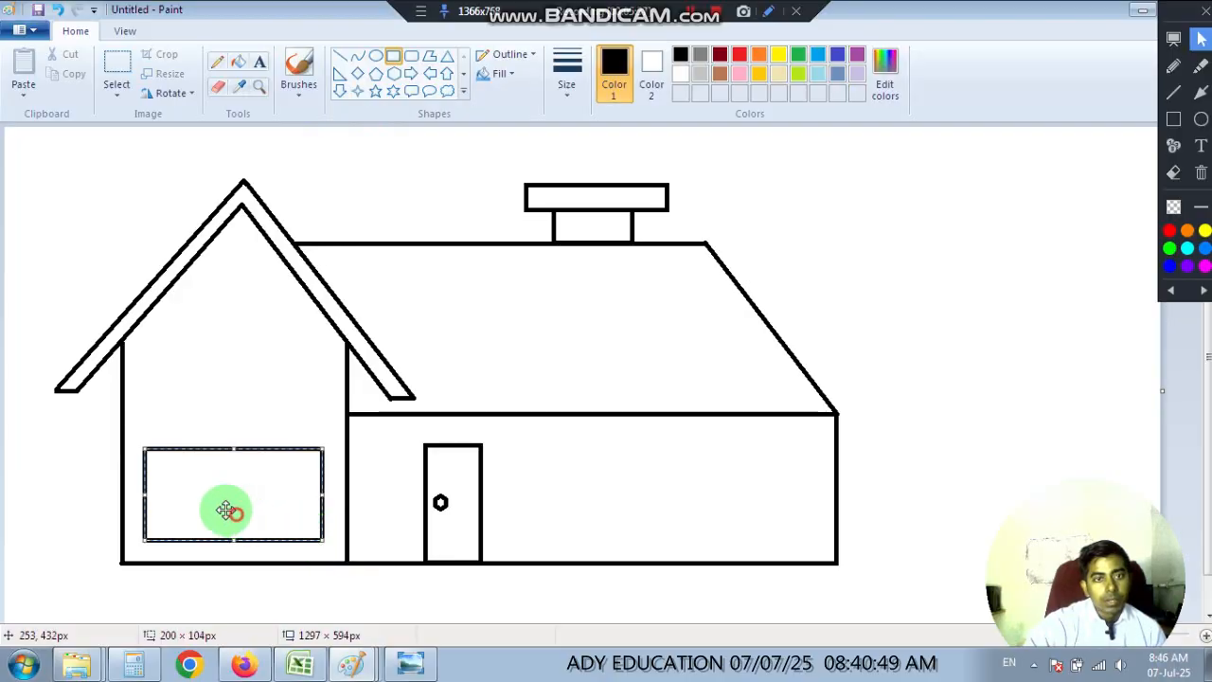
{"action": "left_click", "coordinate": [208, 413]}
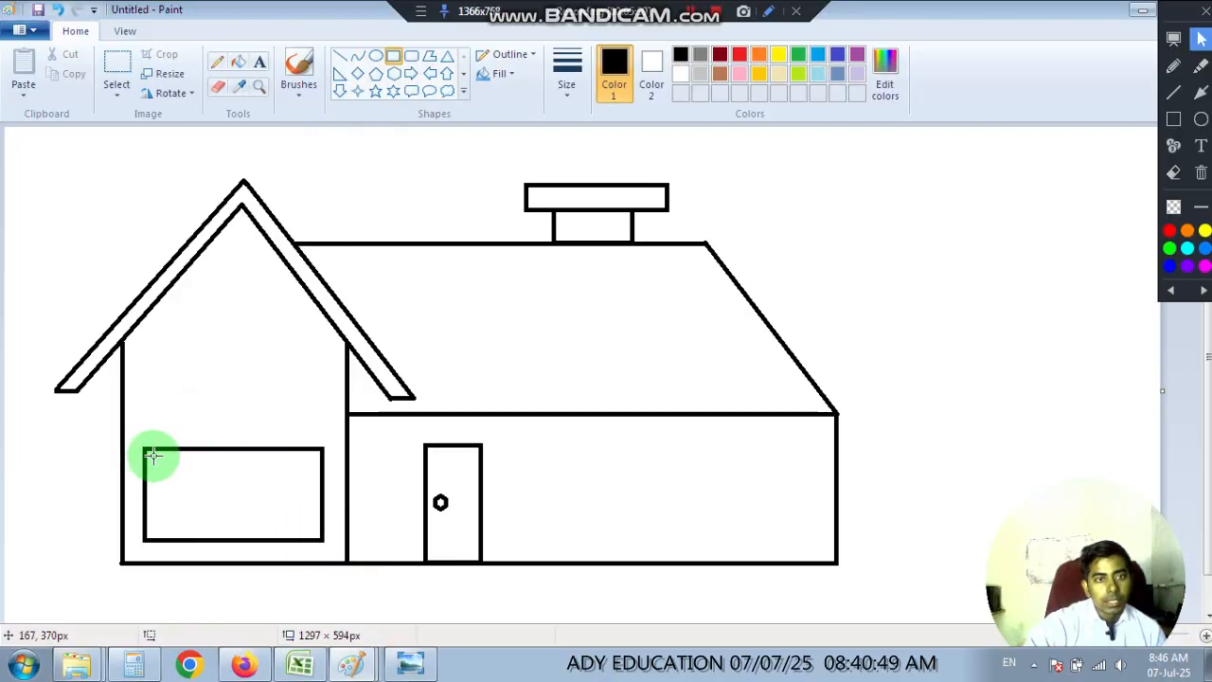
{"action": "left_click_drag", "start_coordinate": [153, 456], "coordinate": [312, 534]}
{"action": "left_click", "coordinate": [539, 502]}
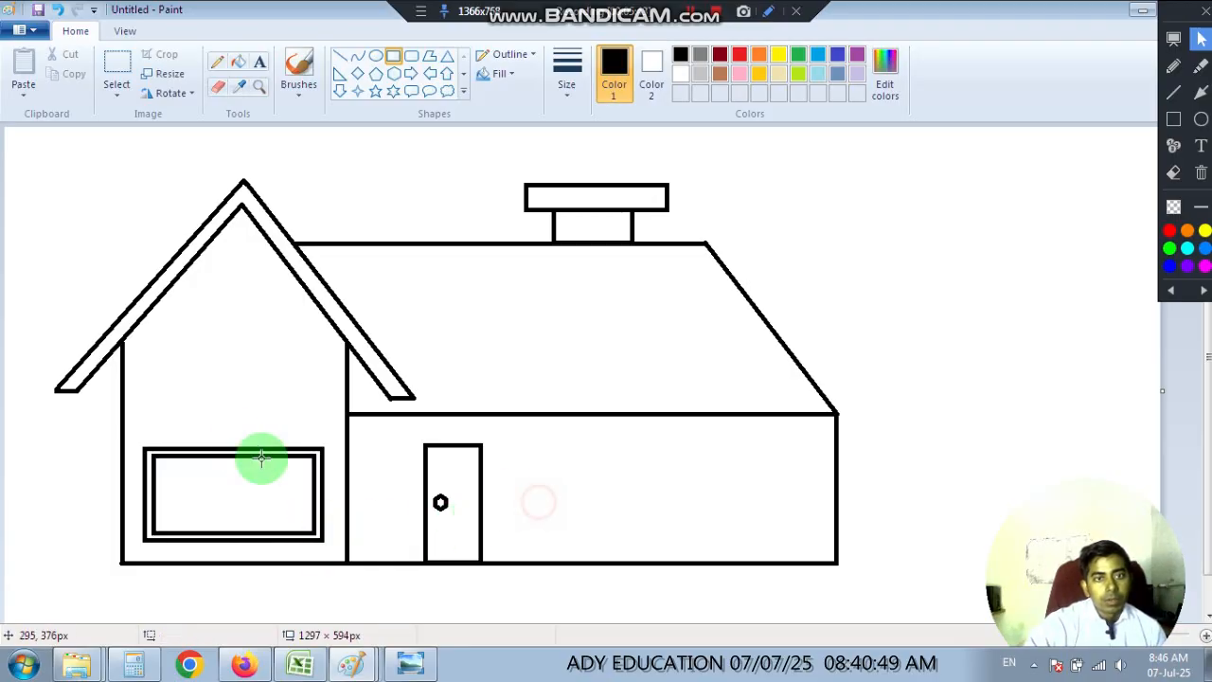
Divide the gable section's lower window into three panes with two vertical lines about 78 px long across the inner frame.
{"action": "left_click", "coordinate": [340, 59]}
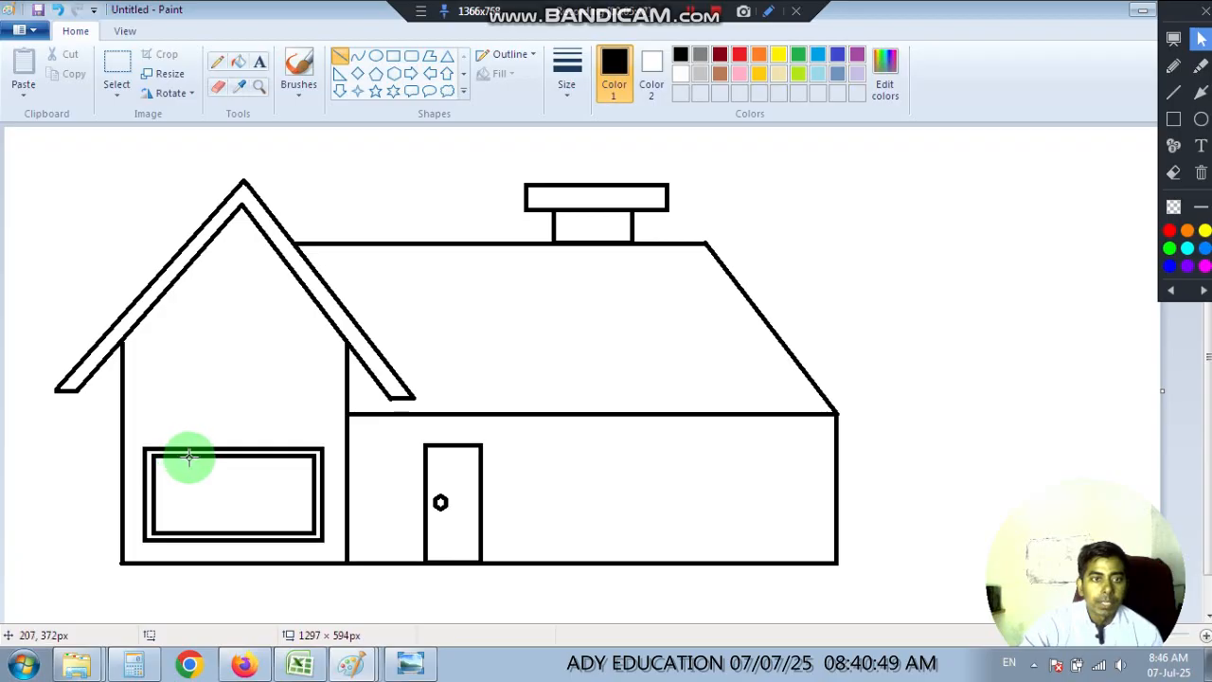
{"action": "left_click_drag", "start_coordinate": [197, 456], "coordinate": [200, 527]}
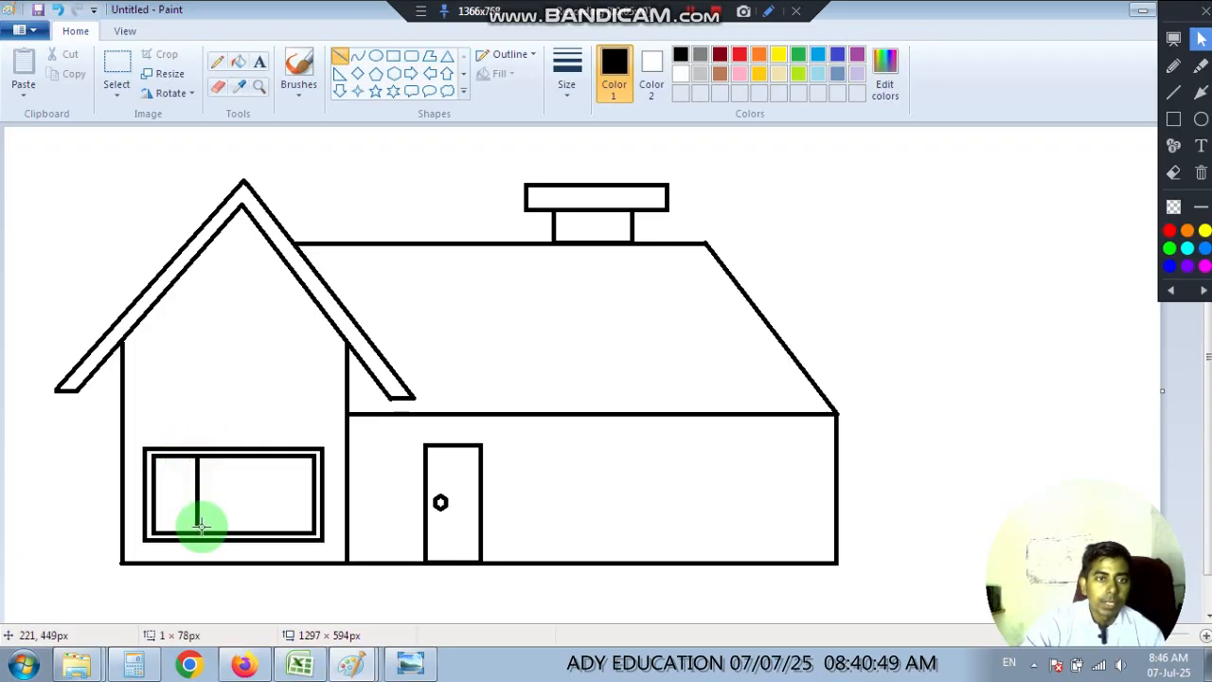
{"action": "left_click_drag", "start_coordinate": [263, 458], "coordinate": [263, 535]}
{"action": "left_click", "coordinate": [297, 503]}
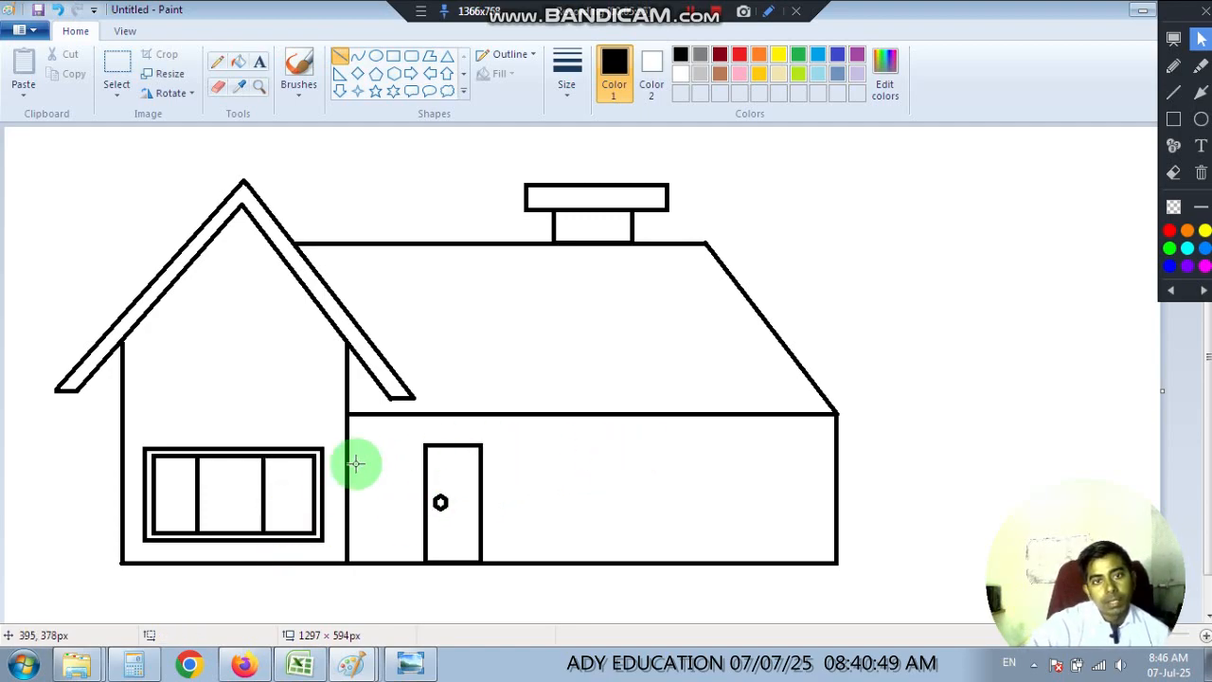
Following the reference picture, draw the side section's window as nested rectangles about 153 × 98 px and 133 × 79 px, split by a vertical centre line.
{"action": "left_click", "coordinate": [410, 664]}
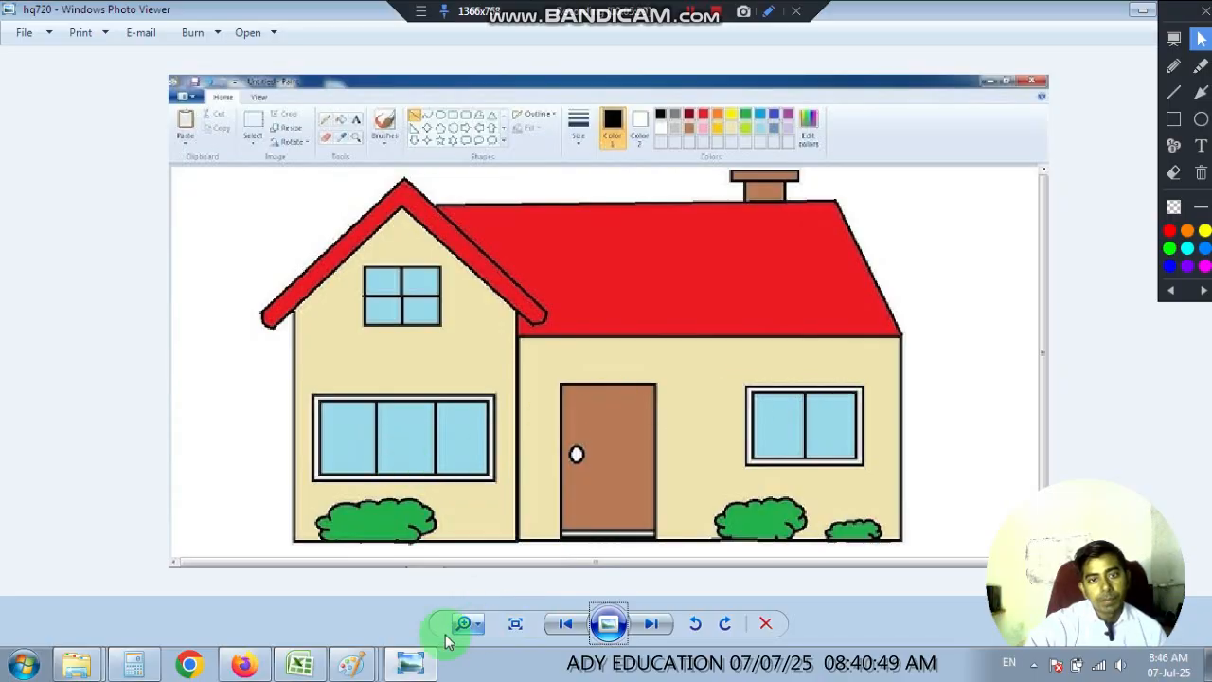
{"action": "left_click", "coordinate": [351, 664]}
{"action": "left_click", "coordinate": [343, 568]}
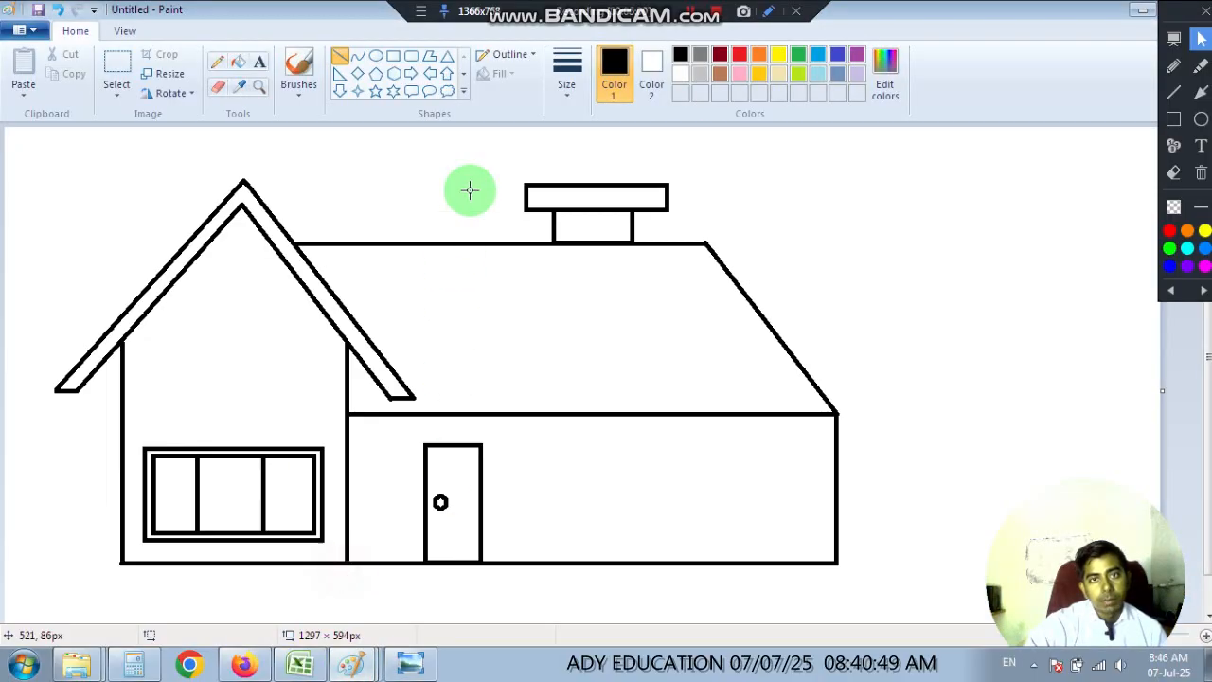
{"action": "left_click", "coordinate": [394, 55]}
{"action": "left_click_drag", "start_coordinate": [671, 463], "coordinate": [804, 547]}
{"action": "left_click_drag", "start_coordinate": [744, 515], "coordinate": [730, 500]}
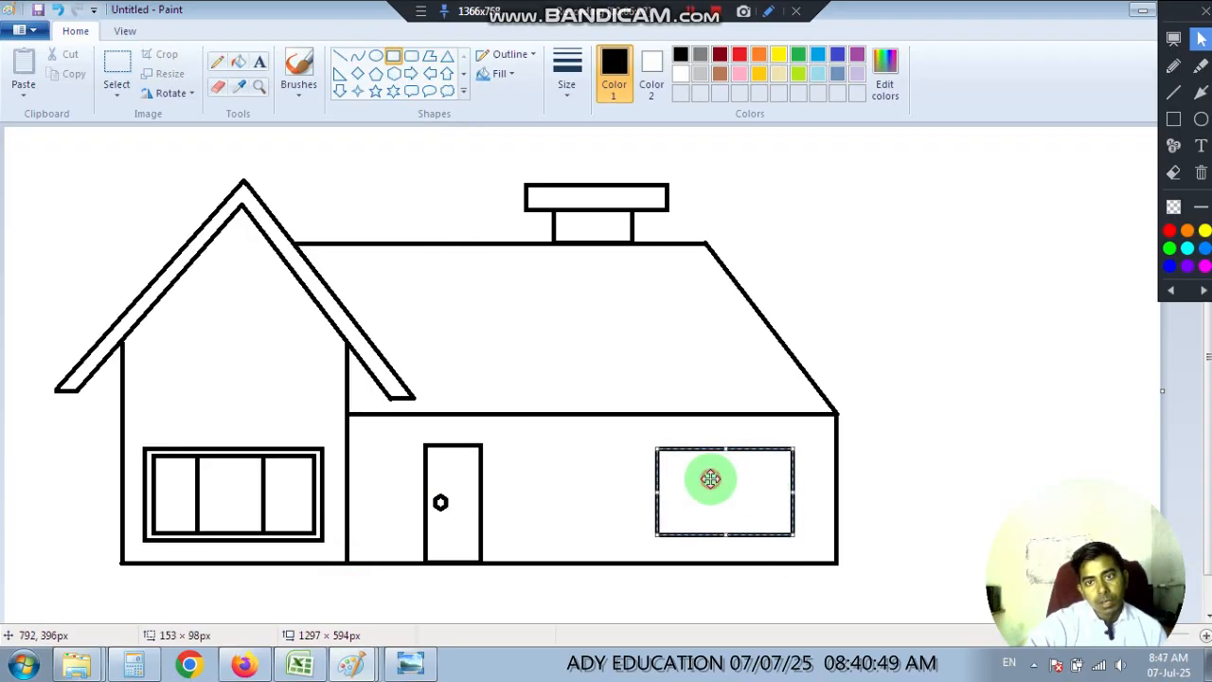
{"action": "left_click", "coordinate": [625, 468]}
{"action": "left_click_drag", "start_coordinate": [665, 457], "coordinate": [779, 528]}
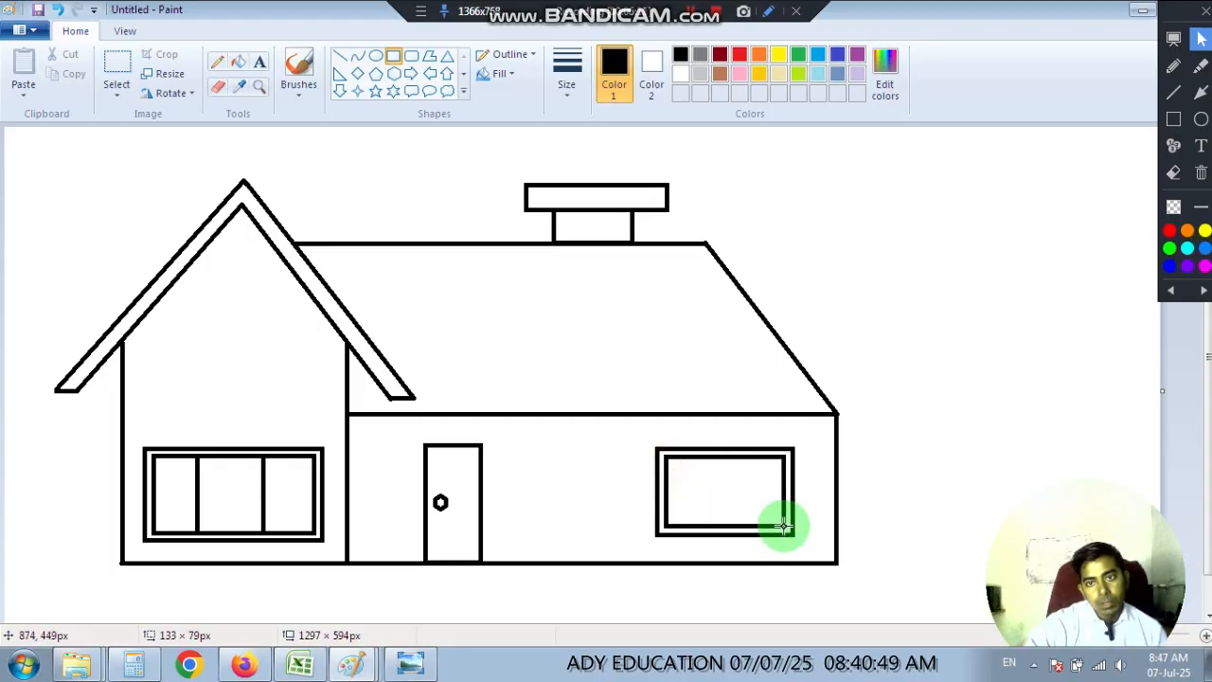
{"action": "left_click", "coordinate": [803, 504]}
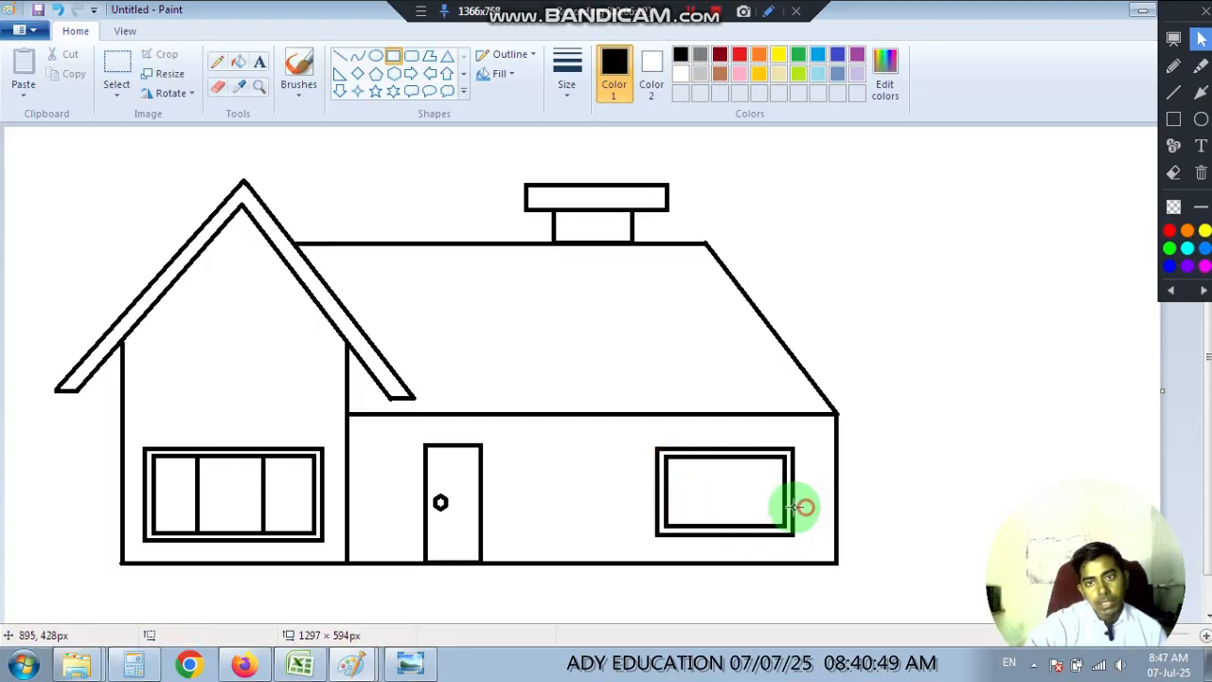
{"action": "left_click", "coordinate": [341, 56]}
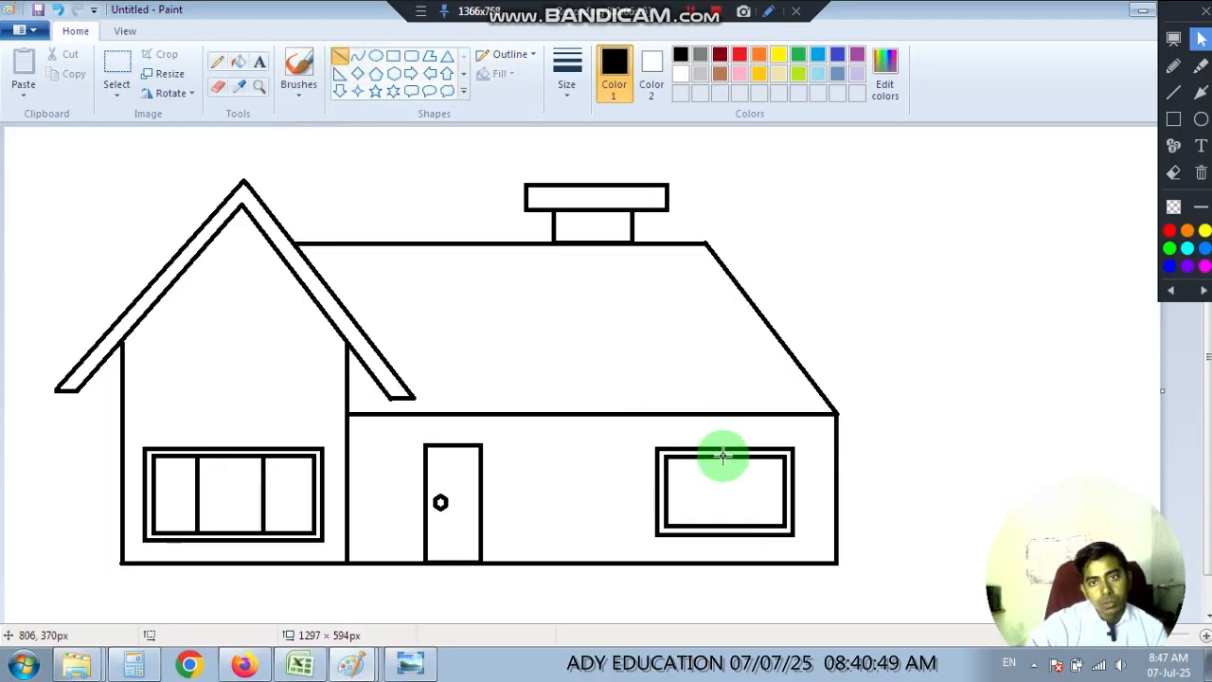
{"action": "left_click_drag", "start_coordinate": [726, 456], "coordinate": [741, 525]}
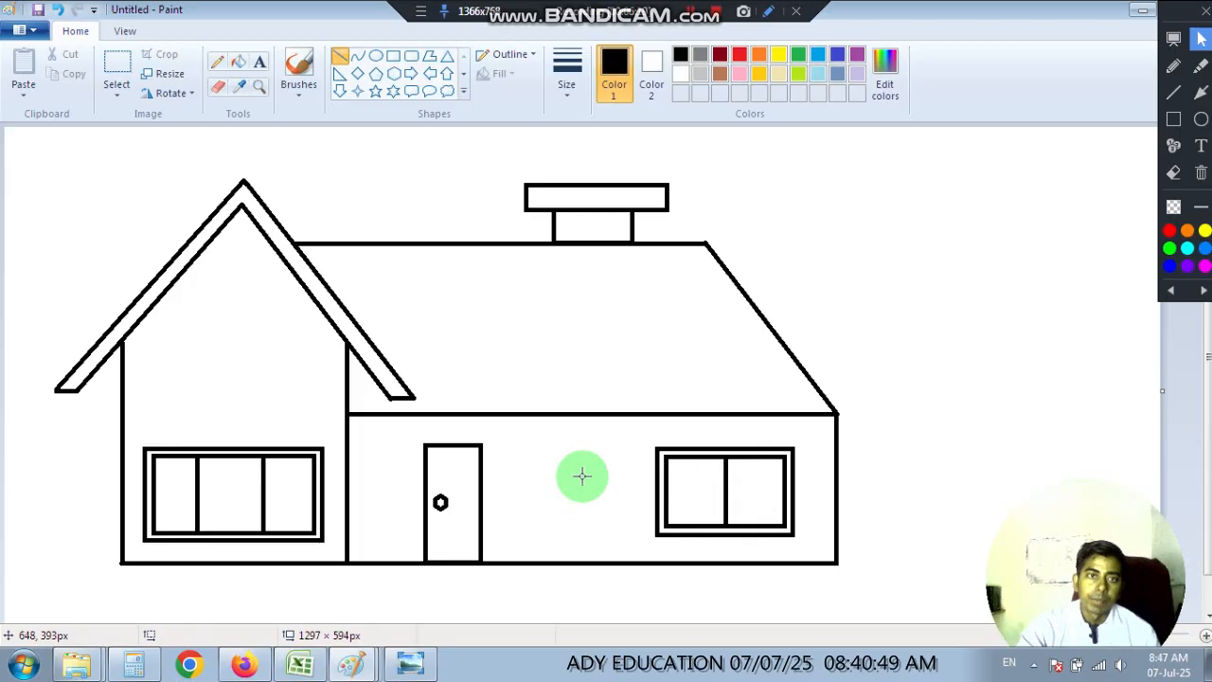
Following the reference picture, draw a window frame high in the gable section, with an inner rectangle about 100 × 89 px.
{"action": "left_click", "coordinate": [411, 663]}
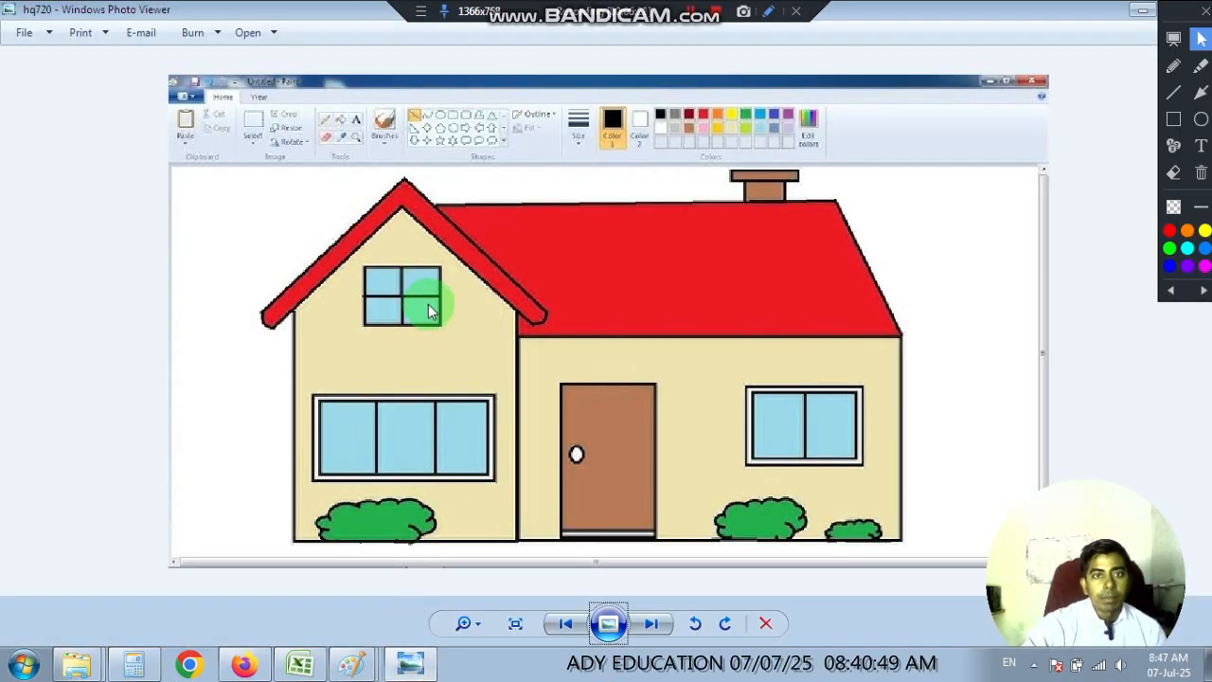
{"action": "left_click", "coordinate": [411, 663]}
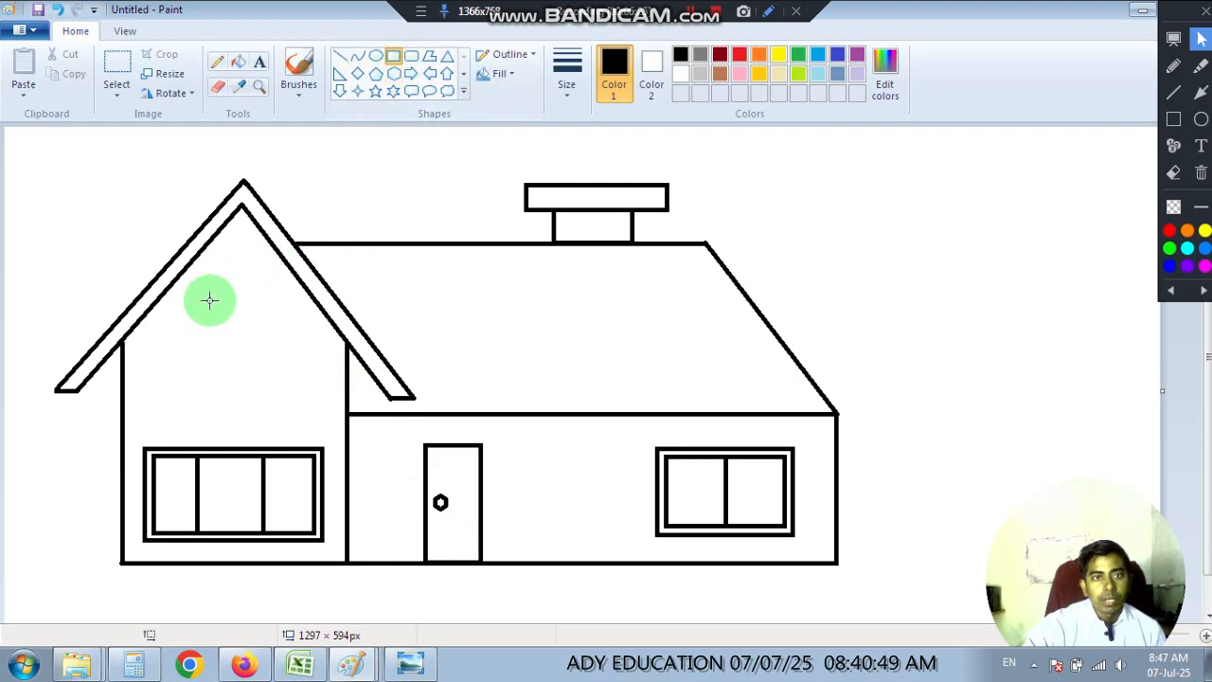
{"action": "mouse_move", "coordinate": [178, 299]}
{"action": "left_mouse_down"}
{"action": "mouse_move", "coordinate": [283, 390]}
{"action": "mouse_move", "coordinate": [192, 303]}
{"action": "left_mouse_up"}
{"action": "left_click", "coordinate": [298, 398]}
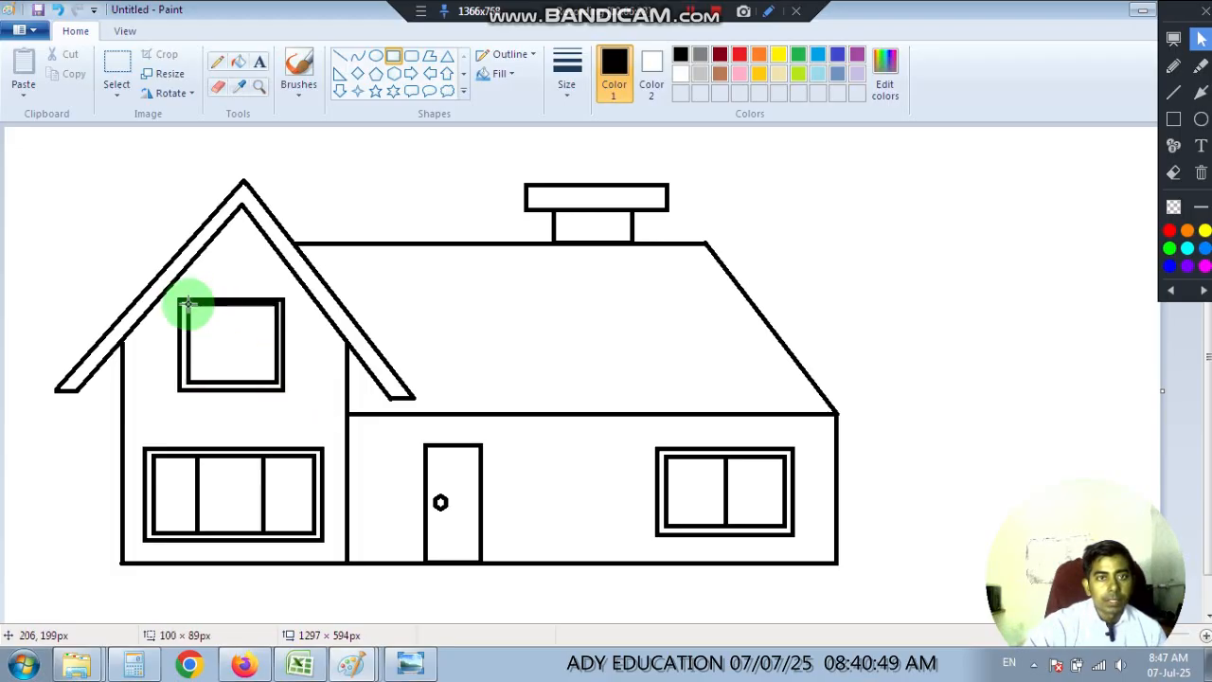
{"action": "left_click", "coordinate": [316, 370]}
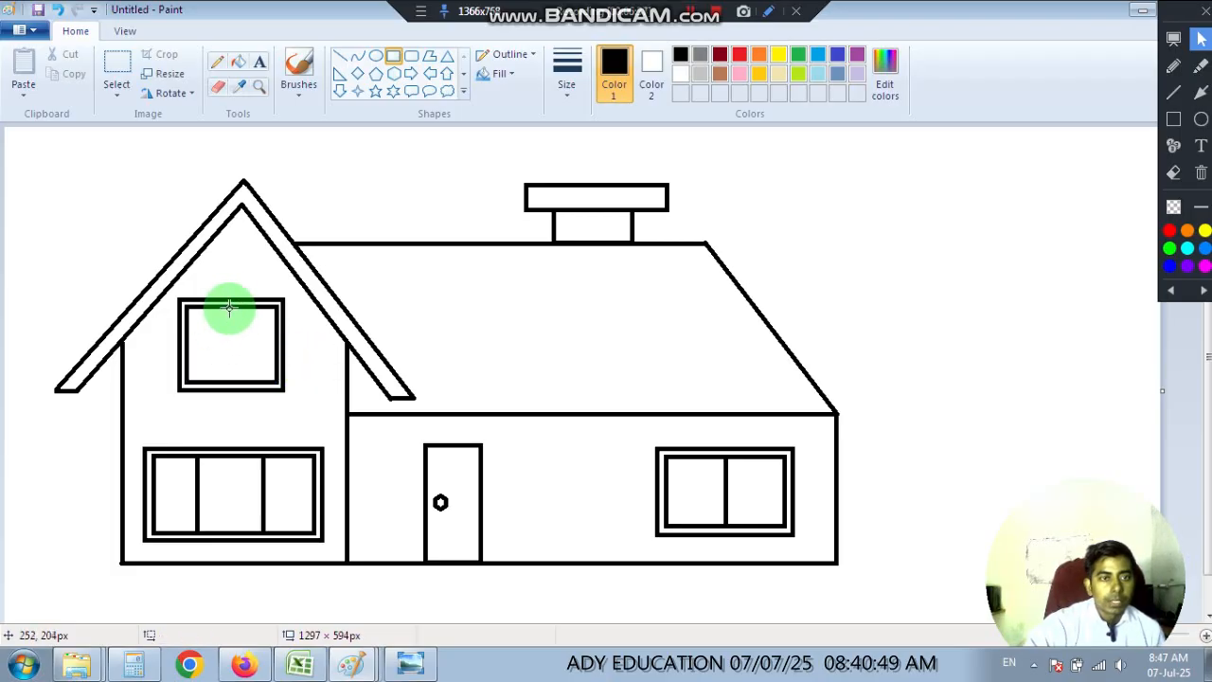
Undo the stray rectangle and divide the upper gable window into four panes with a vertical line about 81 px long and a horizontal line.
{"action": "left_click_drag", "start_coordinate": [229, 306], "coordinate": [233, 311]}
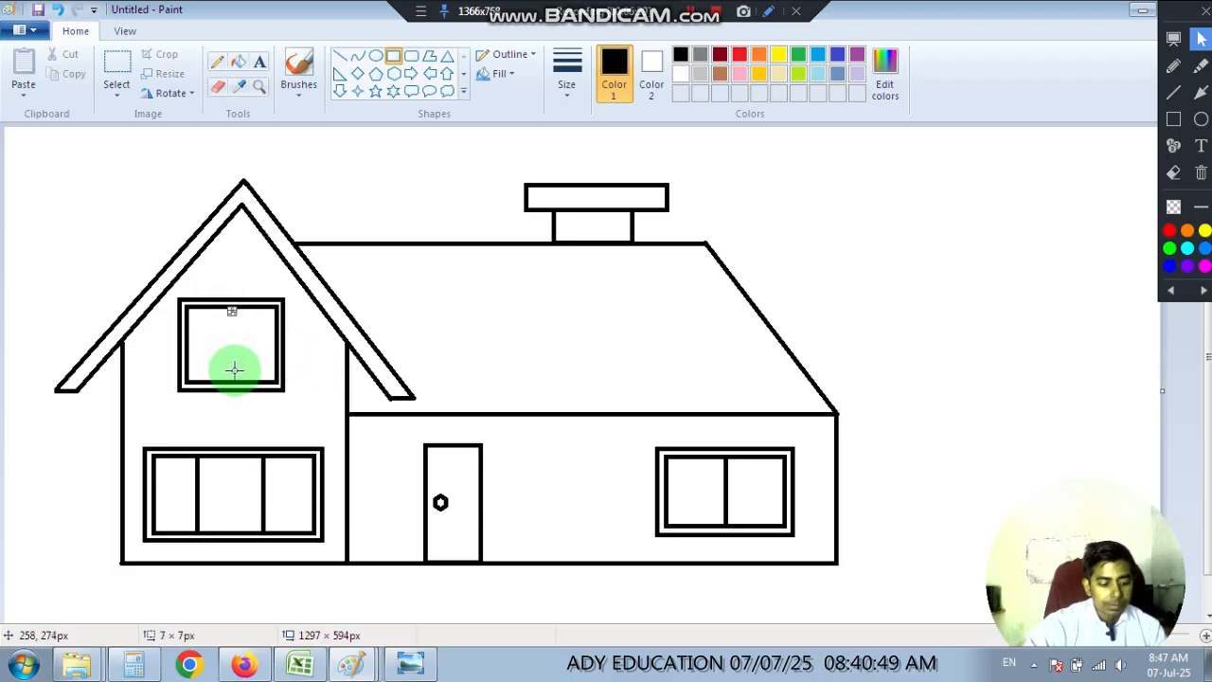
{"action": "key", "text": "ctrl+z"}
{"action": "left_click", "coordinate": [341, 60]}
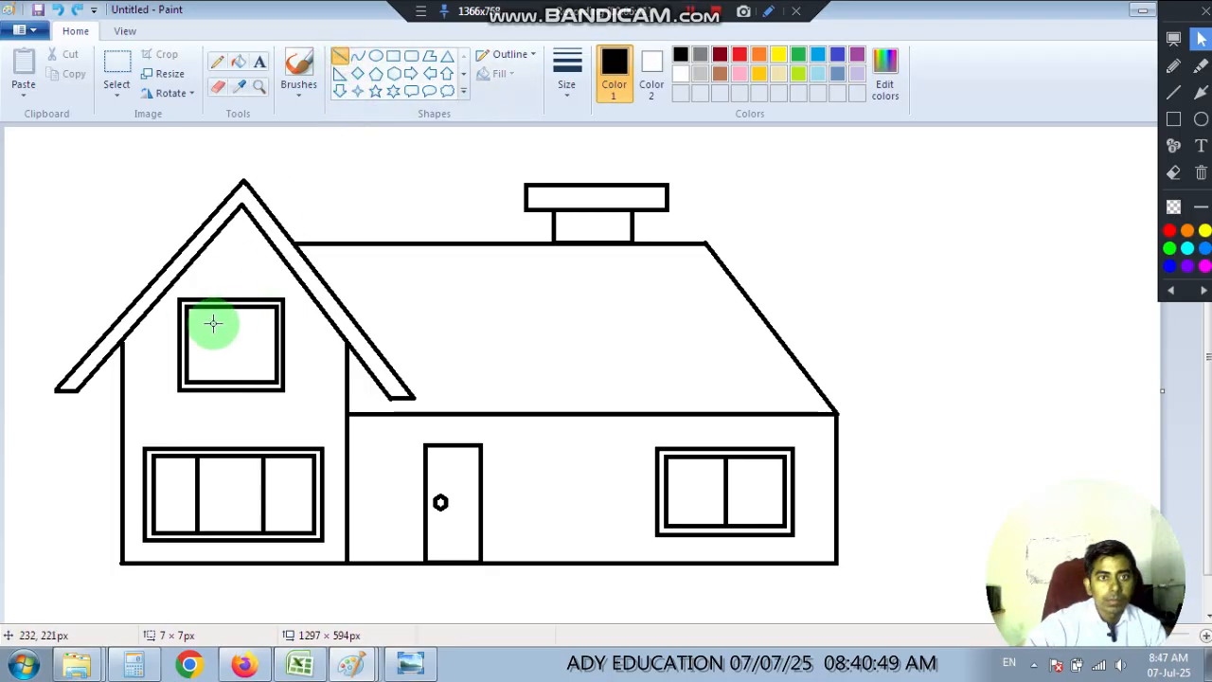
{"action": "mouse_move", "coordinate": [231, 305]}
{"action": "left_mouse_down"}
{"action": "mouse_move", "coordinate": [233, 395]}
{"action": "mouse_move", "coordinate": [242, 381]}
{"action": "left_mouse_up"}
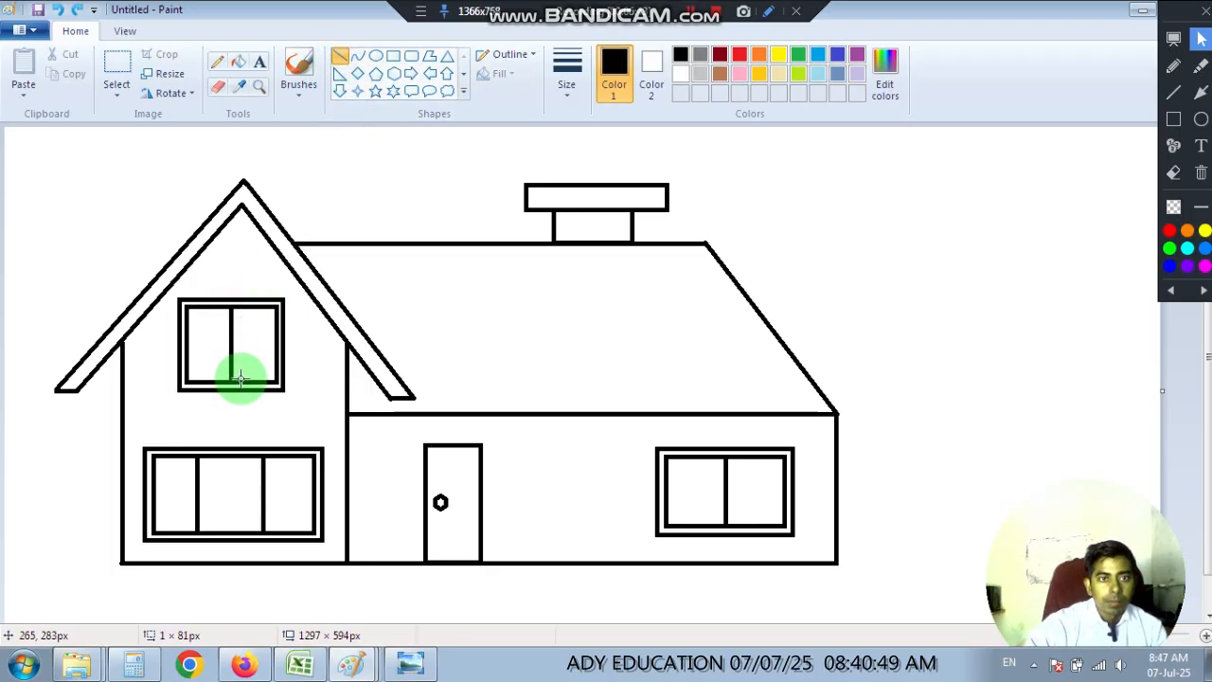
{"action": "left_click", "coordinate": [192, 351]}
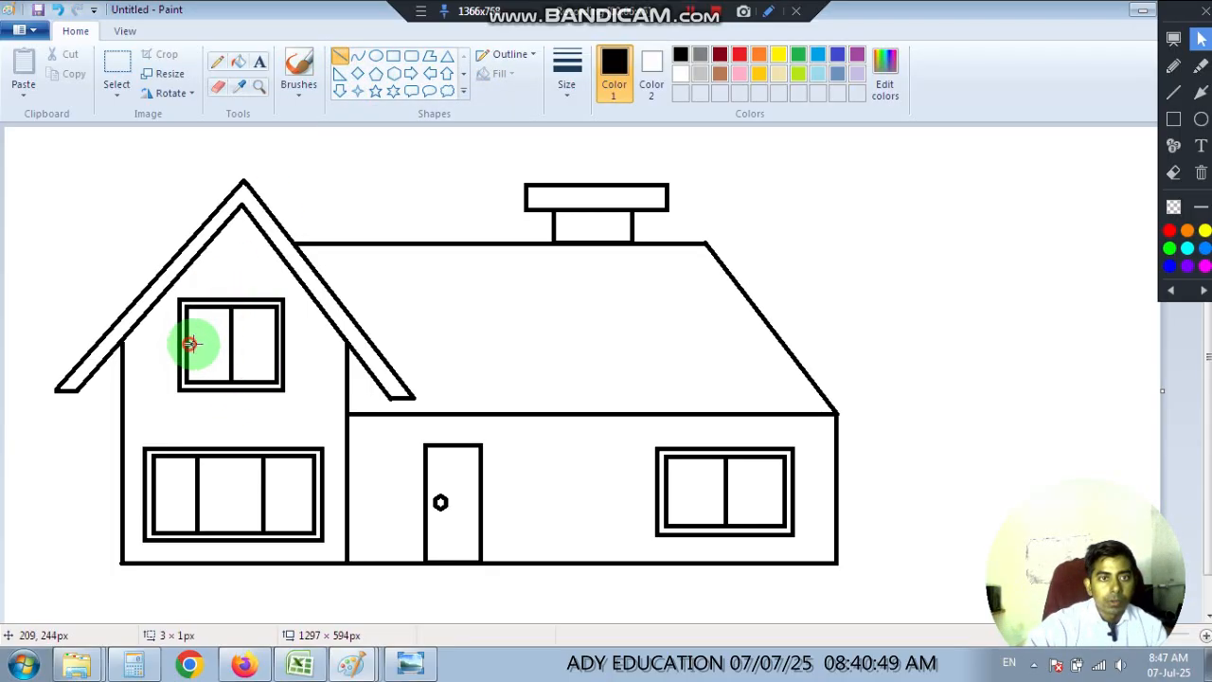
{"action": "left_click_drag", "start_coordinate": [190, 344], "coordinate": [278, 345]}
{"action": "left_click", "coordinate": [348, 381]}
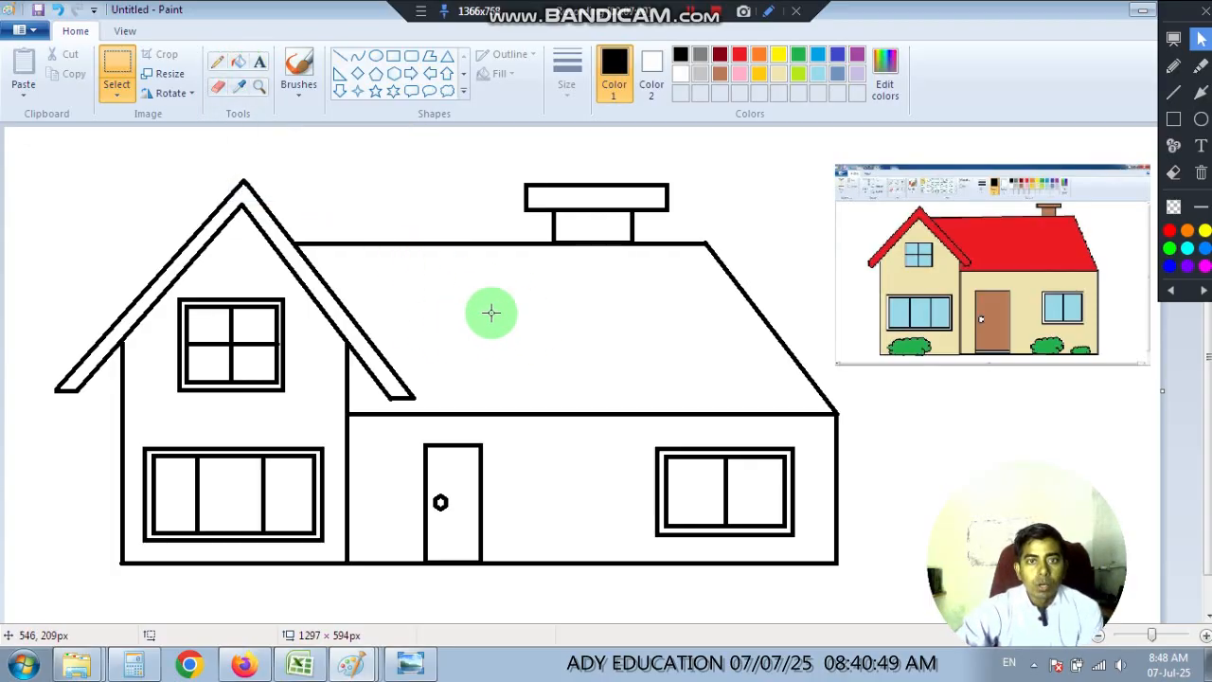
Fill the main roof and the gable's sloping roof band with red.
{"action": "left_click", "coordinate": [238, 63]}
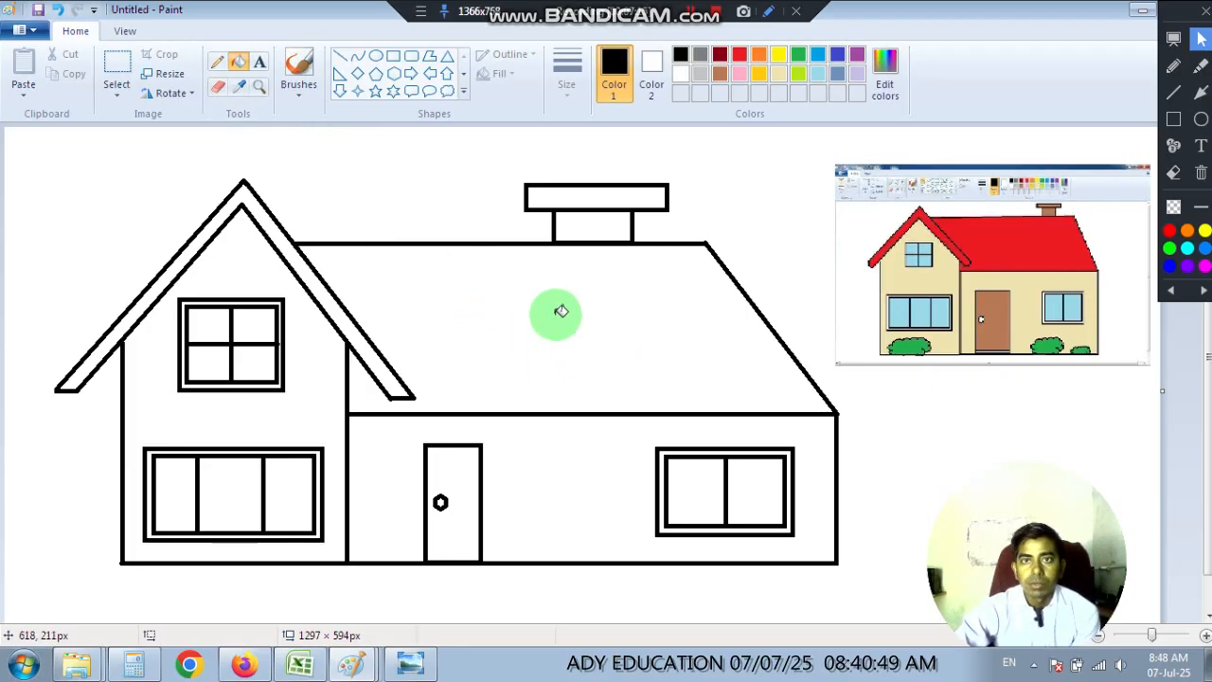
{"action": "left_click", "coordinate": [743, 58]}
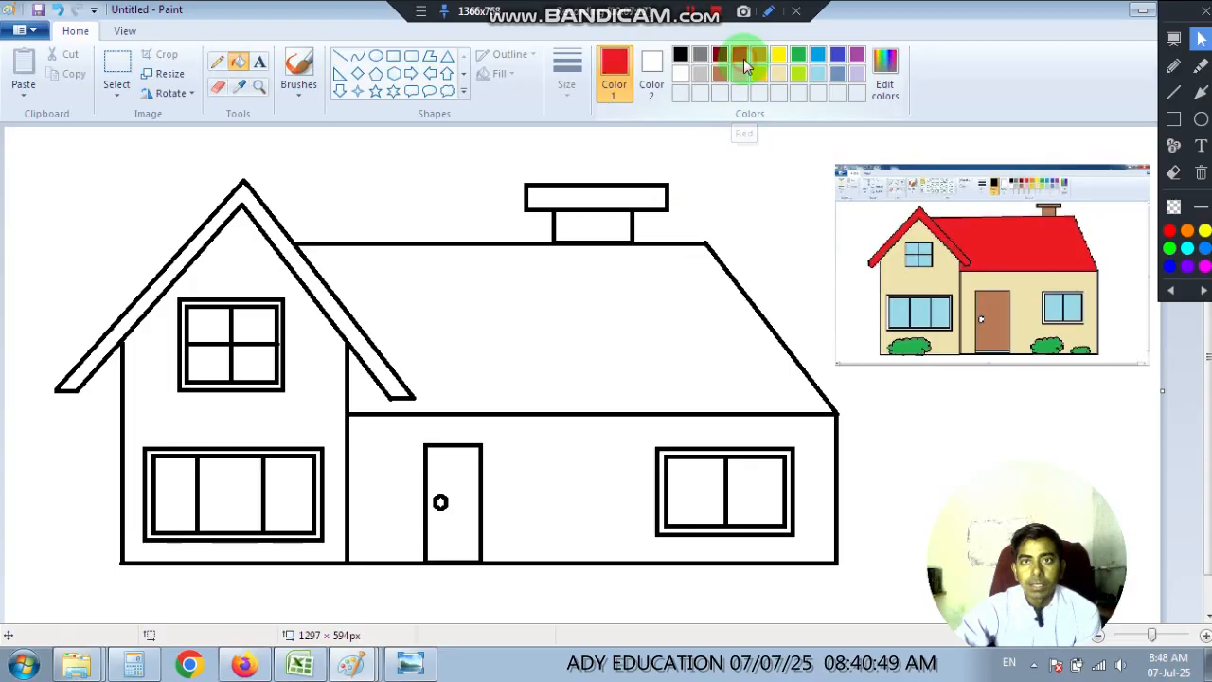
{"action": "left_click", "coordinate": [588, 334]}
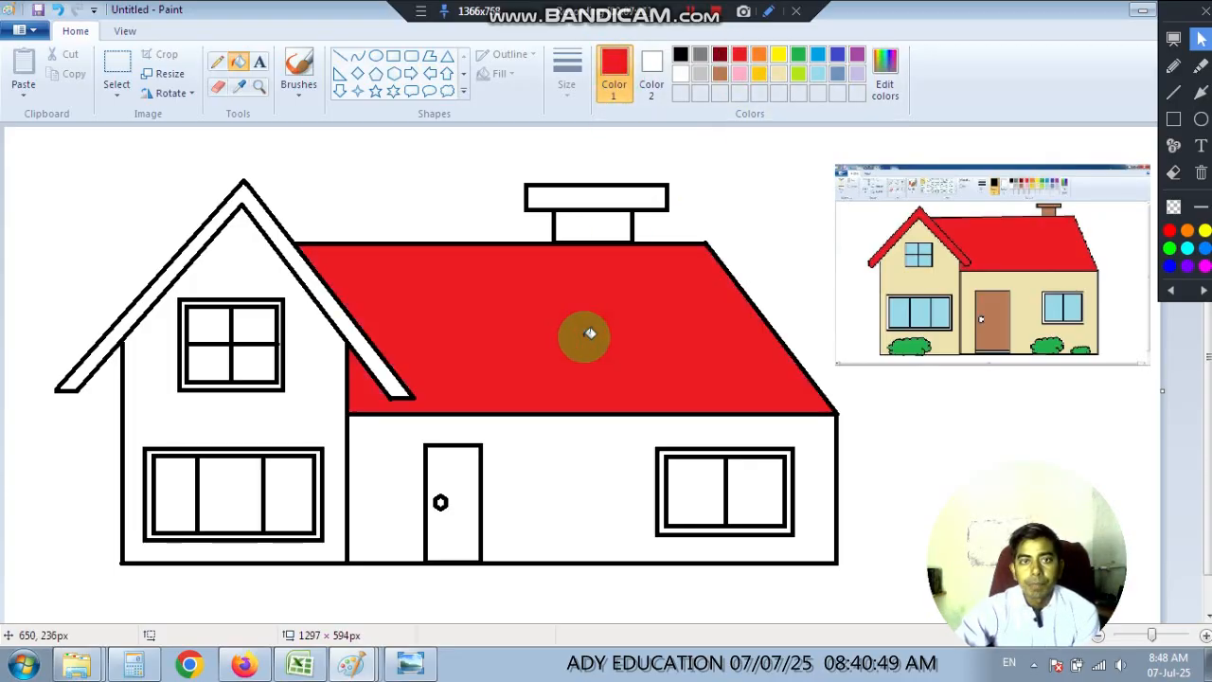
{"action": "left_click", "coordinate": [273, 221]}
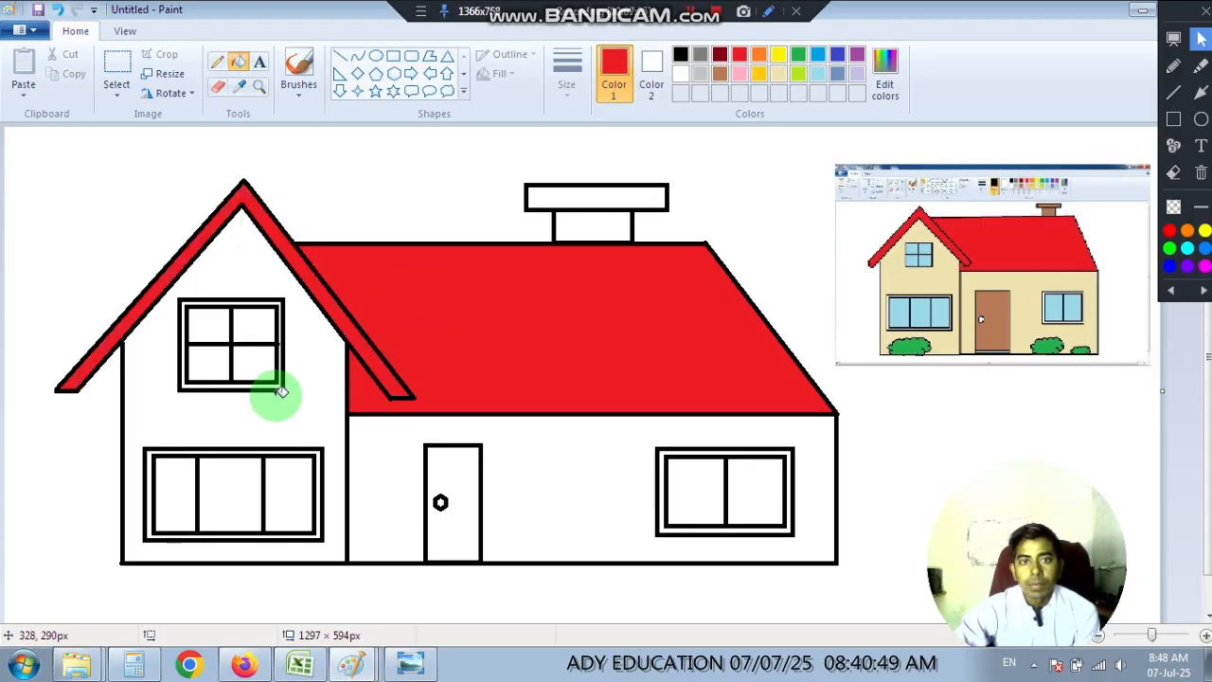
Fill the gable wall and the side section's wall with light tan.
{"action": "left_click", "coordinate": [780, 74]}
{"action": "left_click", "coordinate": [310, 389]}
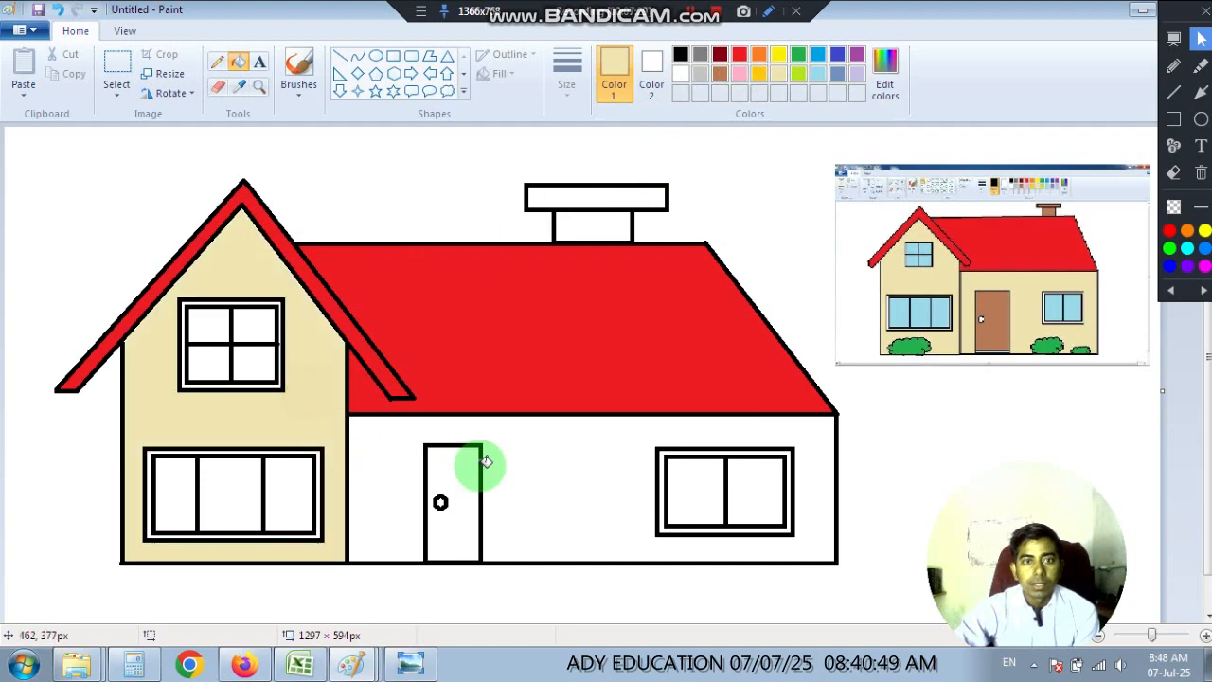
{"action": "left_click", "coordinate": [590, 463]}
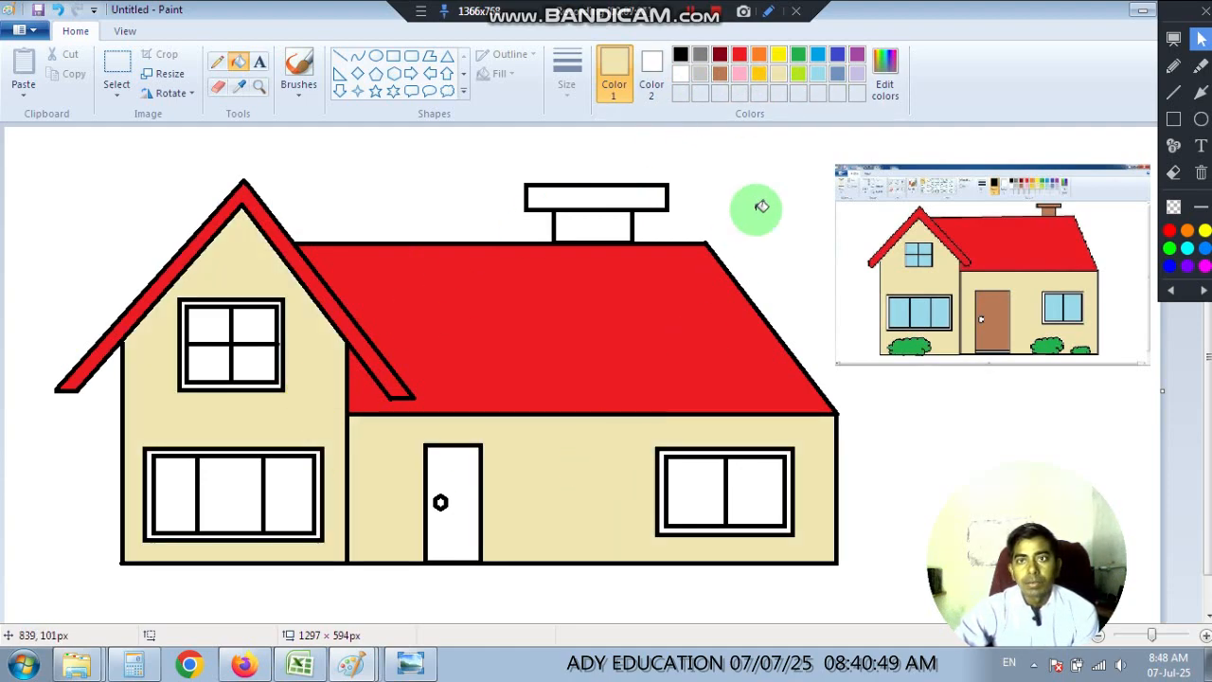
Fill the side section's wall and the gable wall with light blue.
{"action": "left_click", "coordinate": [818, 74]}
{"action": "left_click", "coordinate": [603, 443]}
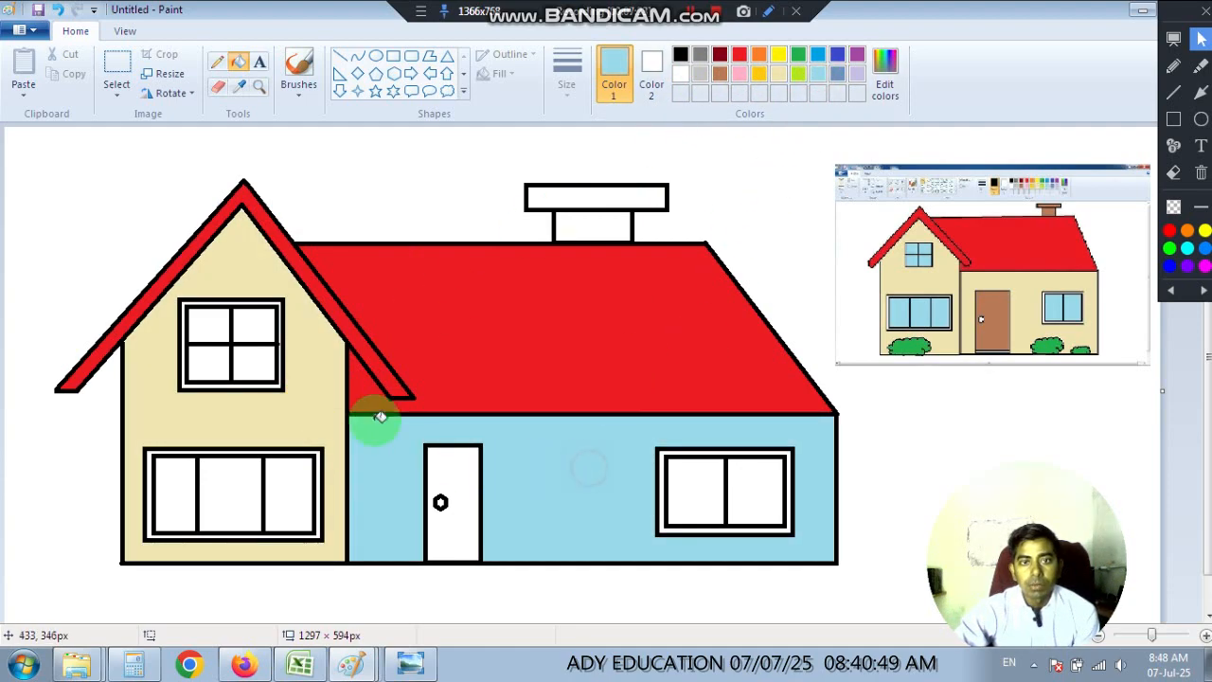
{"action": "left_click", "coordinate": [303, 412]}
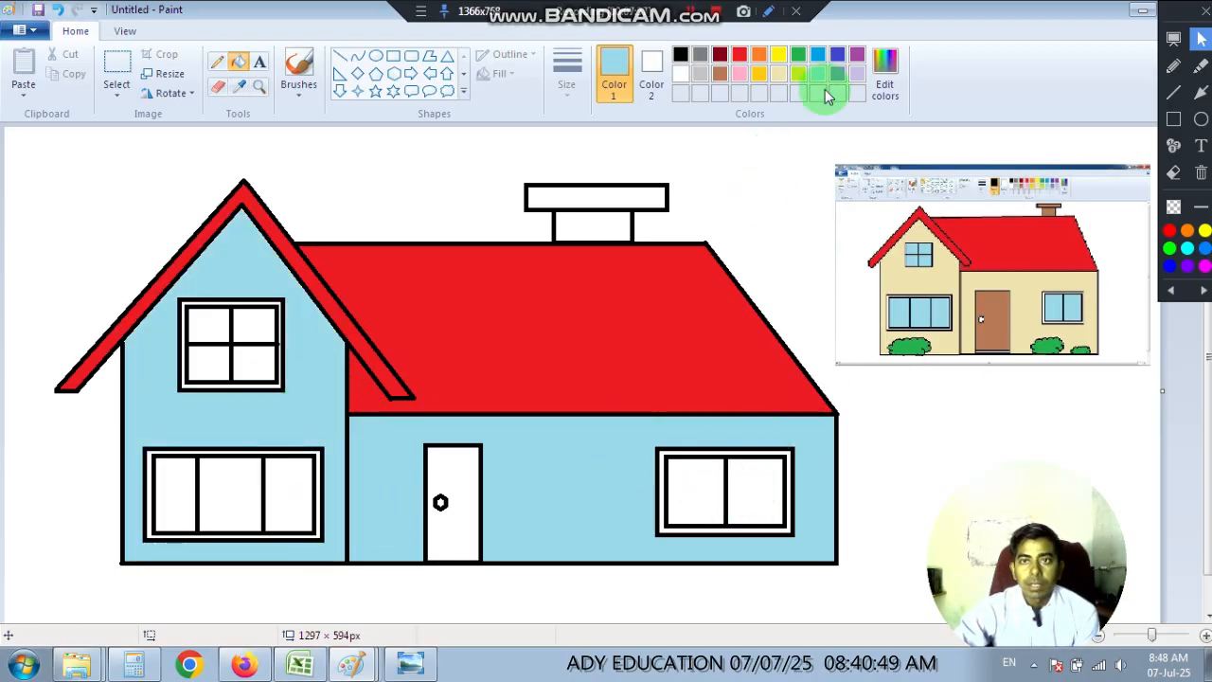
Fill both panes of the side section's window and the door with yellow.
{"action": "left_click", "coordinate": [778, 53]}
{"action": "left_click", "coordinate": [754, 501]}
{"action": "left_click", "coordinate": [698, 495]}
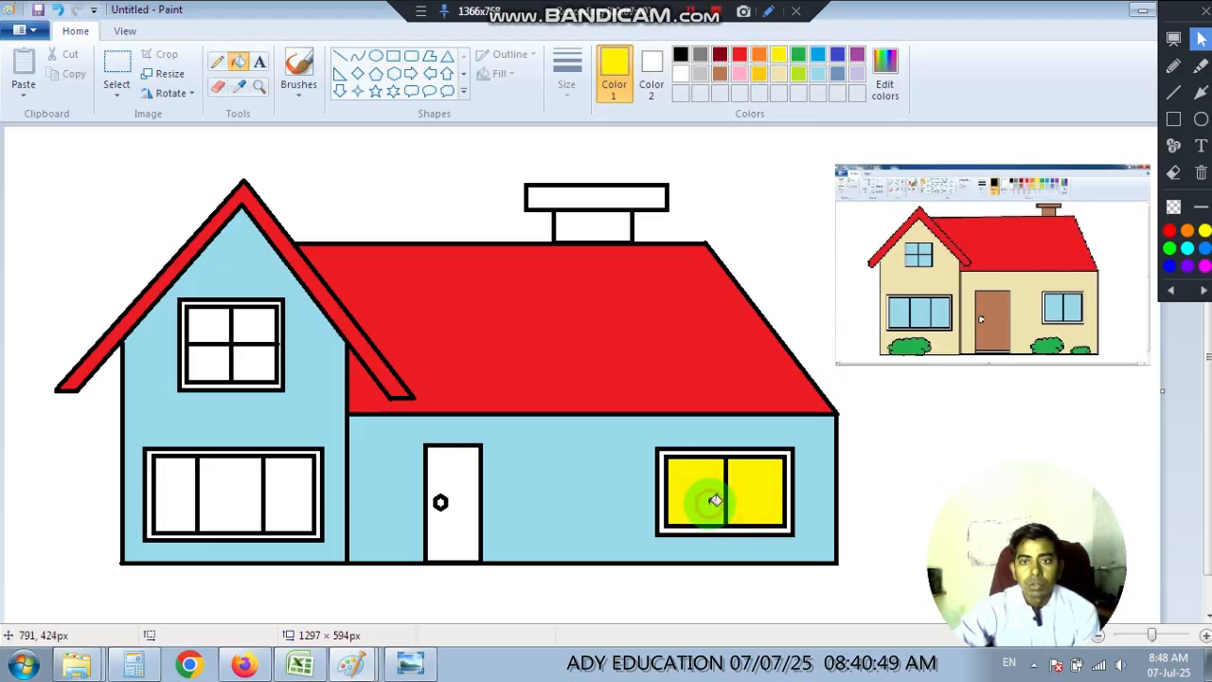
{"action": "left_click", "coordinate": [460, 488]}
Fill the three panes of the gable's lower window and the four panes of its upper window with yellow.
{"action": "left_click", "coordinate": [286, 497]}
{"action": "left_click", "coordinate": [230, 499]}
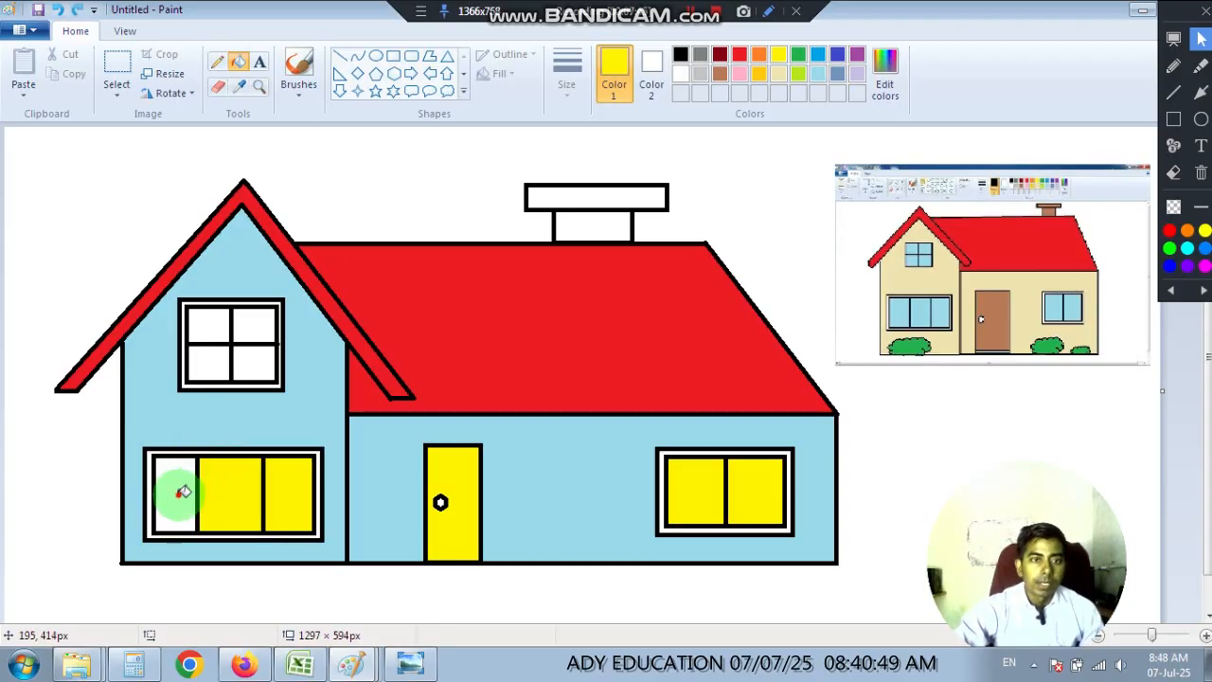
{"action": "left_click", "coordinate": [182, 492]}
{"action": "left_click", "coordinate": [207, 322]}
{"action": "left_click", "coordinate": [250, 324]}
{"action": "left_click", "coordinate": [257, 368]}
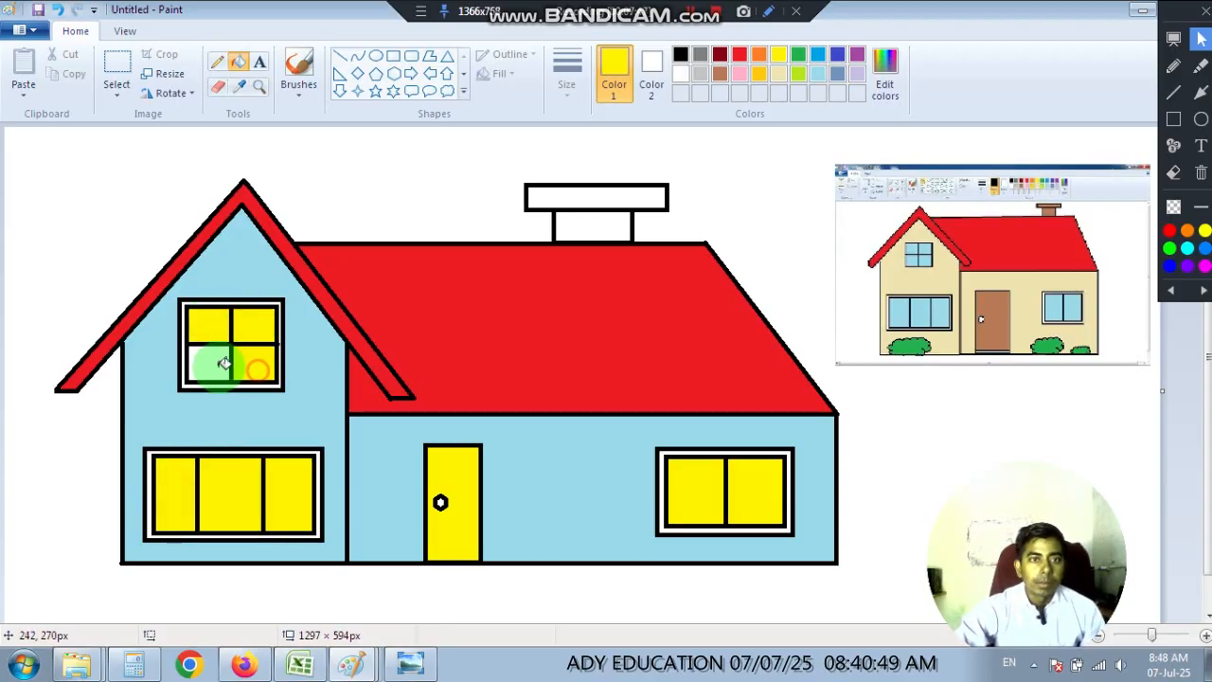
{"action": "left_click", "coordinate": [220, 365]}
{"action": "left_click", "coordinate": [759, 470]}
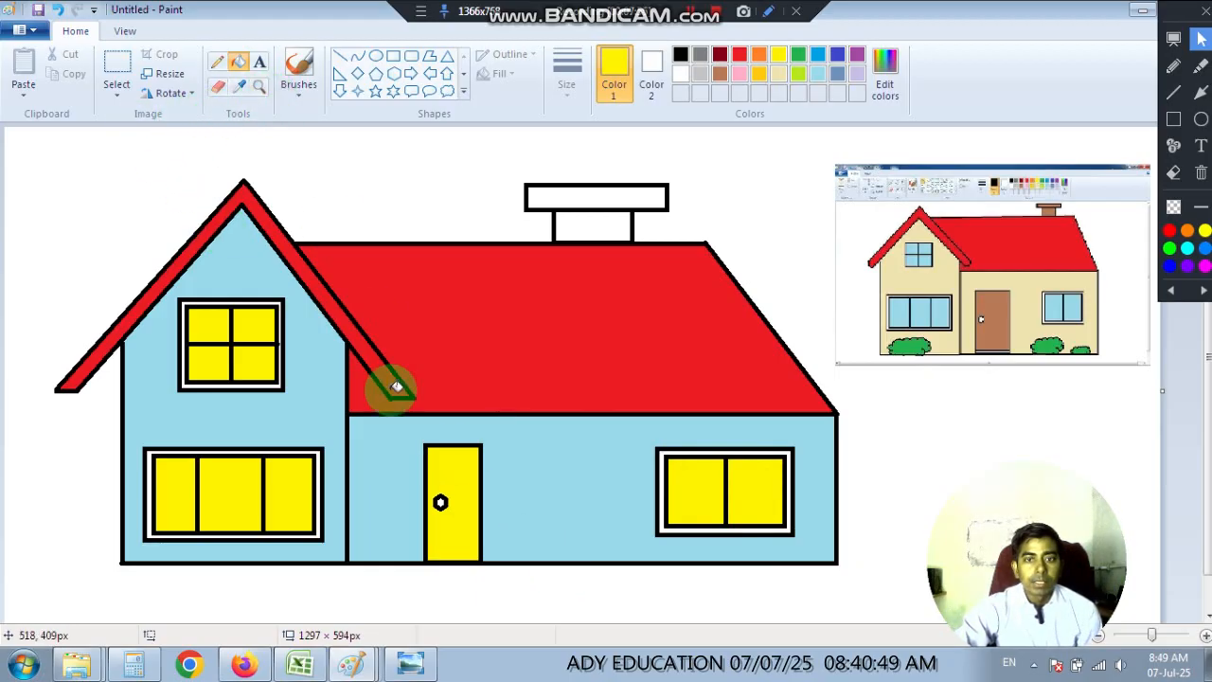
With a thicker black Pencil line, outline a large bush beside the door and a small bush below each of the two lower windows.
{"action": "left_click", "coordinate": [219, 62]}
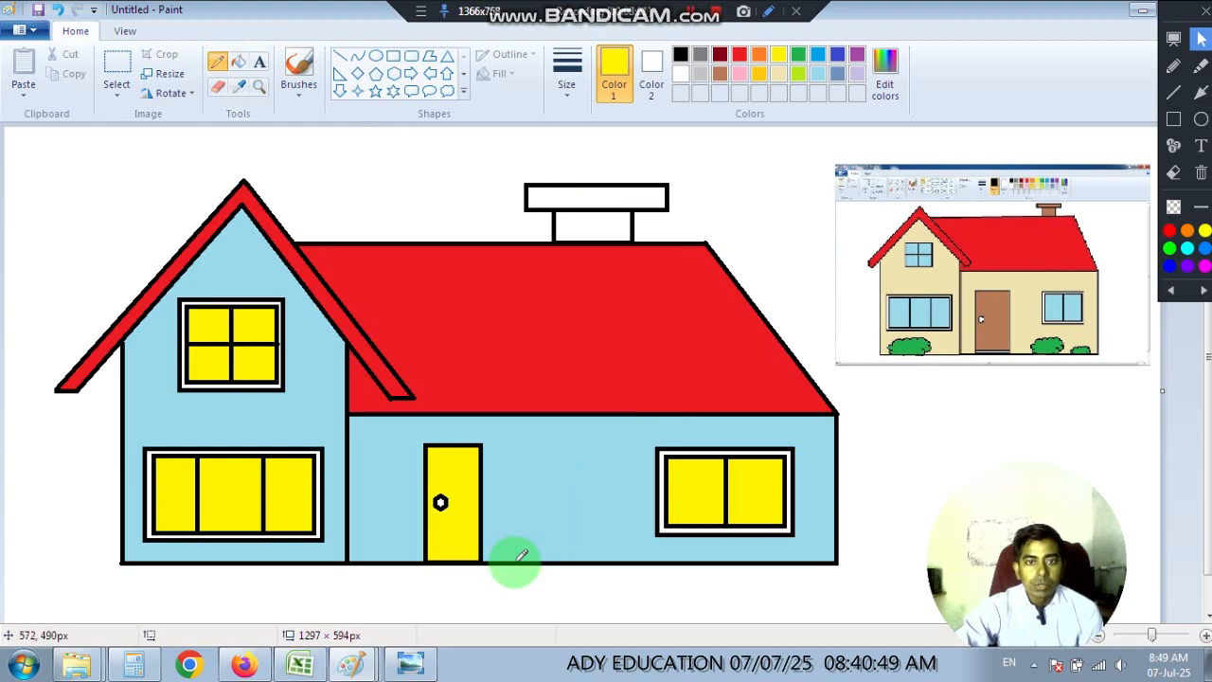
{"action": "mouse_move", "coordinate": [515, 562]}
{"action": "left_mouse_down"}
{"action": "mouse_move", "coordinate": [564, 523]}
{"action": "mouse_move", "coordinate": [565, 534]}
{"action": "mouse_move", "coordinate": [595, 536]}
{"action": "left_mouse_up"}
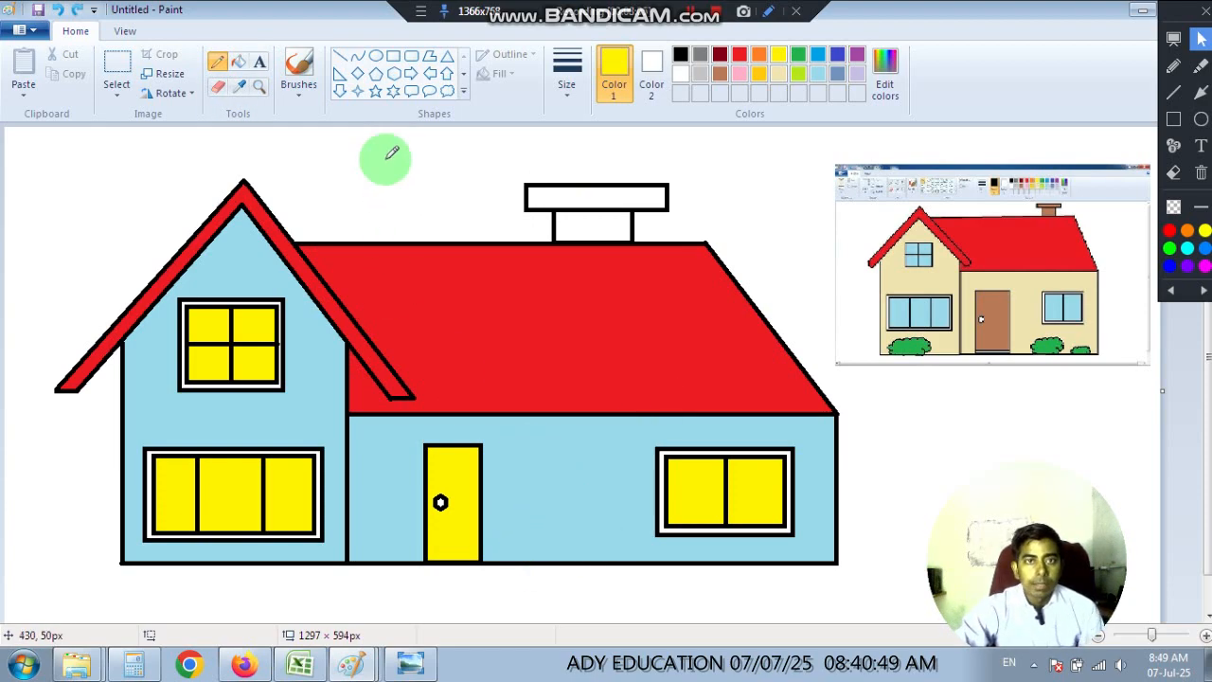
{"action": "left_click", "coordinate": [681, 54]}
{"action": "left_click", "coordinate": [567, 74]}
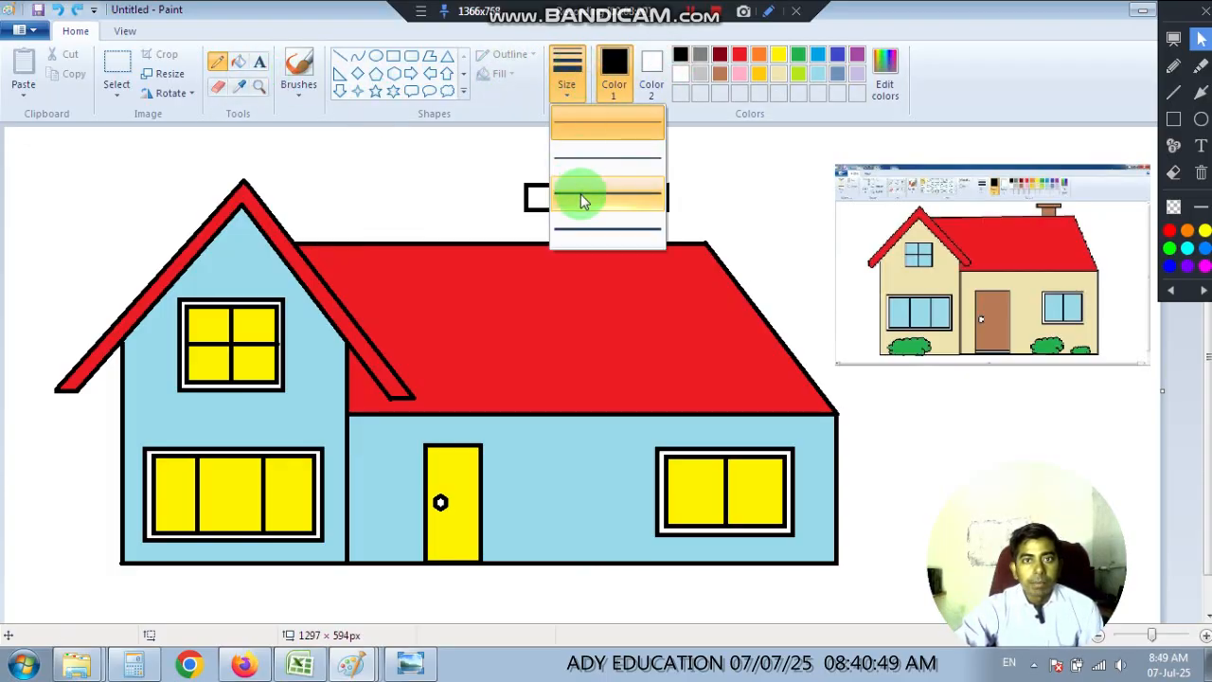
{"action": "left_click", "coordinate": [577, 192]}
{"action": "mouse_move", "coordinate": [512, 512]}
{"action": "left_mouse_down"}
{"action": "mouse_move", "coordinate": [556, 480]}
{"action": "mouse_move", "coordinate": [612, 492]}
{"action": "left_mouse_up"}
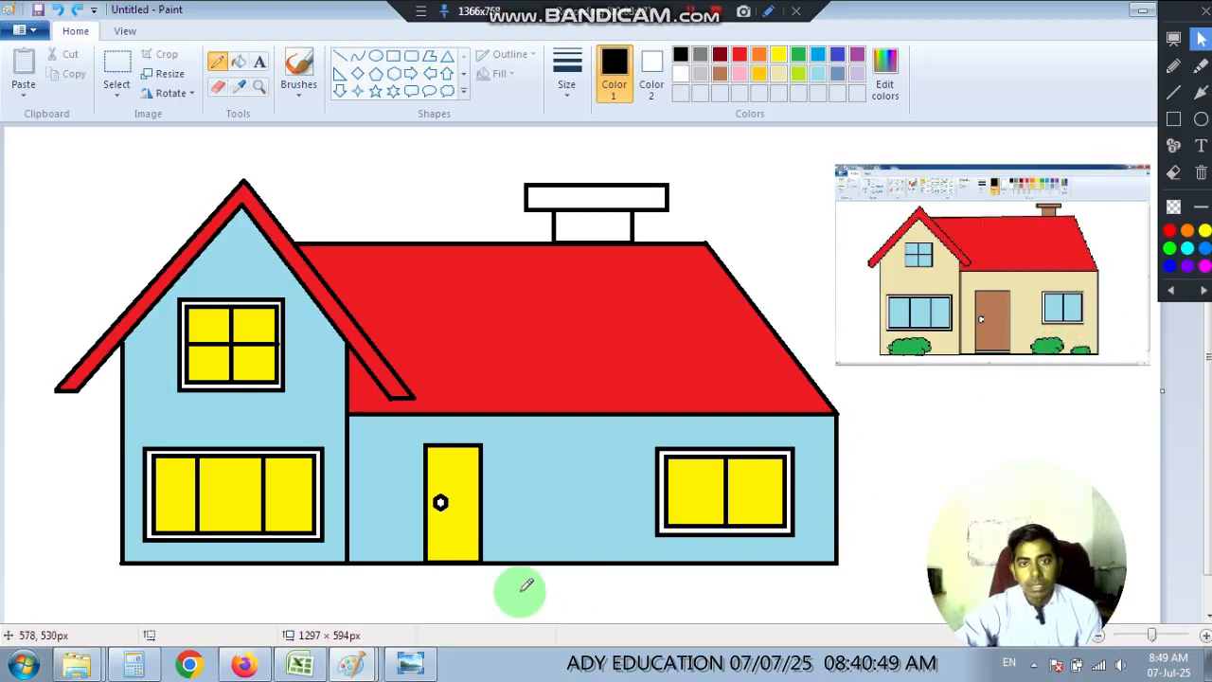
{"action": "mouse_move", "coordinate": [518, 560]}
{"action": "left_mouse_down"}
{"action": "mouse_move", "coordinate": [519, 545]}
{"action": "mouse_move", "coordinate": [557, 524]}
{"action": "mouse_move", "coordinate": [609, 553]}
{"action": "left_mouse_up"}
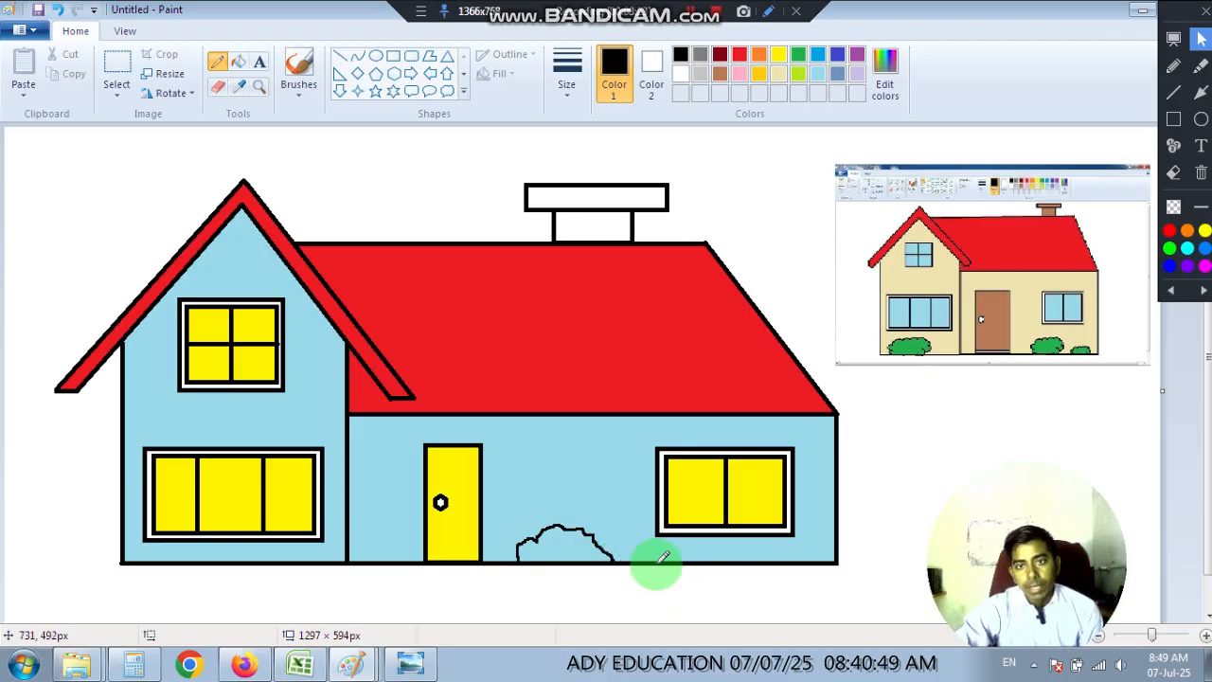
{"action": "left_click_drag", "start_coordinate": [657, 564], "coordinate": [666, 541]}
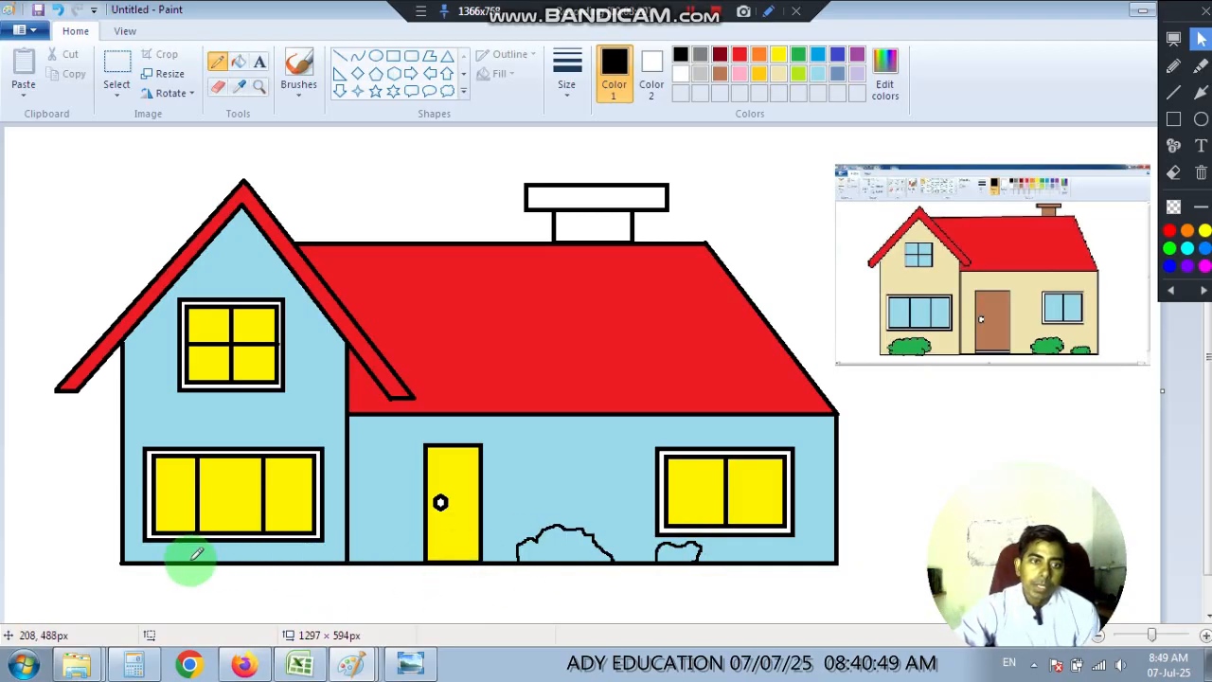
{"action": "mouse_move", "coordinate": [188, 561]}
{"action": "left_mouse_down"}
{"action": "mouse_move", "coordinate": [218, 549]}
{"action": "mouse_move", "coordinate": [251, 559]}
{"action": "left_mouse_up"}
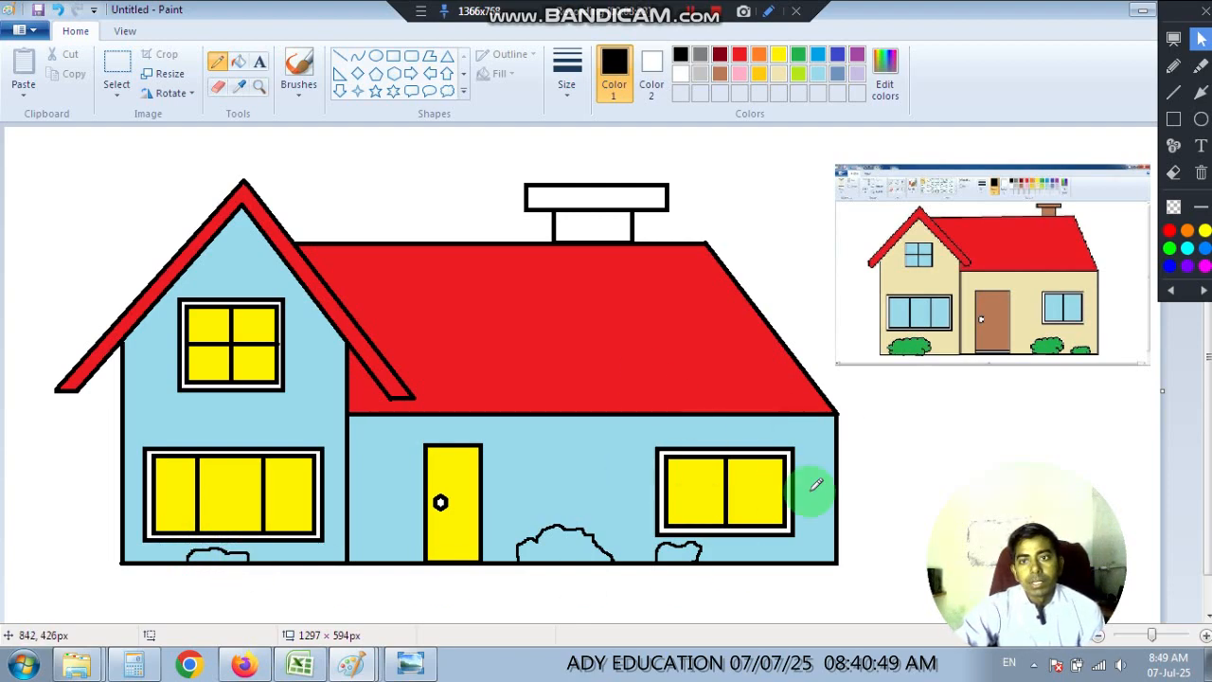
Fill the three bushes along the ground line with green.
{"action": "left_click", "coordinate": [237, 62]}
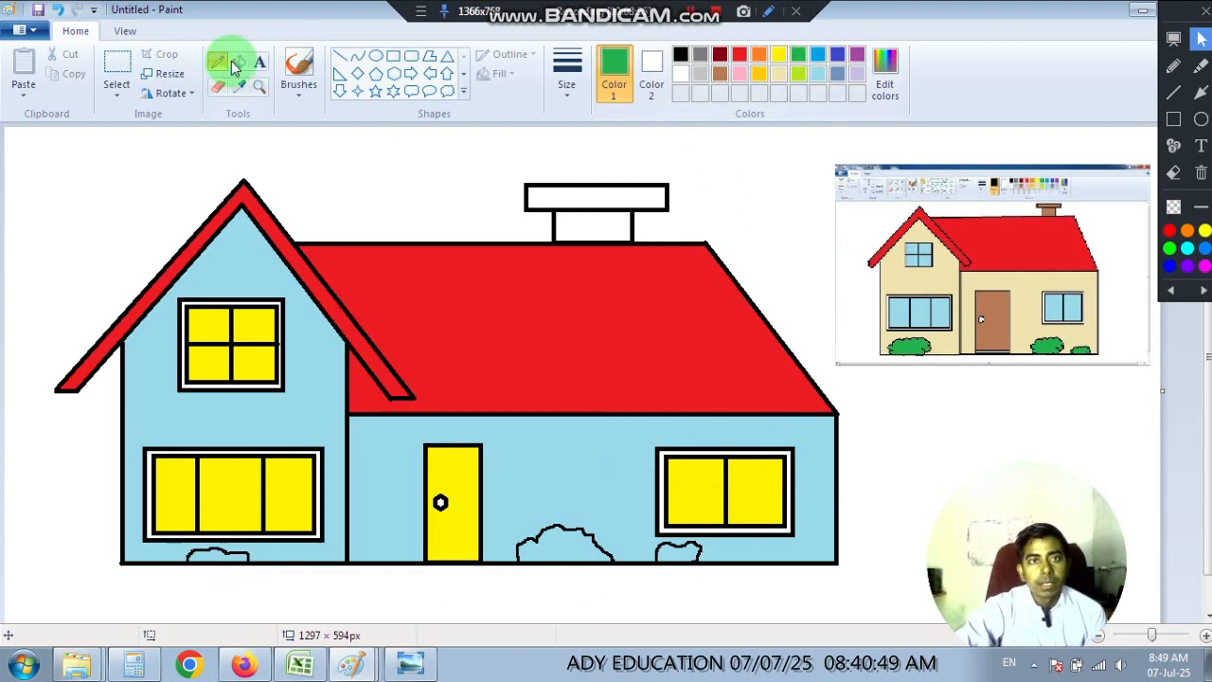
{"action": "left_click", "coordinate": [559, 551]}
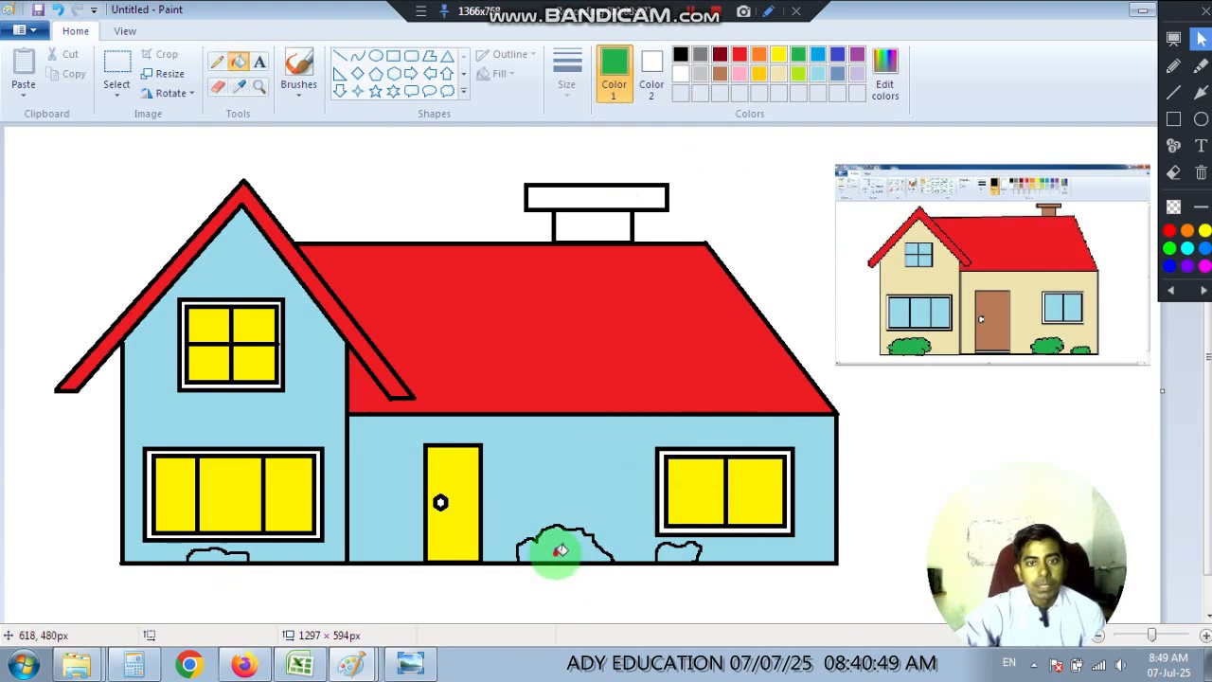
{"action": "left_click", "coordinate": [678, 553]}
{"action": "left_click", "coordinate": [218, 557]}
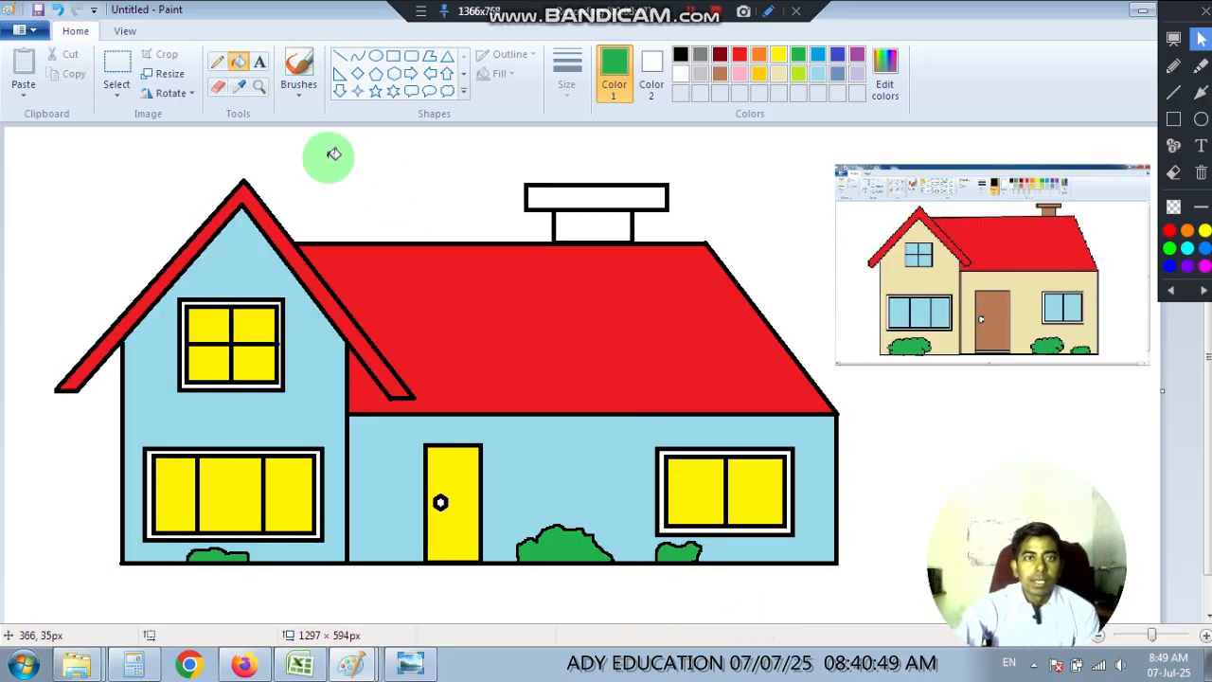
Fill the chimney's cap and base with blue.
{"action": "left_click", "coordinate": [821, 57]}
{"action": "left_click", "coordinate": [588, 197]}
{"action": "left_click", "coordinate": [578, 224]}
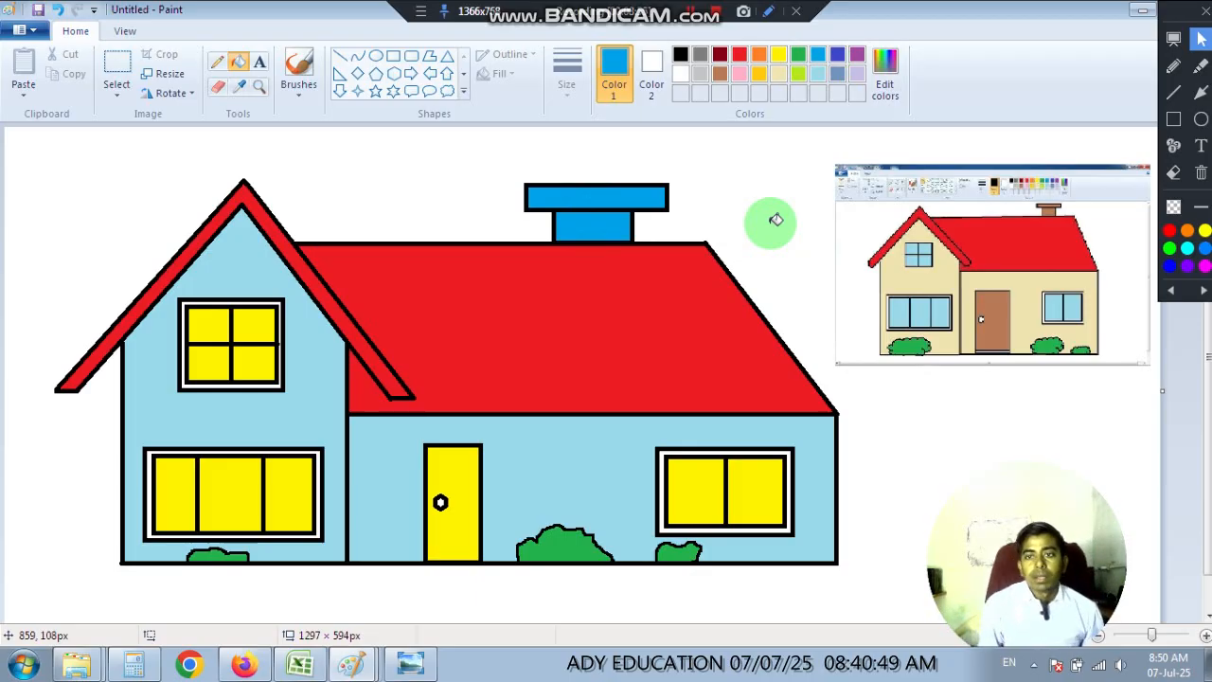
Try the Eraser on the side section's wall and across the house, and undo the erased strokes.
{"action": "left_click", "coordinate": [217, 86]}
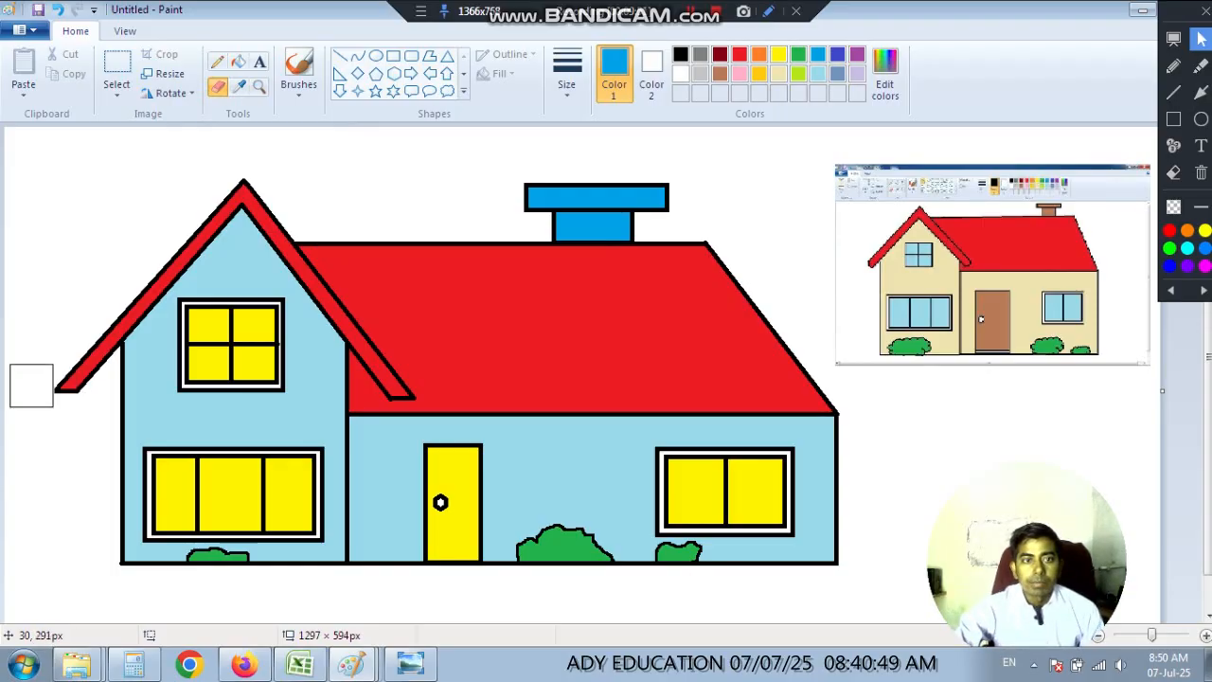
{"action": "mouse_move", "coordinate": [558, 482]}
{"action": "left_mouse_down"}
{"action": "mouse_move", "coordinate": [494, 484]}
{"action": "mouse_move", "coordinate": [654, 497]}
{"action": "mouse_move", "coordinate": [546, 490]}
{"action": "left_mouse_up"}
{"action": "key", "text": "ctrl+z"}
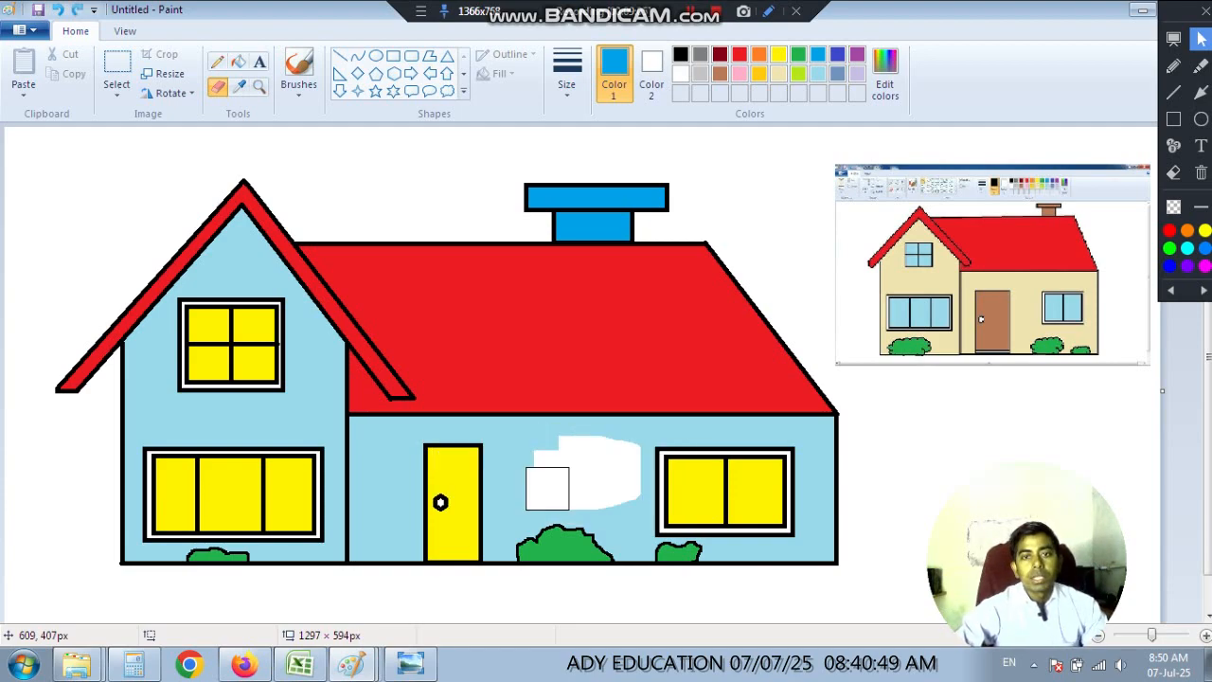
{"action": "key", "text": "ctrl+z"}
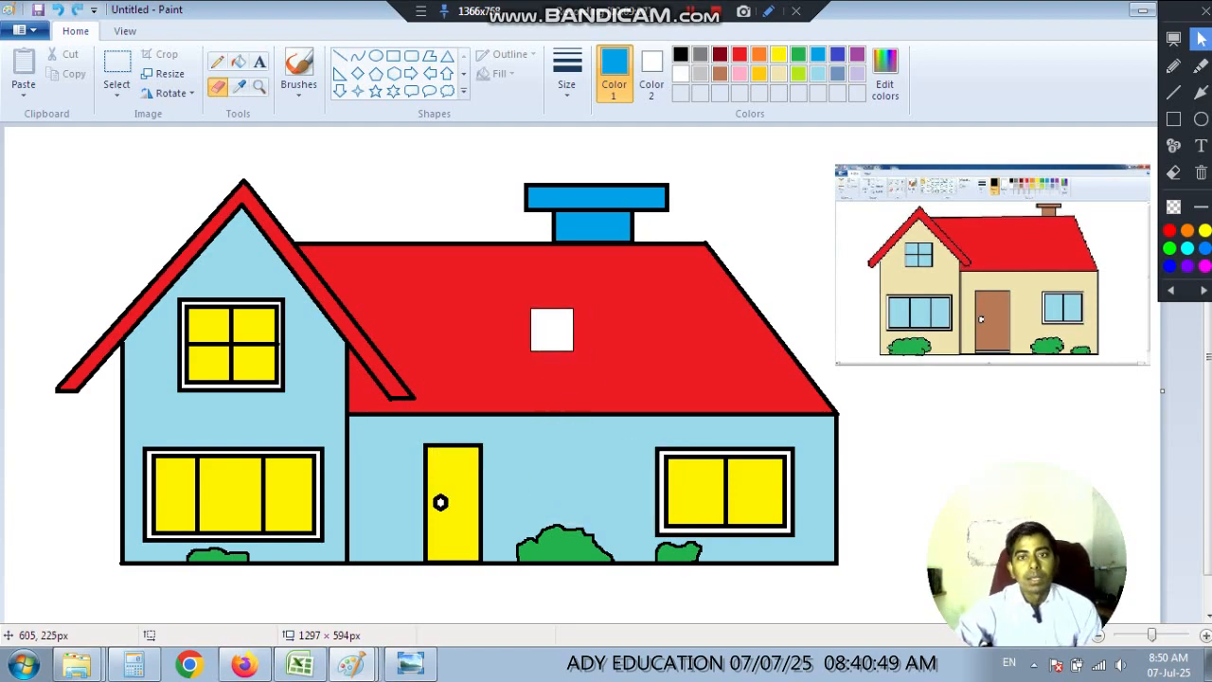
{"action": "mouse_move", "coordinate": [530, 195]}
{"action": "left_mouse_down"}
{"action": "mouse_move", "coordinate": [662, 225]}
{"action": "mouse_move", "coordinate": [715, 294]}
{"action": "mouse_move", "coordinate": [647, 452]}
{"action": "mouse_move", "coordinate": [319, 286]}
{"action": "mouse_move", "coordinate": [260, 366]}
{"action": "mouse_move", "coordinate": [396, 480]}
{"action": "left_mouse_up"}
{"action": "key", "text": "ctrl+z"}
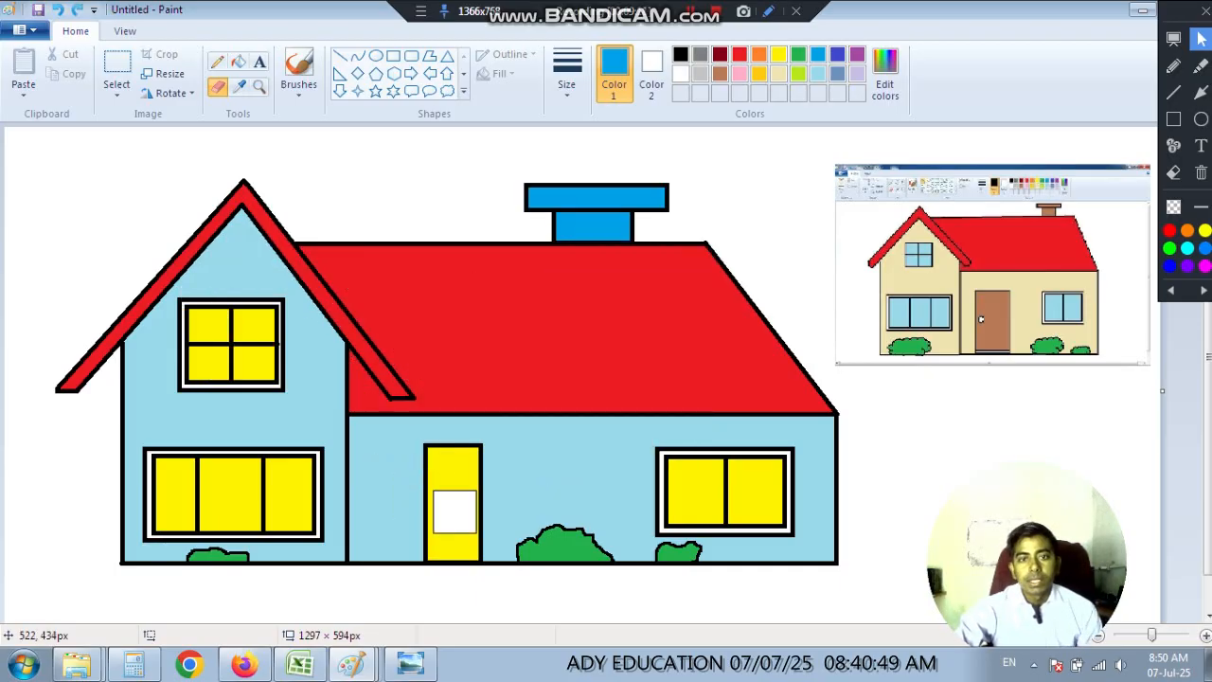